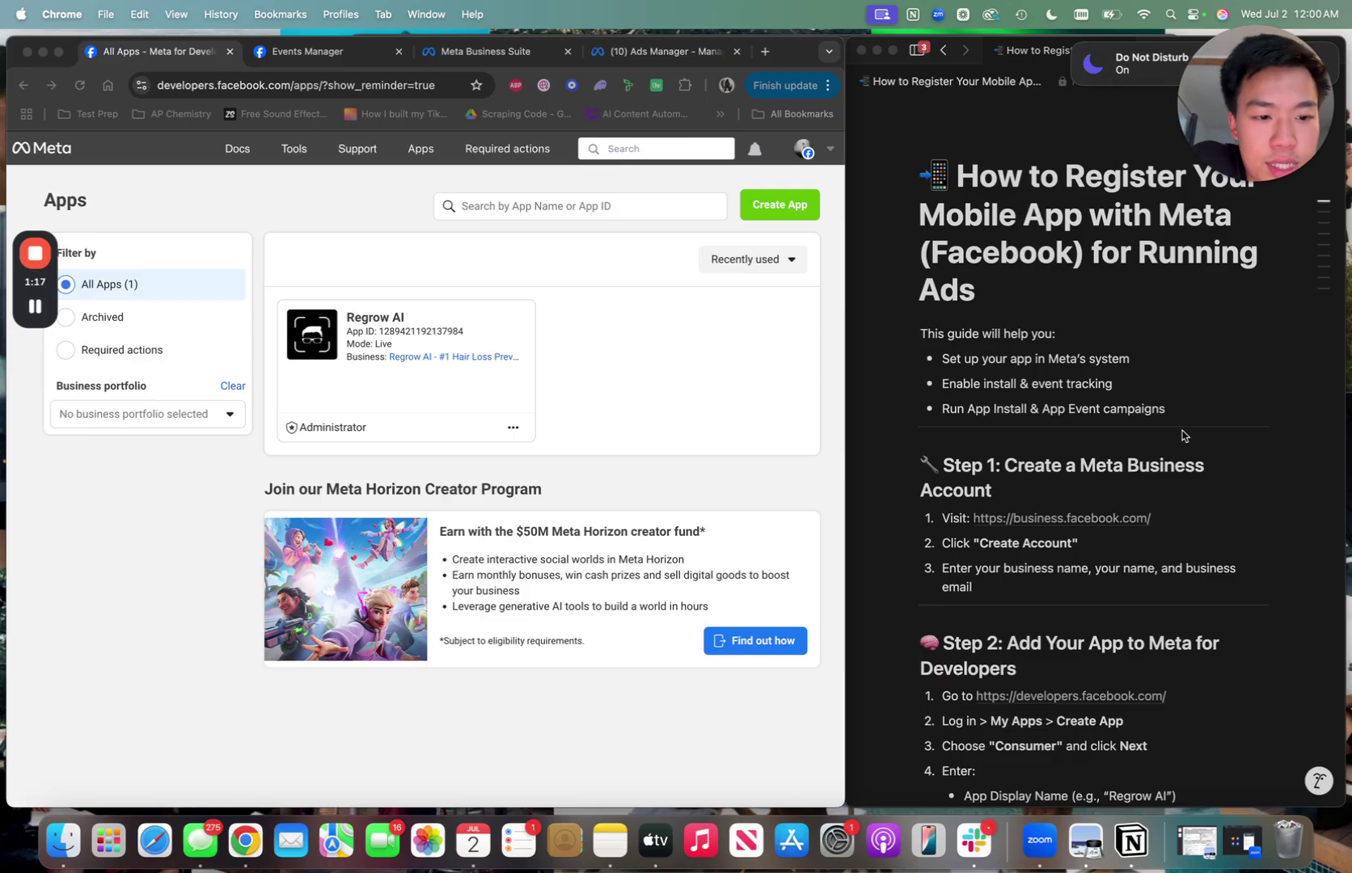
# Scroll the Meta for Developers Apps page, where Regrow AI is listed in Live mode.
pyautogui.scroll(-5, 1183, 437)
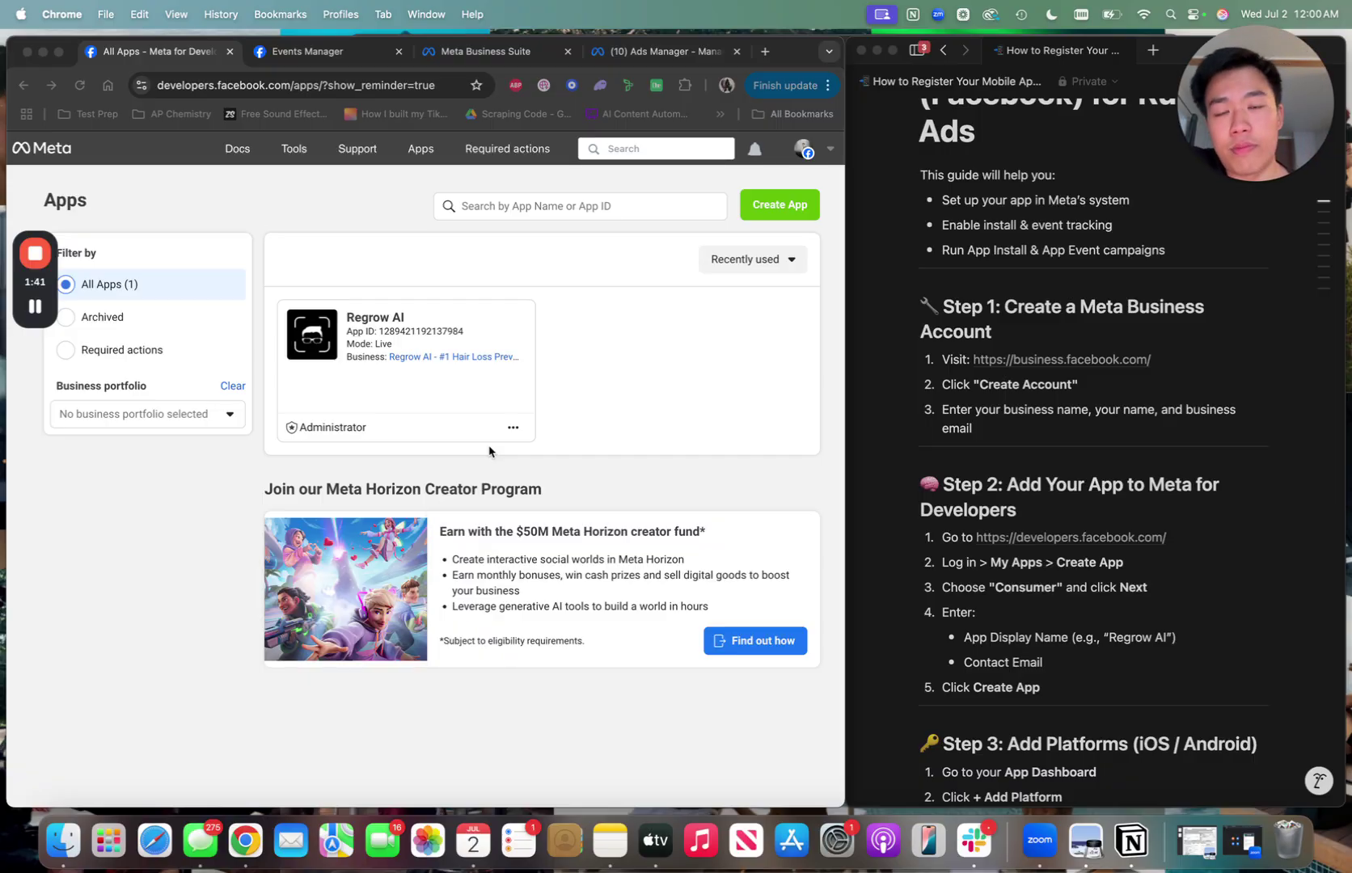
# View the ad accounts and portfolios in Ads Manager, then return to Meta for Developers Apps.
pyautogui.click(639, 51)
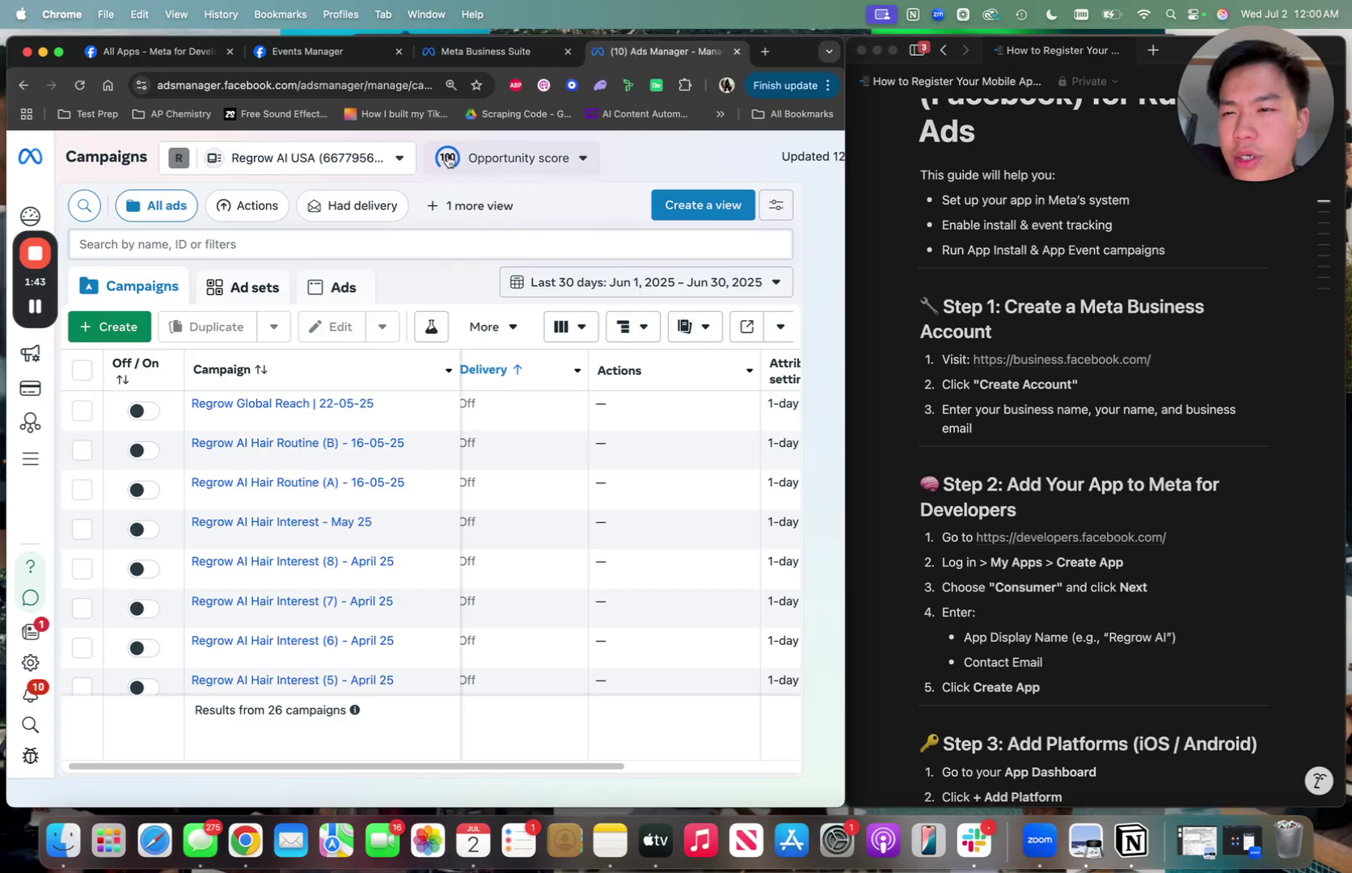
pyautogui.click(326, 160)
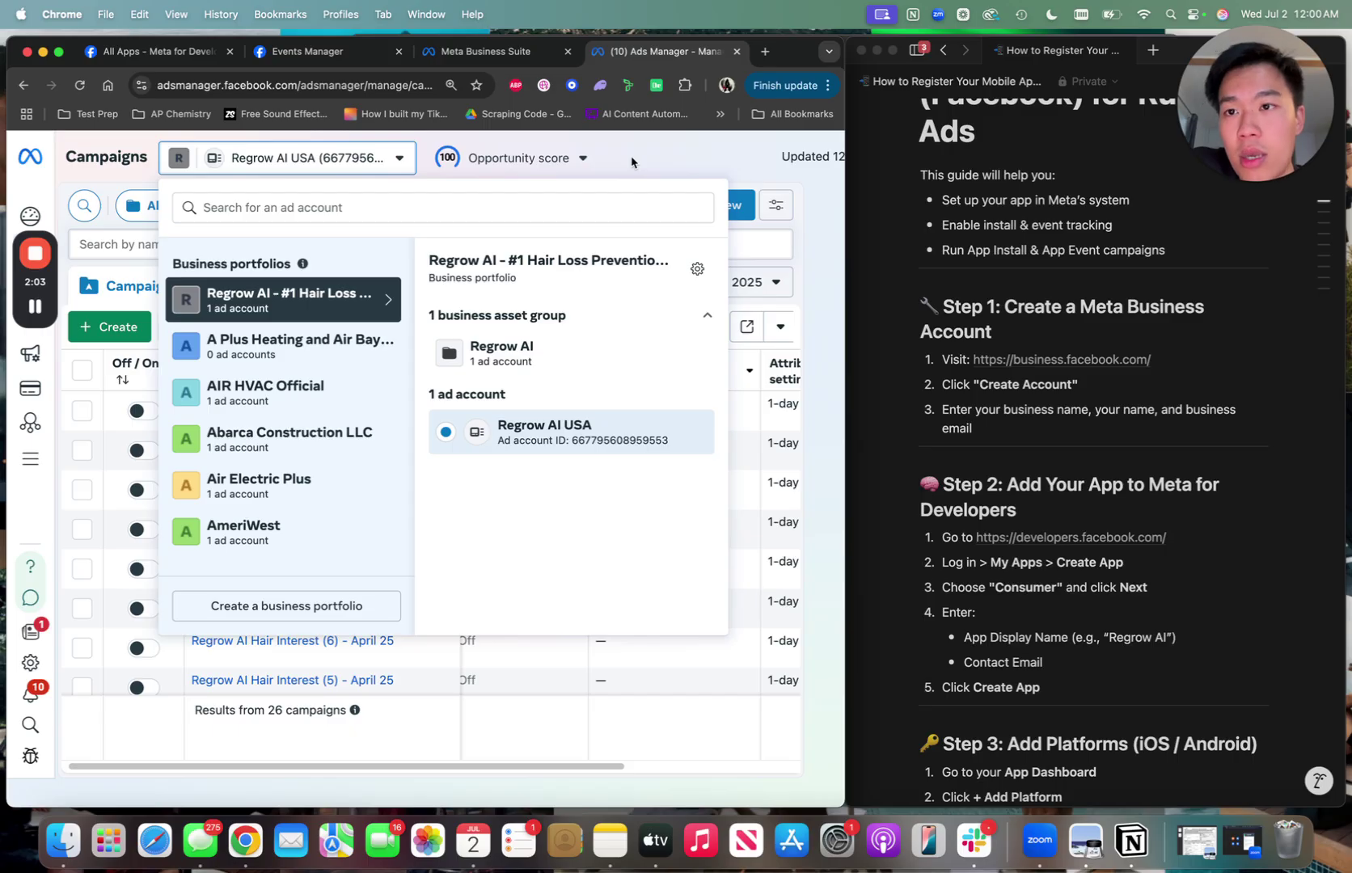
pyautogui.hotkey('ctrl', 'shift', 'Tab')
pyautogui.hotkey('ctrl', 'shift', 'Tab')
pyautogui.hotkey('ctrl', 'shift', 'Tab')
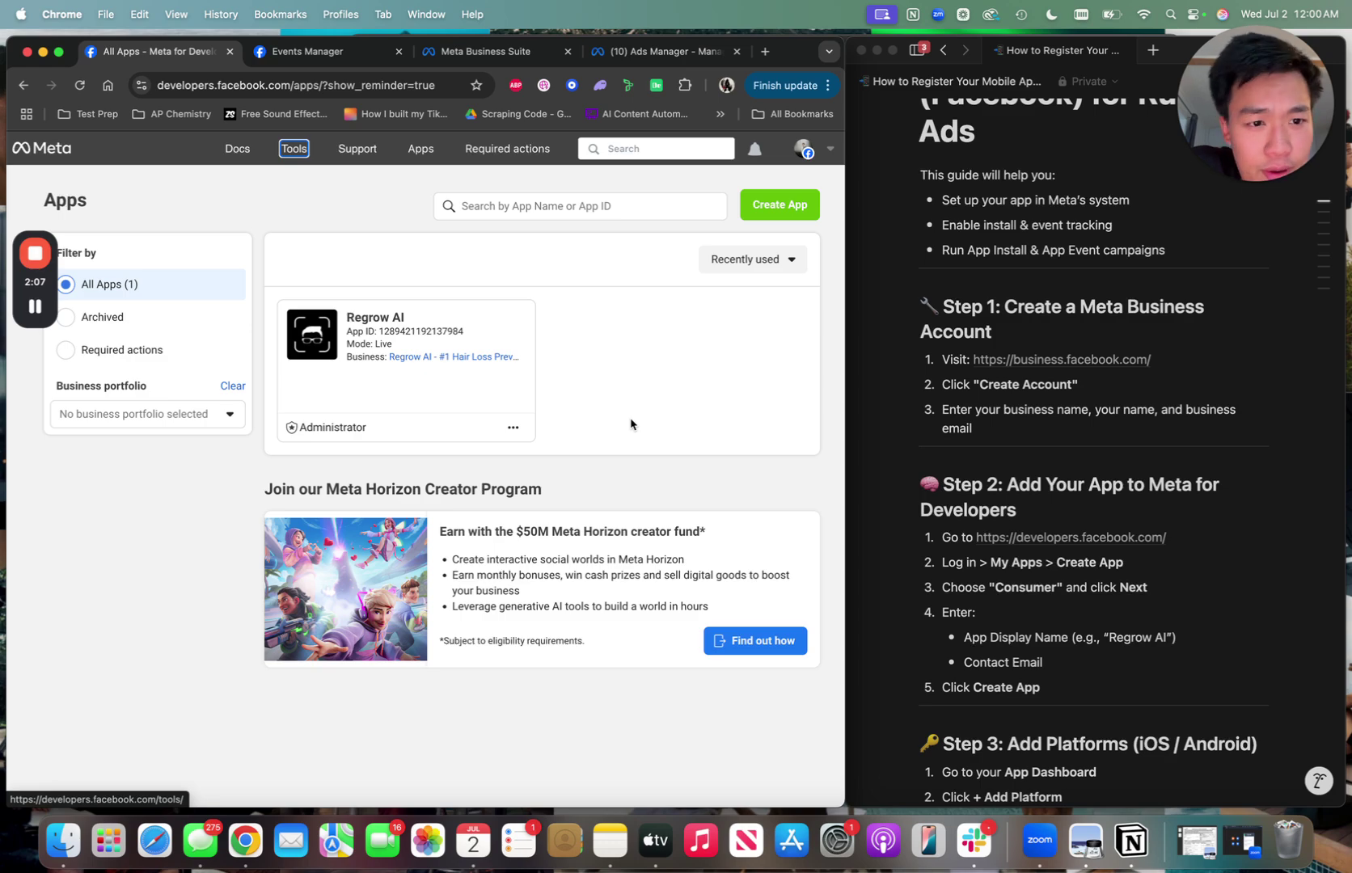
pyautogui.scroll(-5, 971, 502)
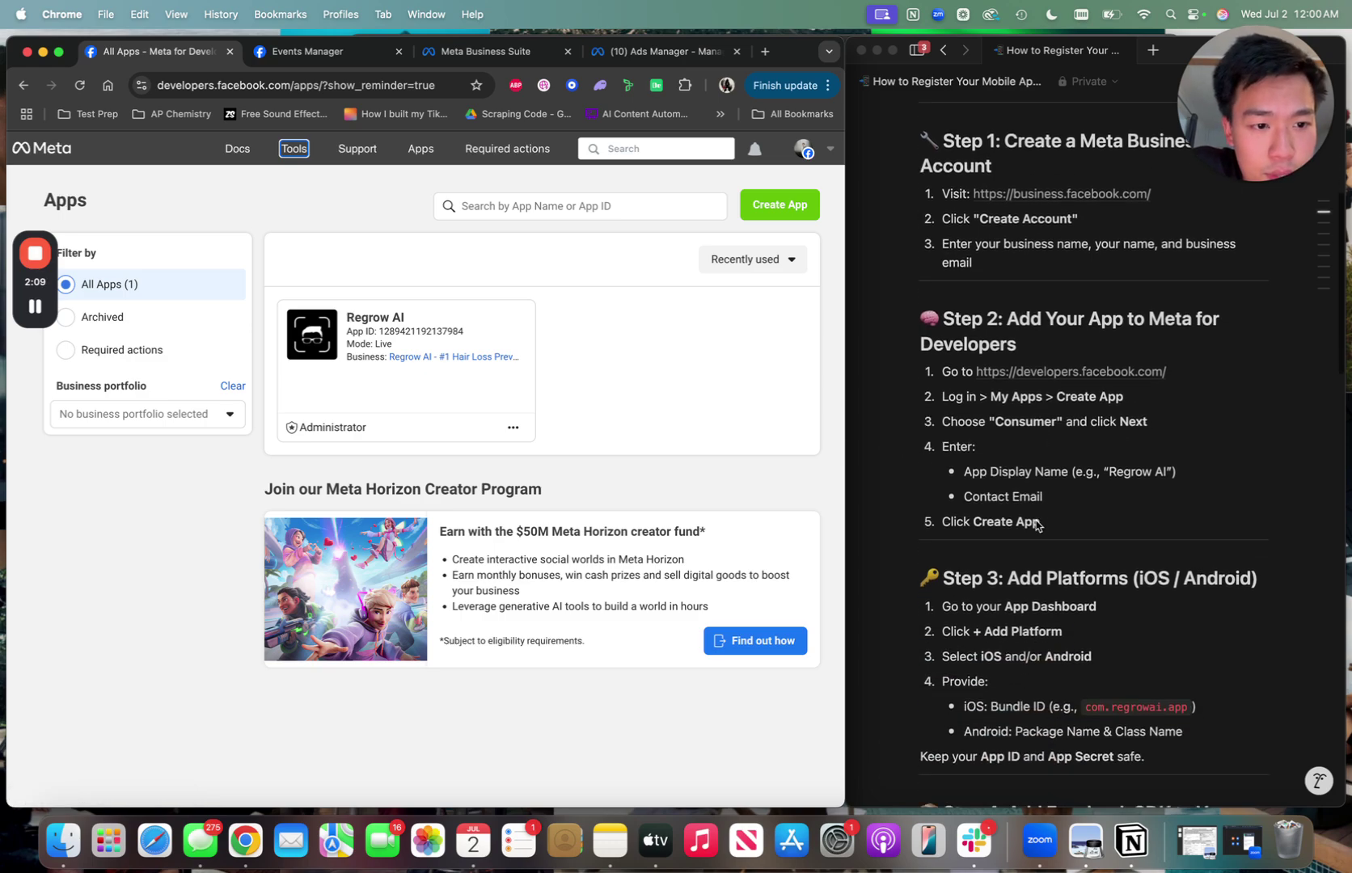
pyautogui.scroll(-3, 1037, 524)
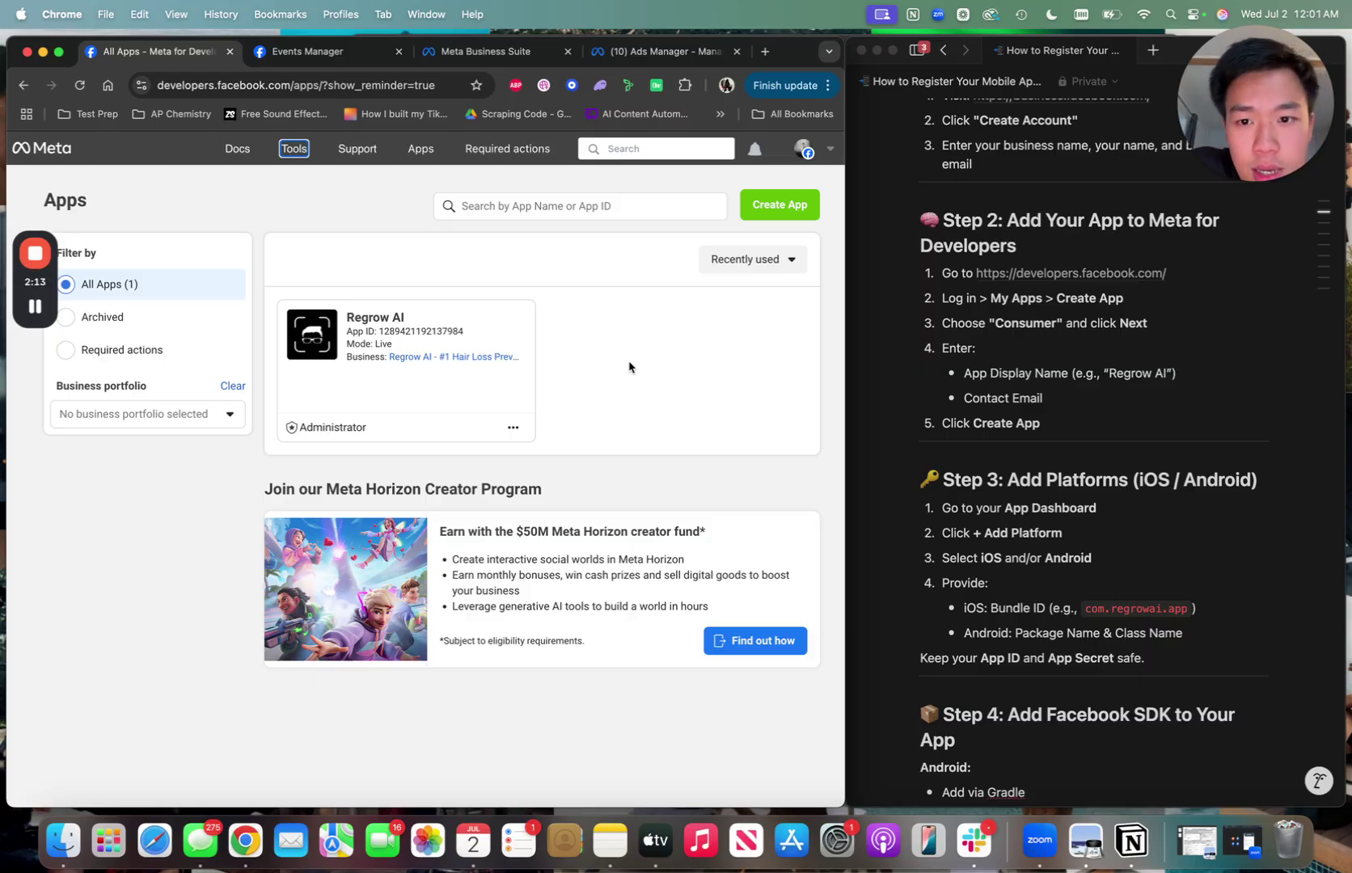
pyautogui.click(791, 208)
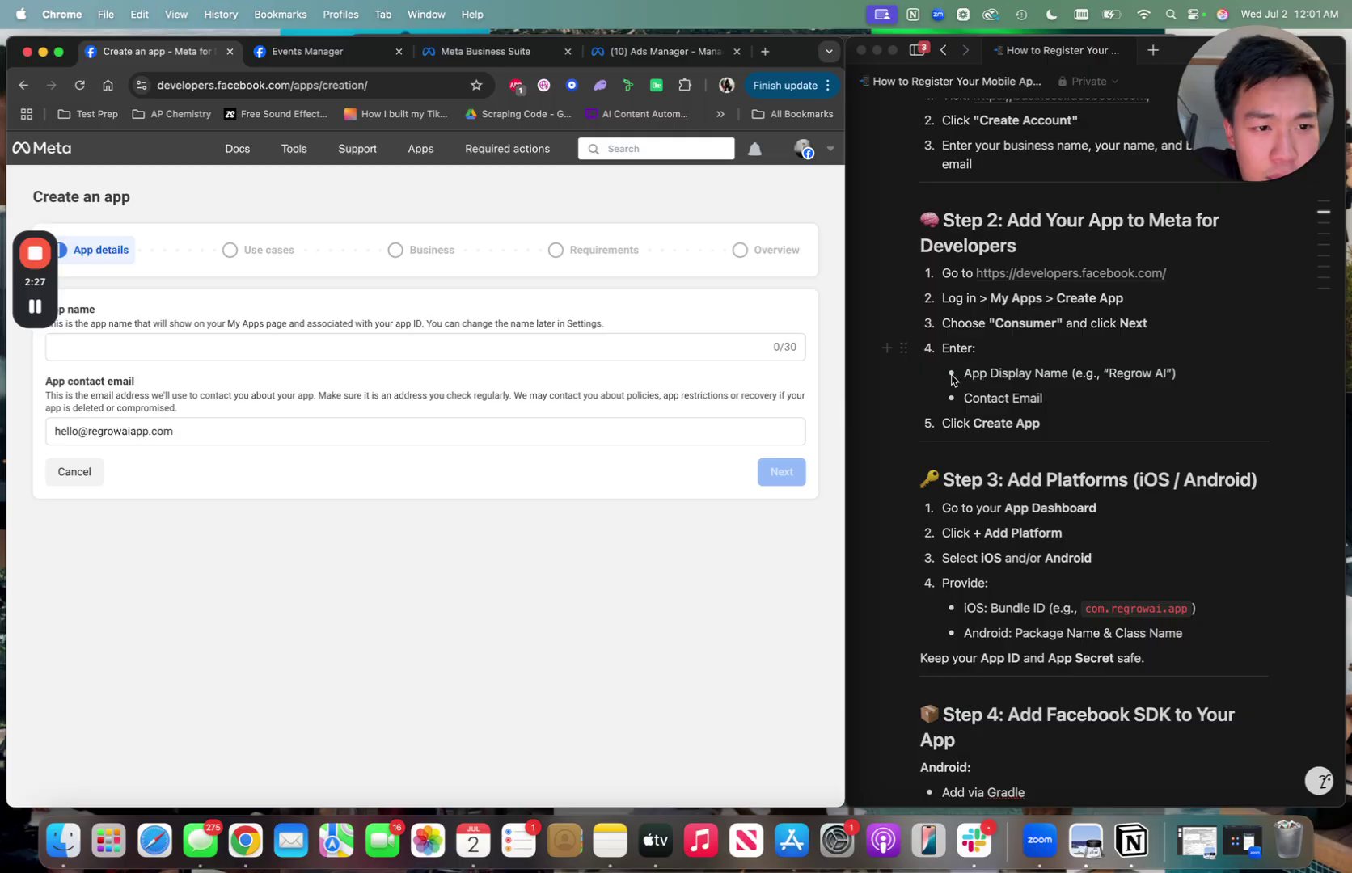
pyautogui.moveTo(36, 291); pyautogui.dragTo(230, 304)
pyautogui.click(207, 200)
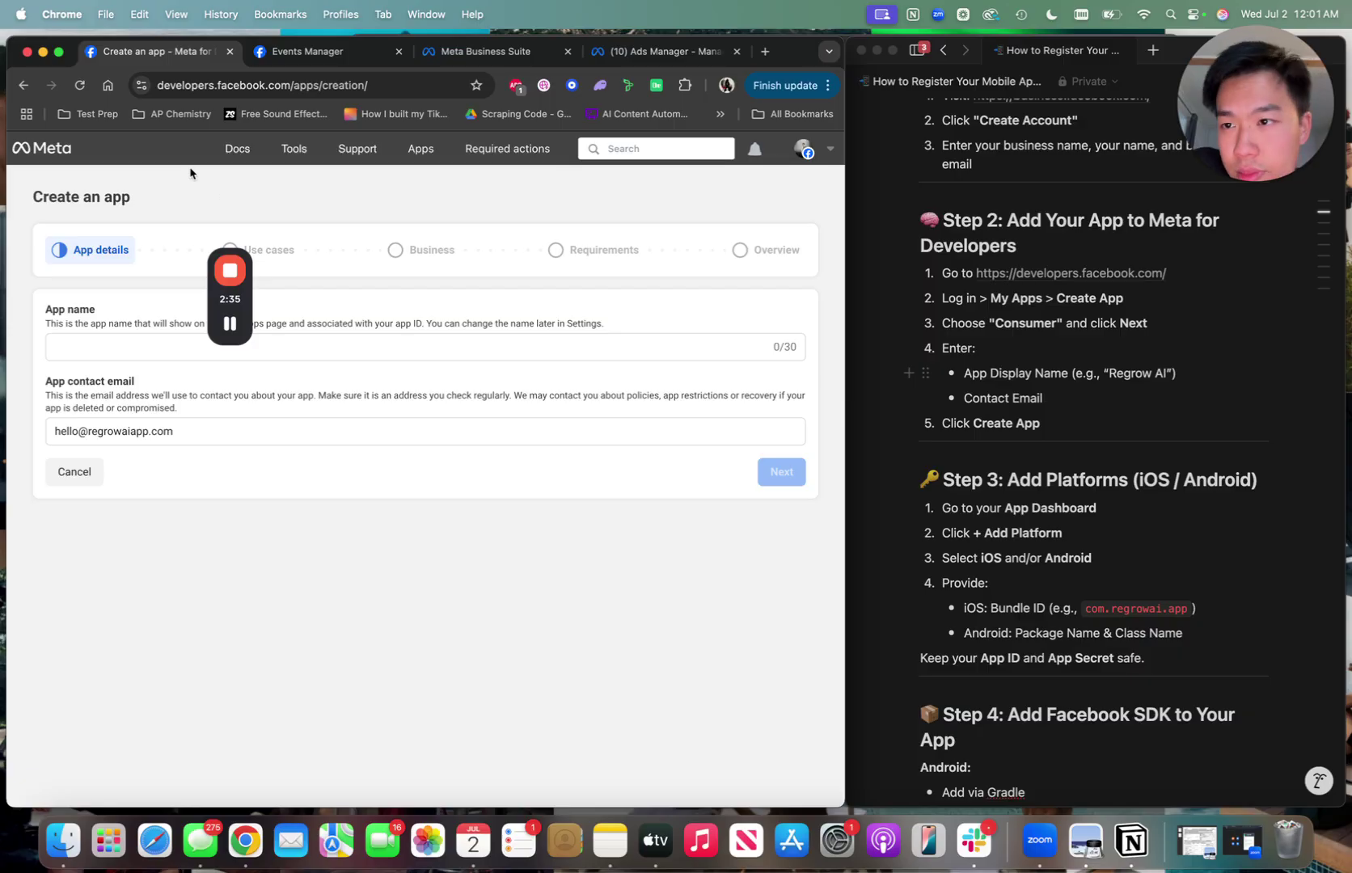
pyautogui.click(23, 87)
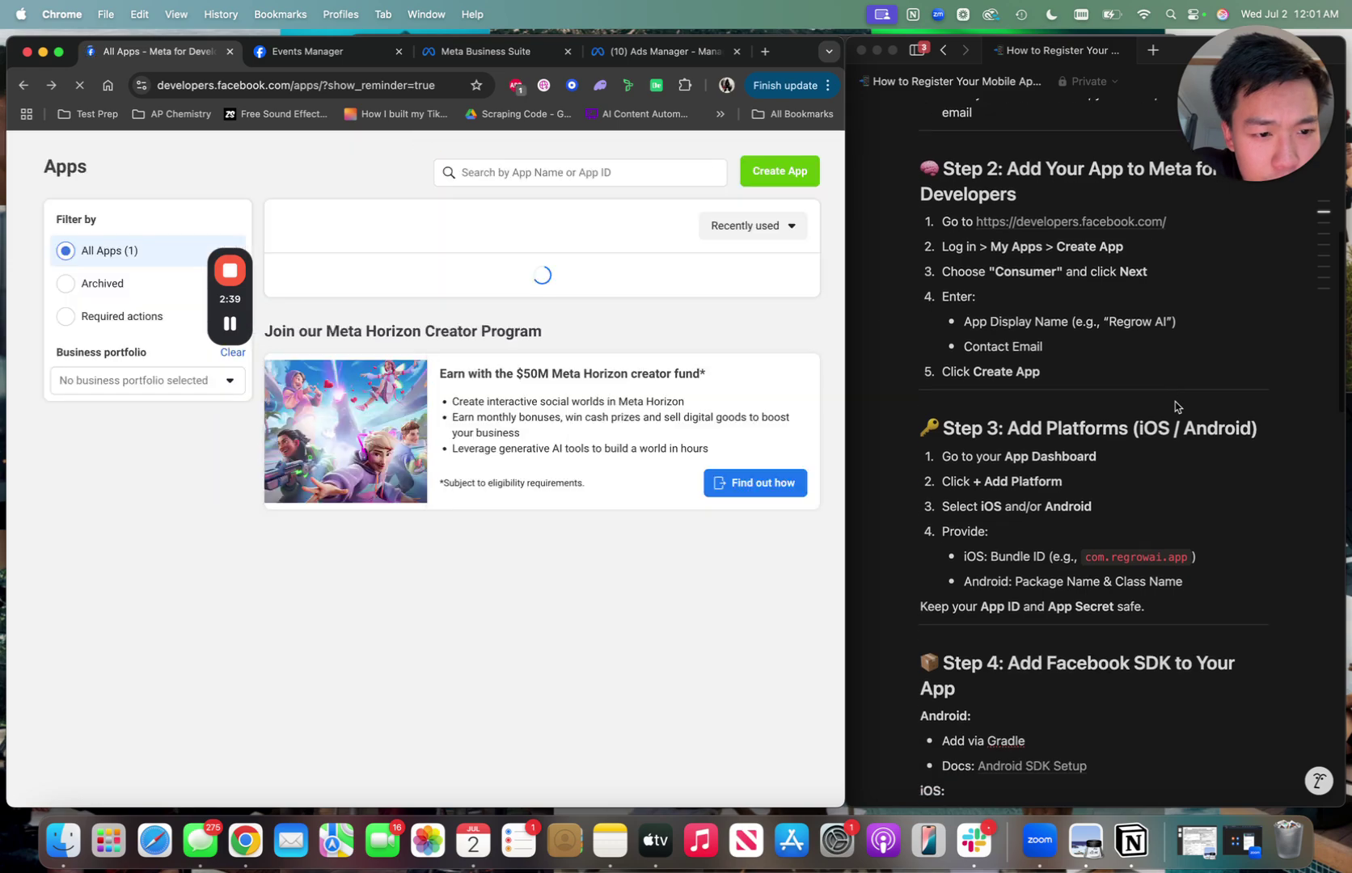
# Scroll the Regrow AI USA campaigns page in Ads Manager.
pyautogui.scroll(-5, 1176, 407)
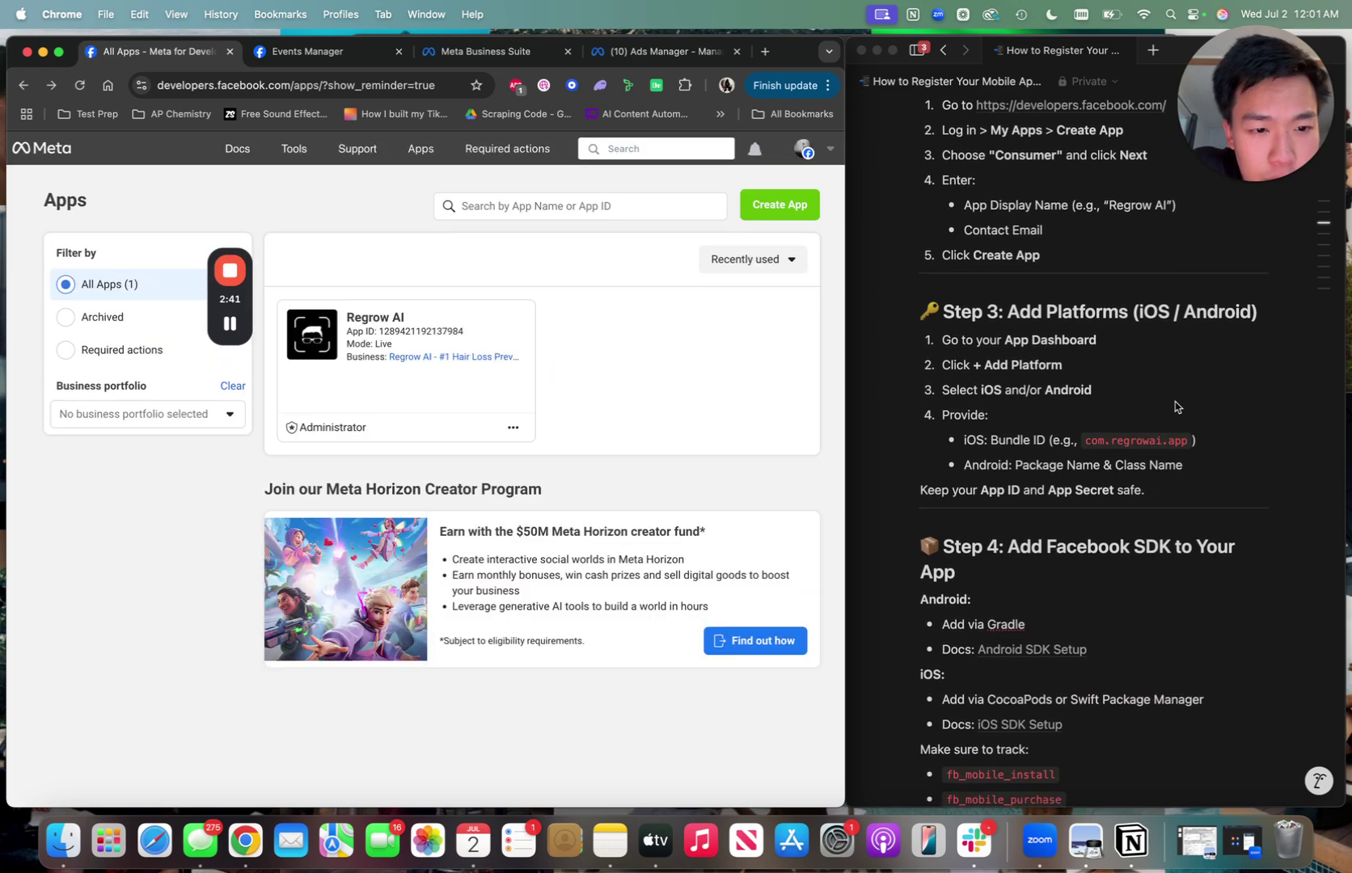
pyautogui.scroll(-6, 1175, 407)
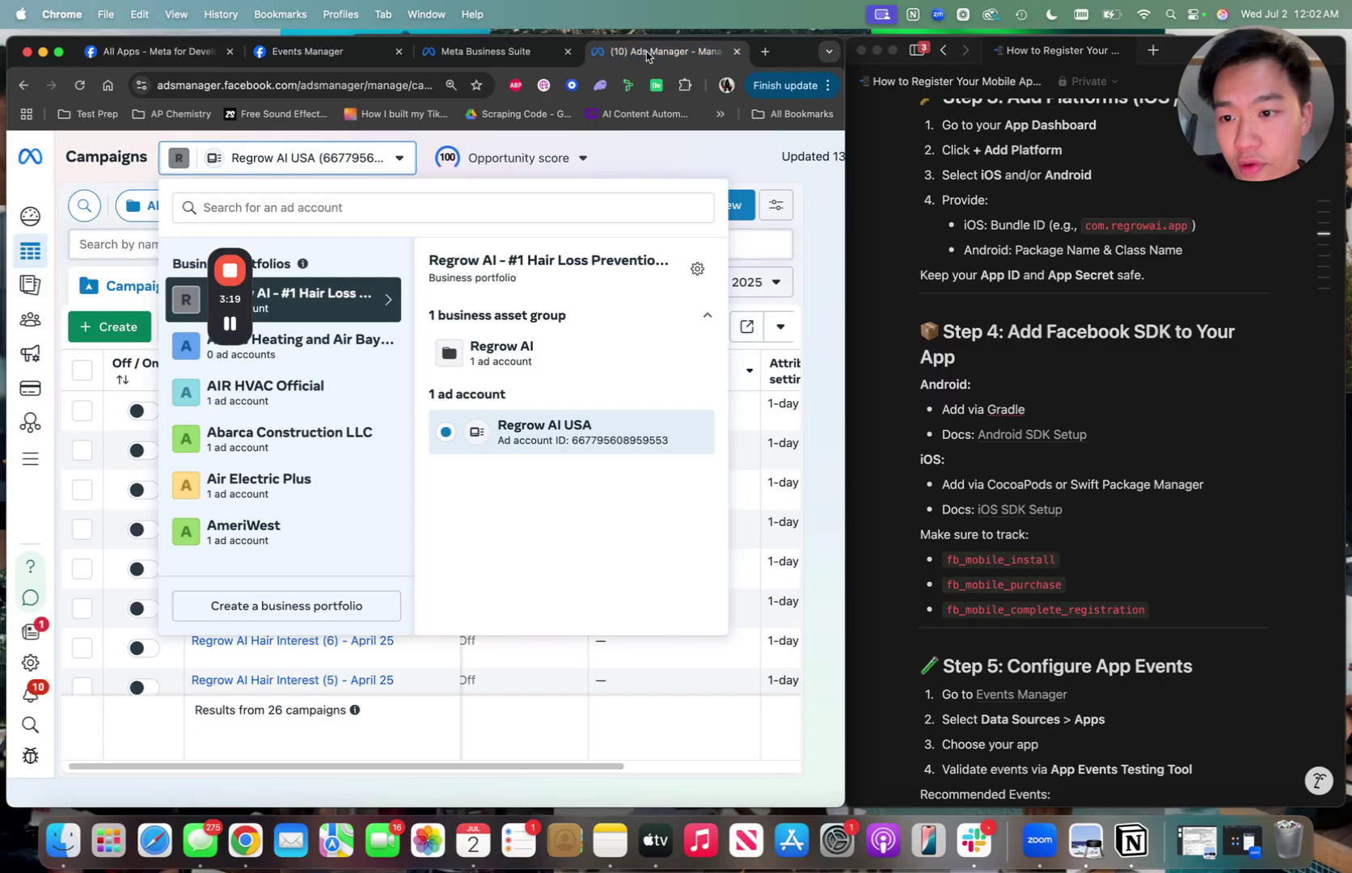
# Close the ad account list and glance at the More actions and A/B Test options.
pyautogui.click(695, 166)
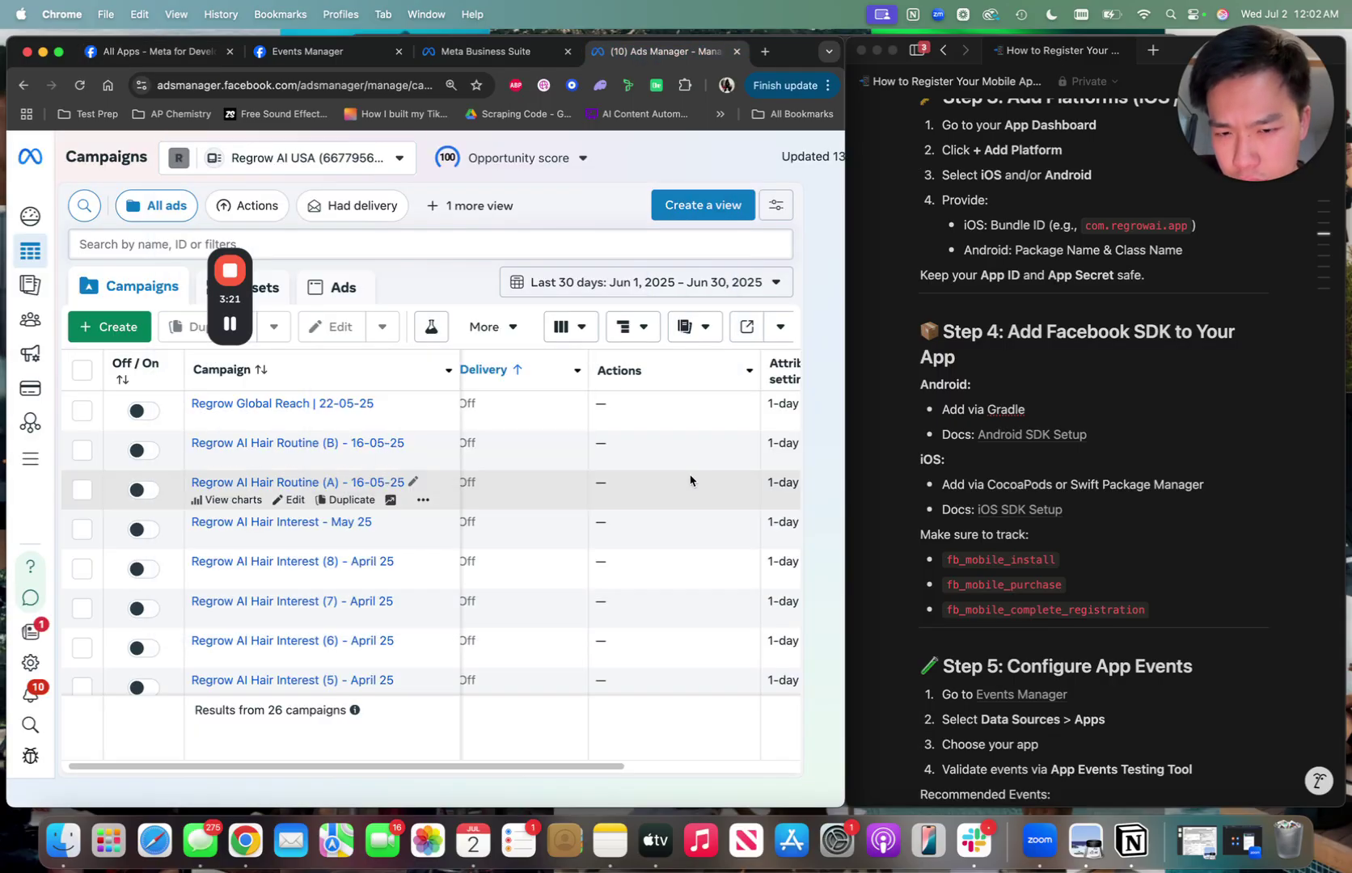
pyautogui.hscroll(5, 691, 477)
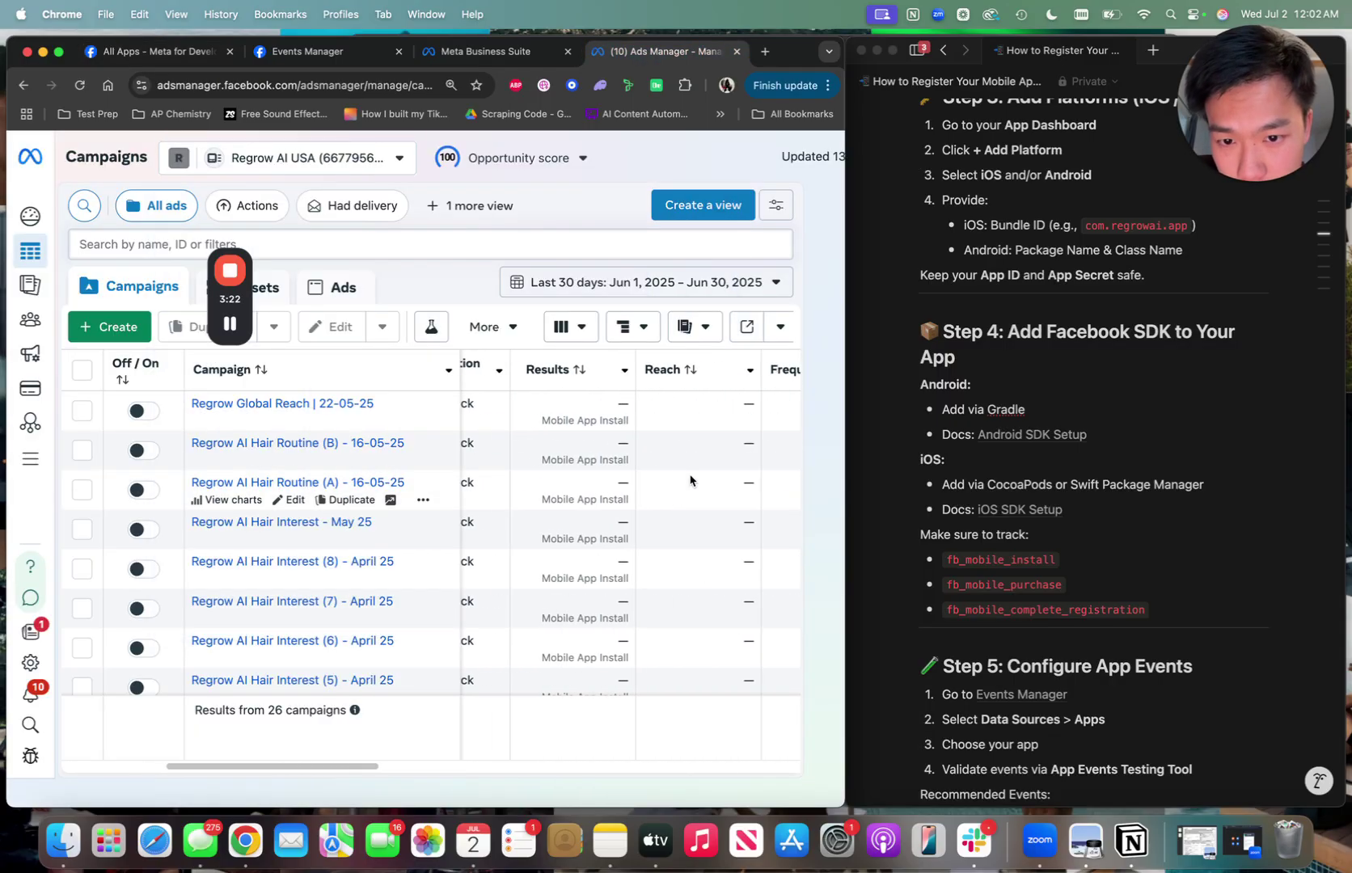
pyautogui.click(510, 339)
pyautogui.click(485, 327)
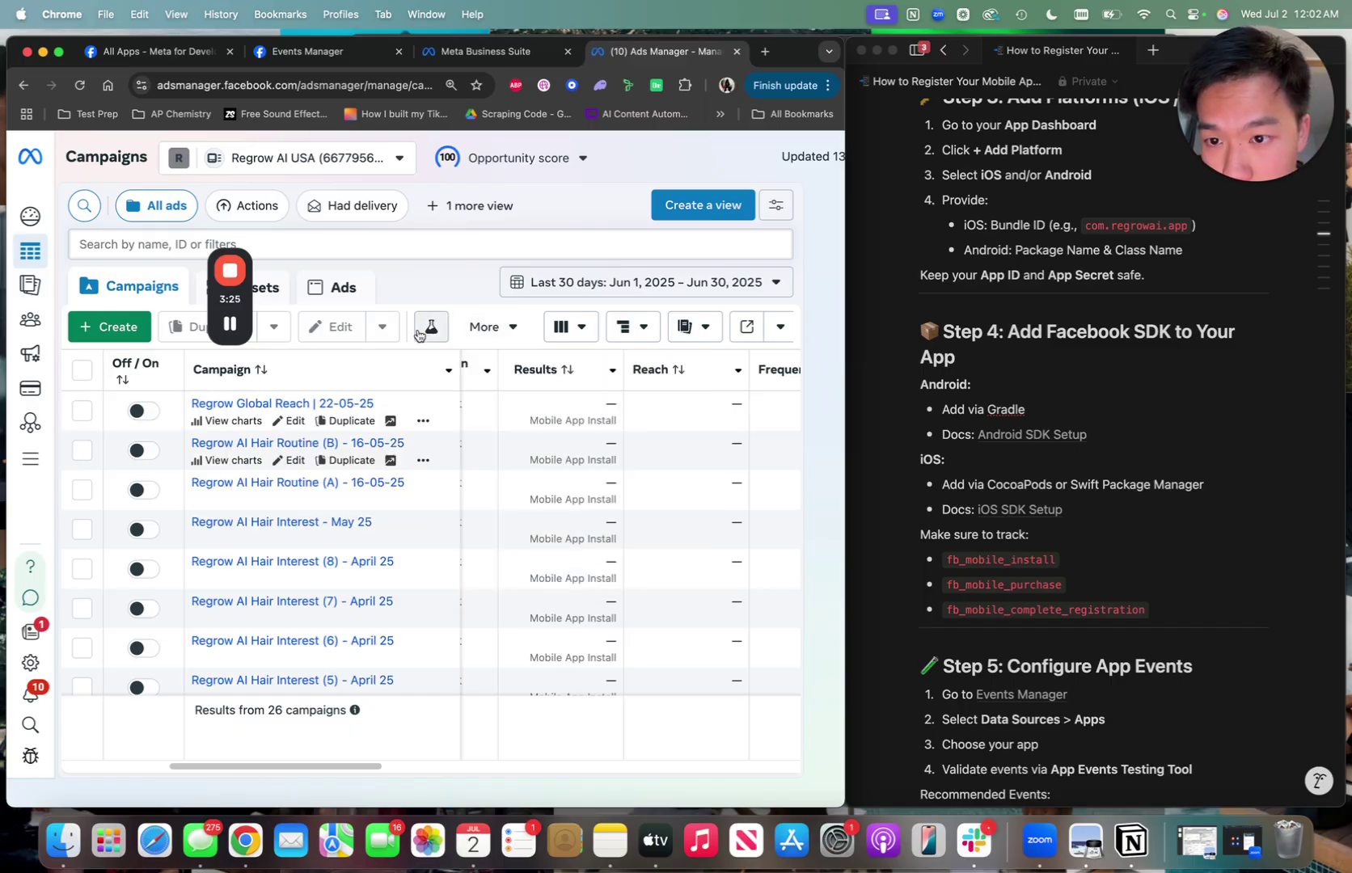
pyautogui.click(420, 333)
pyautogui.click(790, 185)
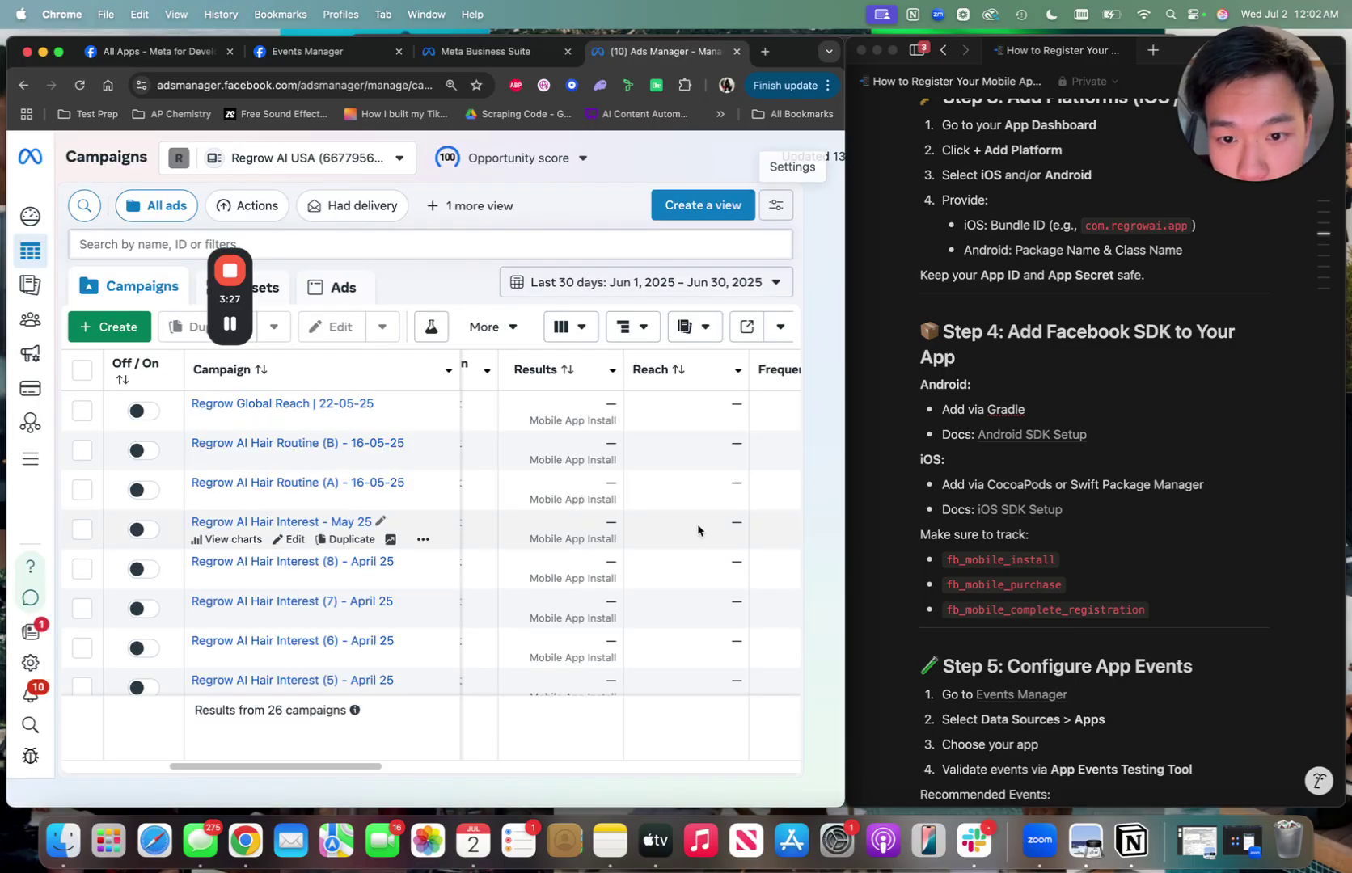
pyautogui.hscroll(10, 698, 531)
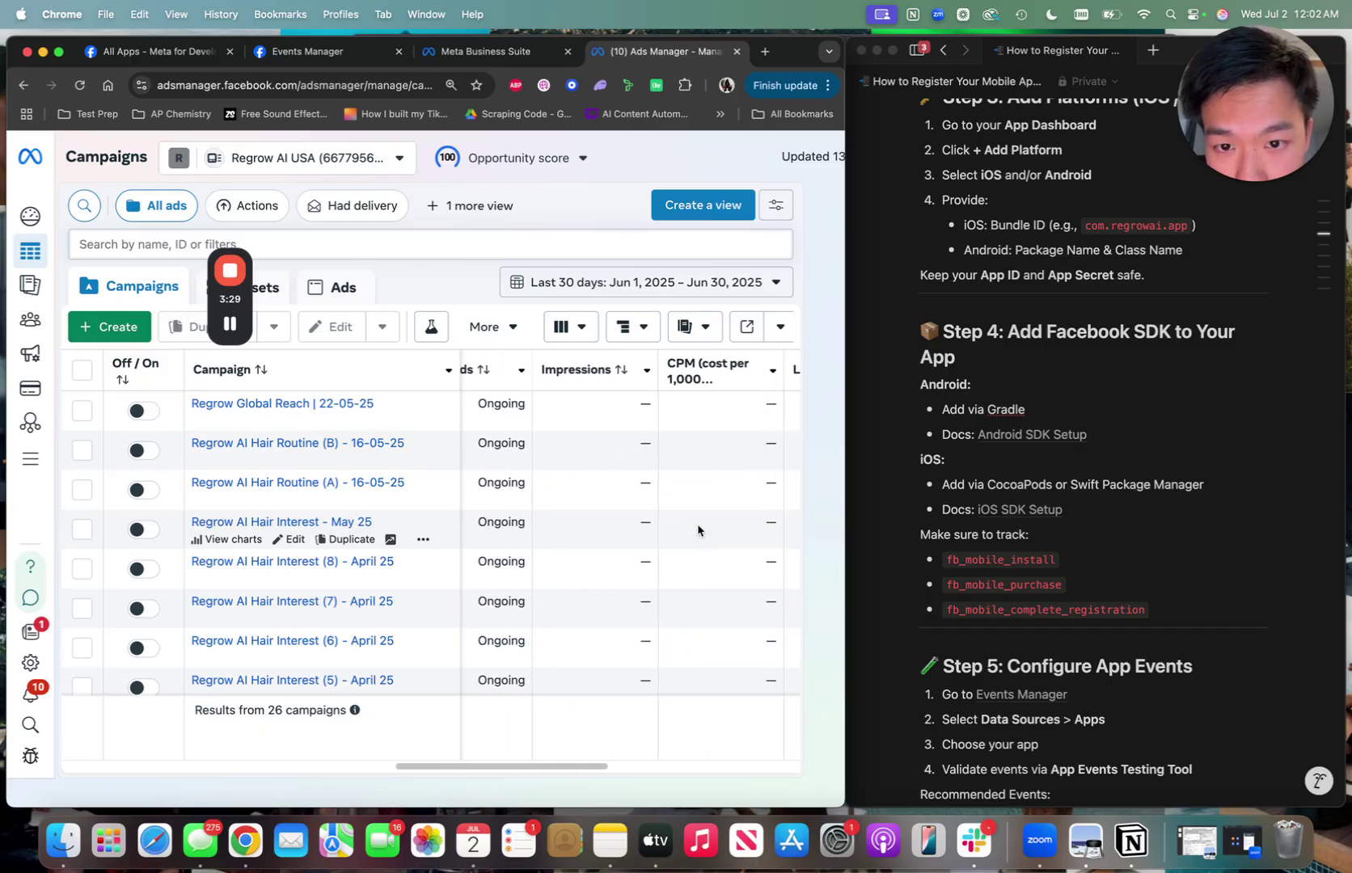
pyautogui.hscroll(3, 698, 531)
pyautogui.hscroll(-10, 672, 477)
# Set the reporting date range to Maximum and review app installs, reach and frequency.
pyautogui.click(534, 279)
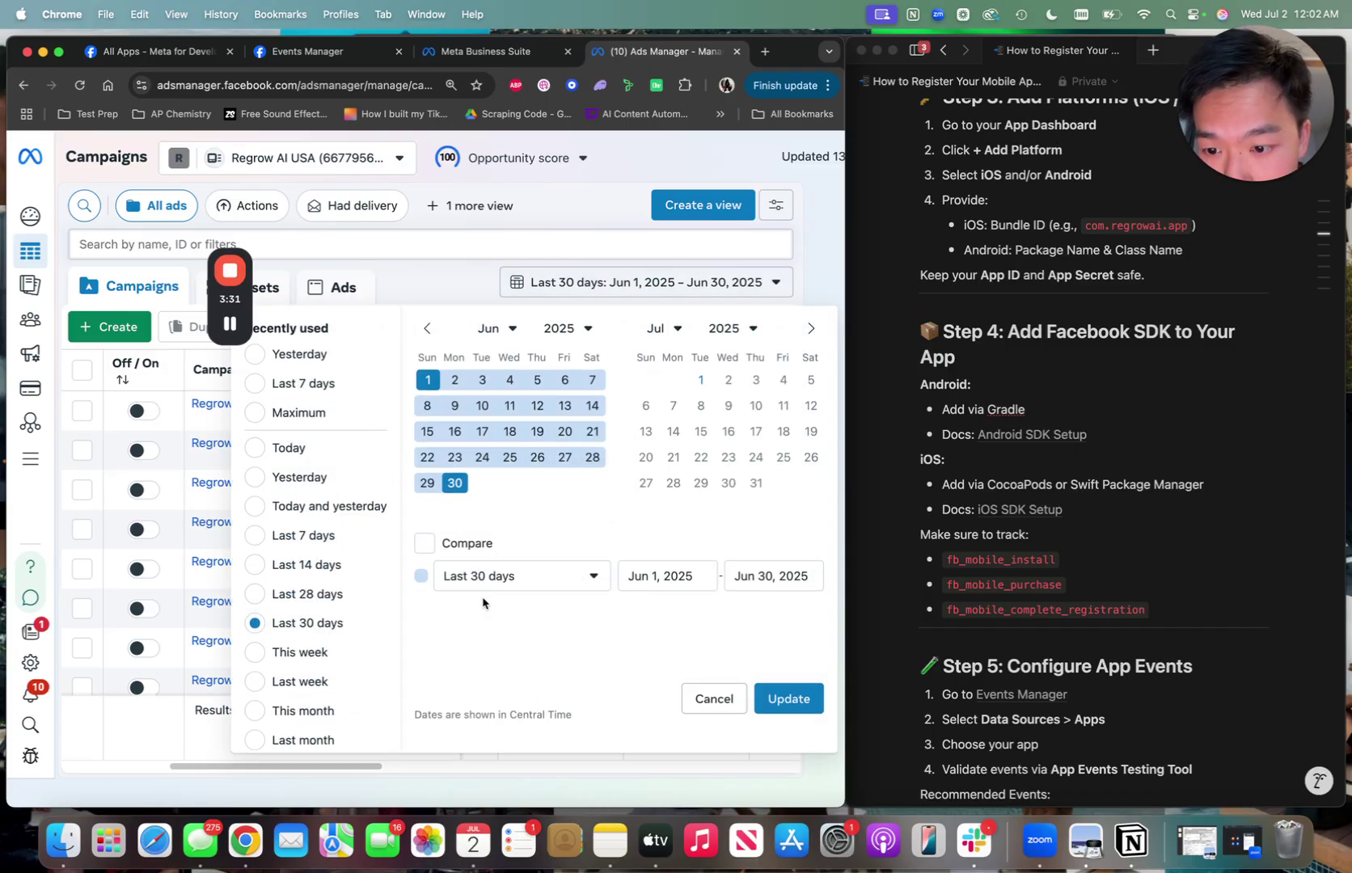
pyautogui.scroll(-2, 328, 526)
pyautogui.click(303, 340)
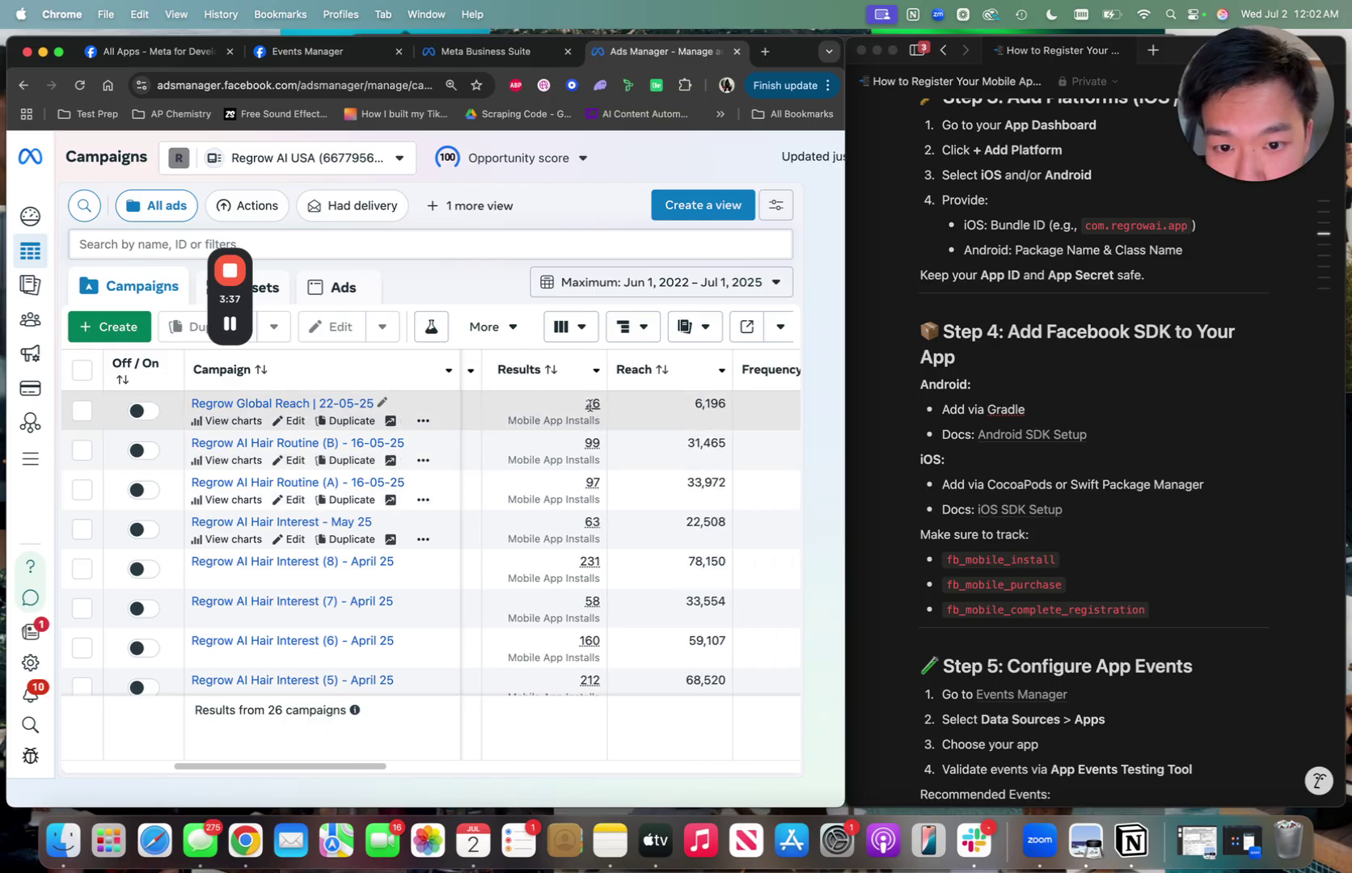
pyautogui.moveTo(595, 449)
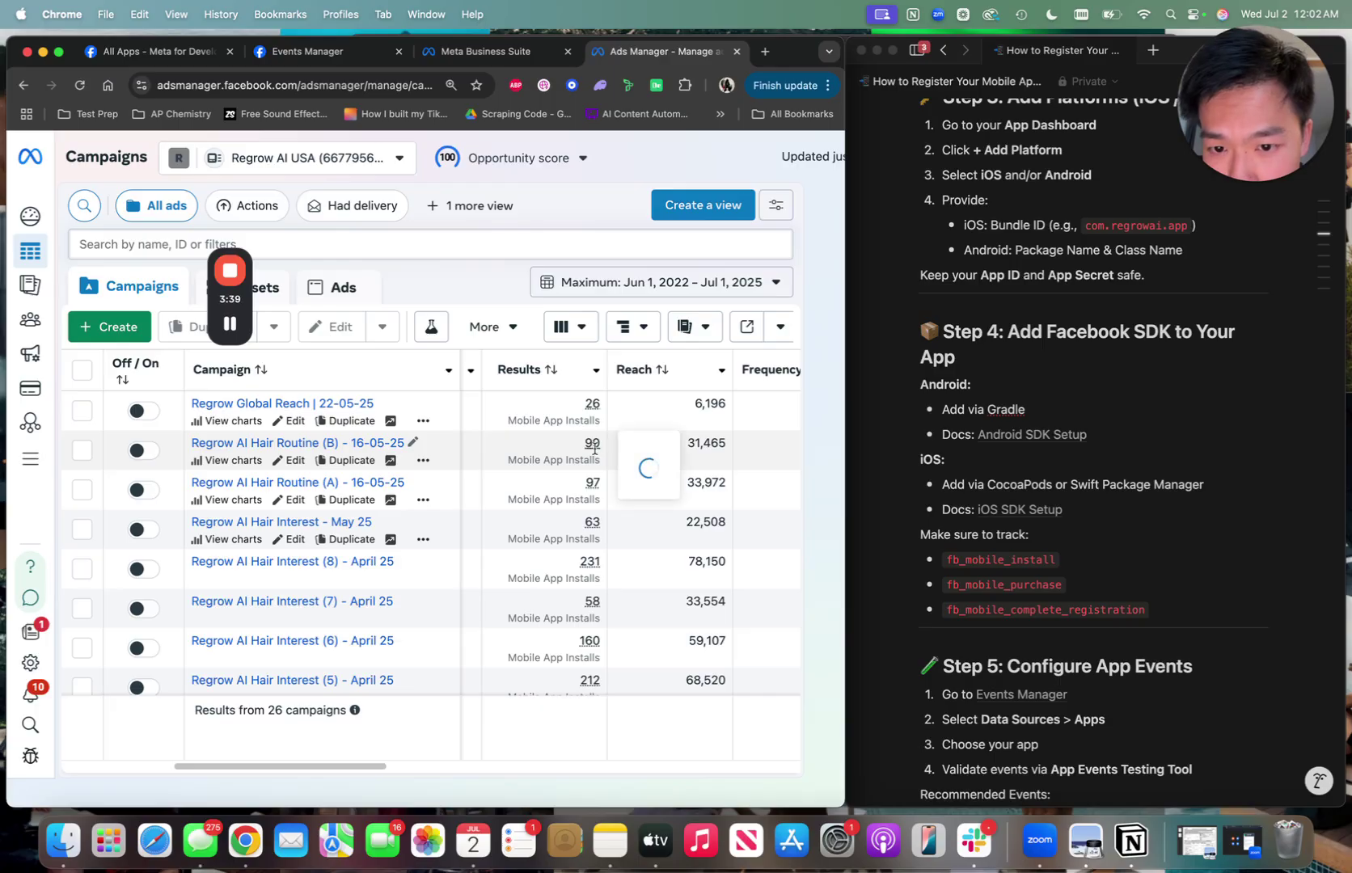
pyautogui.hscroll(3, 594, 447)
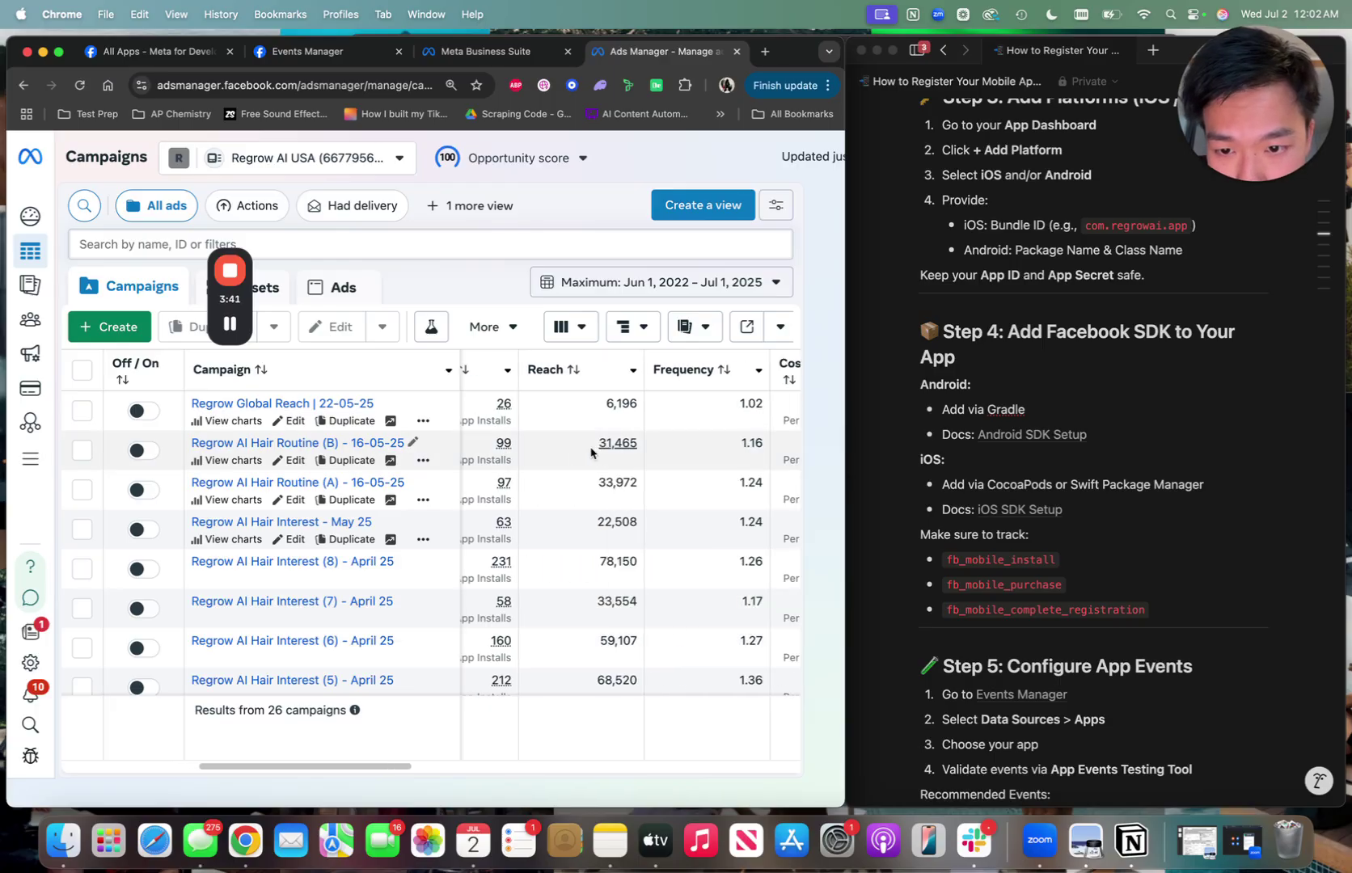
pyautogui.moveTo(504, 443)
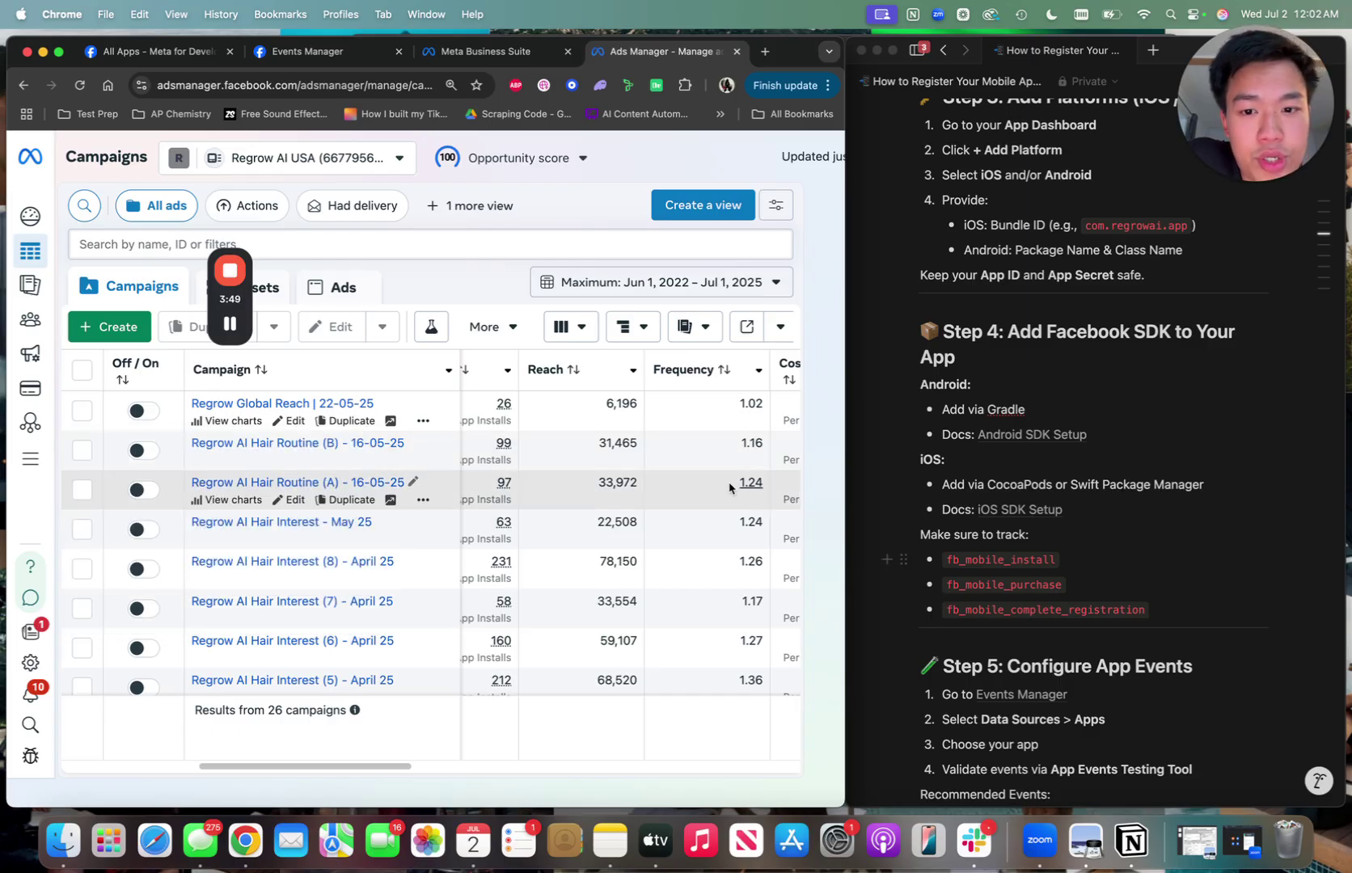
pyautogui.scroll(-2, 890, 575)
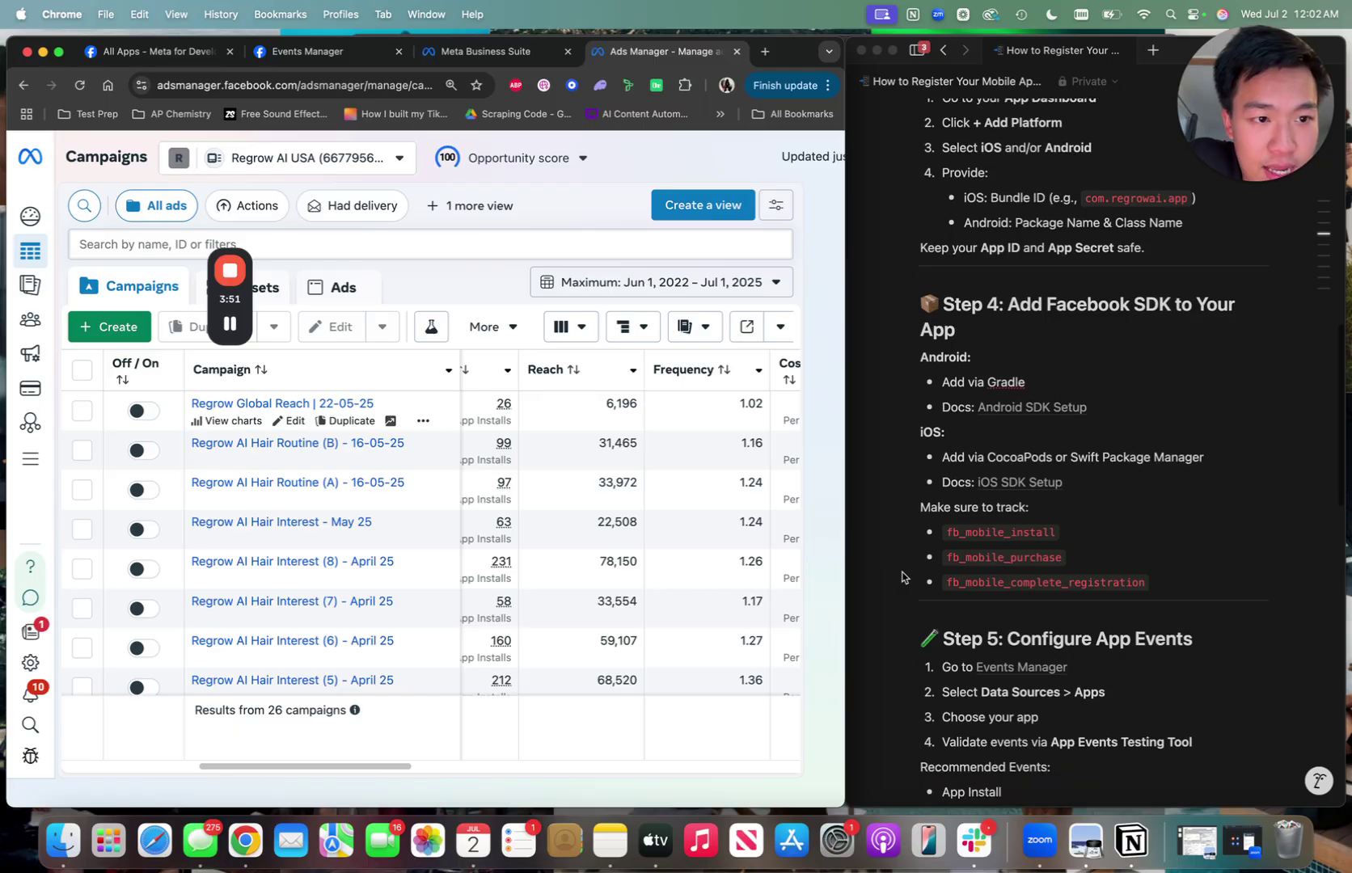
pyautogui.scroll(-3, 901, 577)
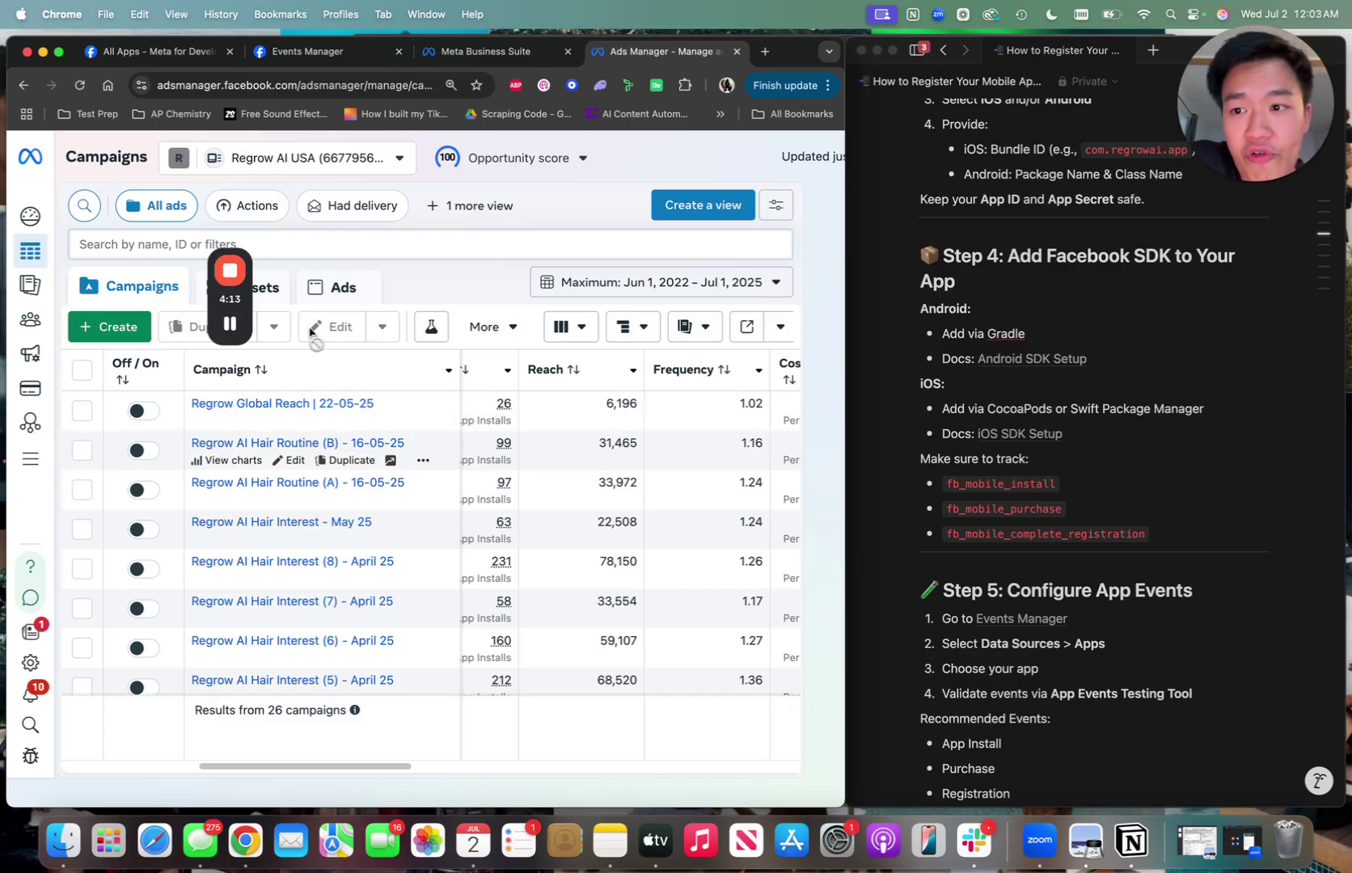
pyautogui.moveTo(226, 311); pyautogui.dragTo(732, 196)
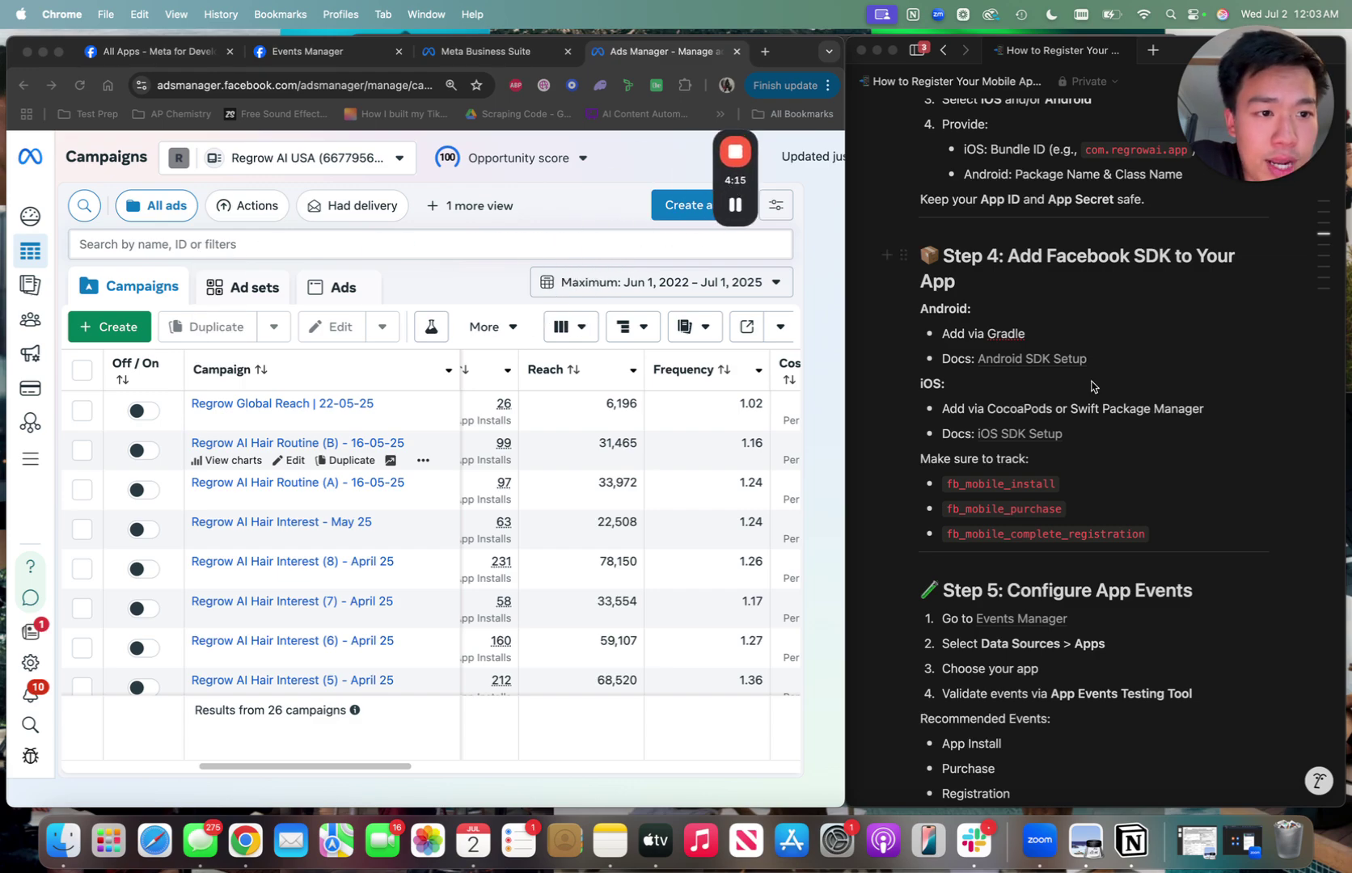
pyautogui.scroll(-2, 1094, 388)
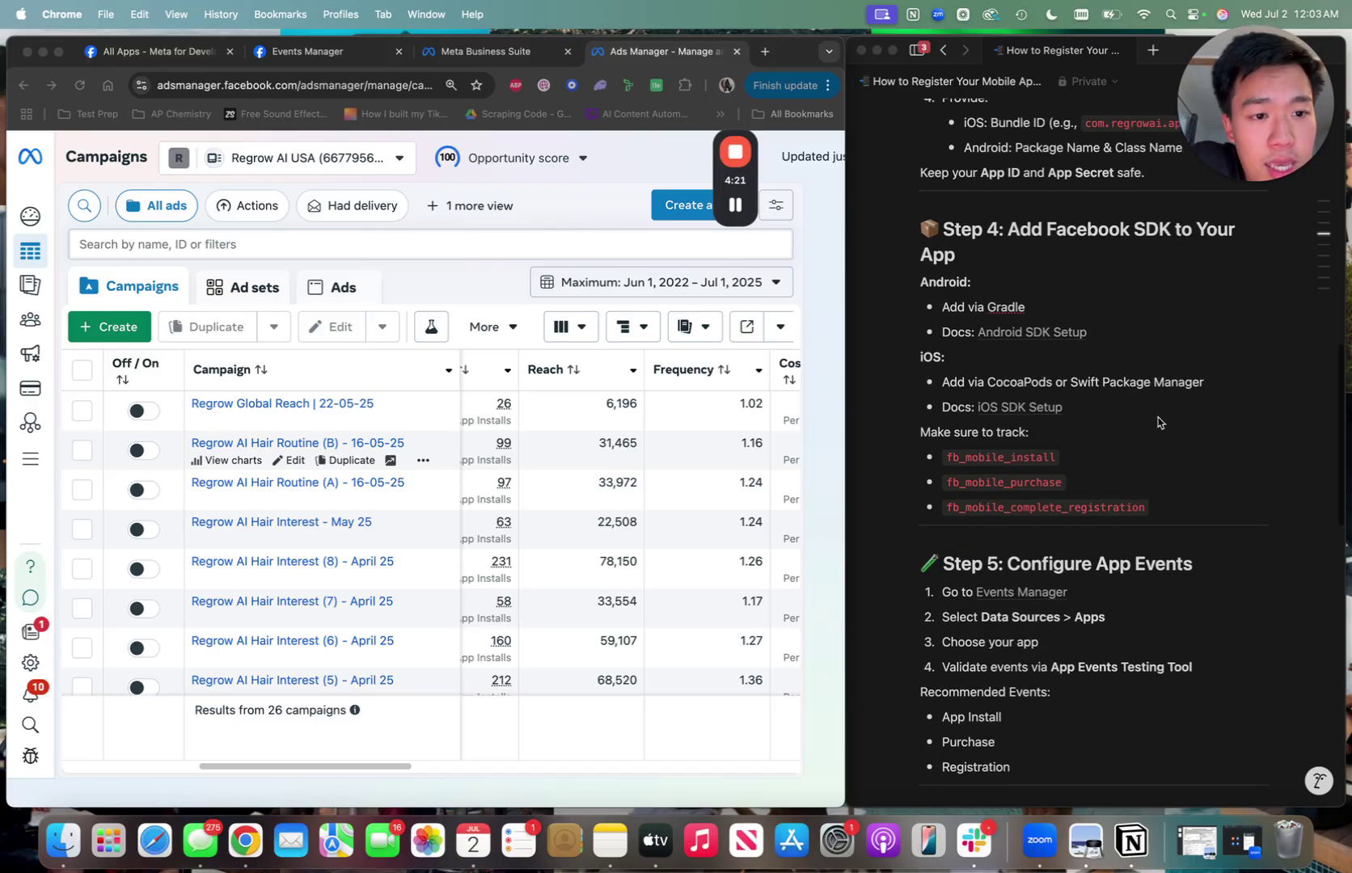
pyautogui.scroll(4, 1158, 417)
pyautogui.scroll(-1, 1159, 418)
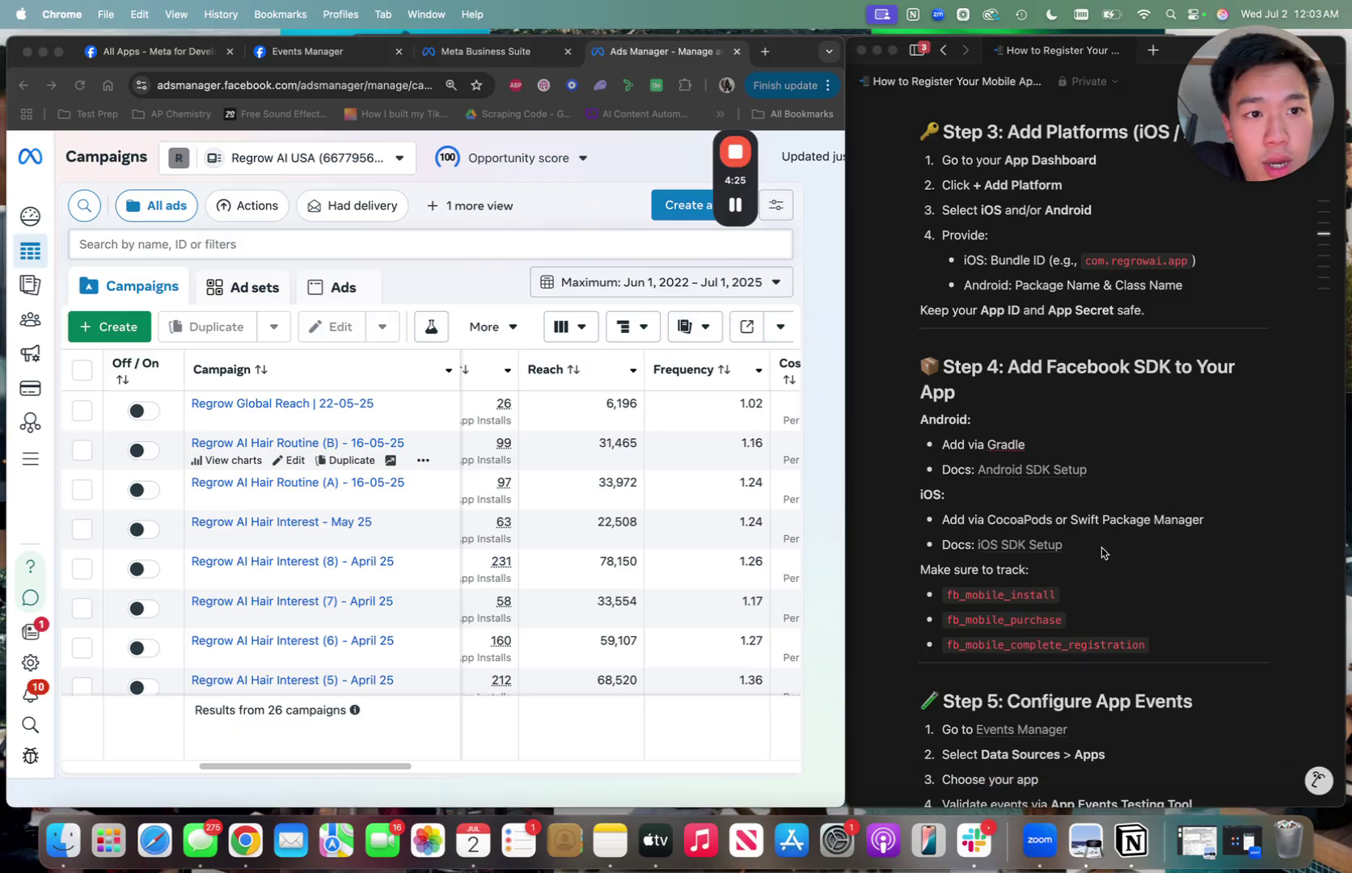
pyautogui.scroll(-2, 1101, 547)
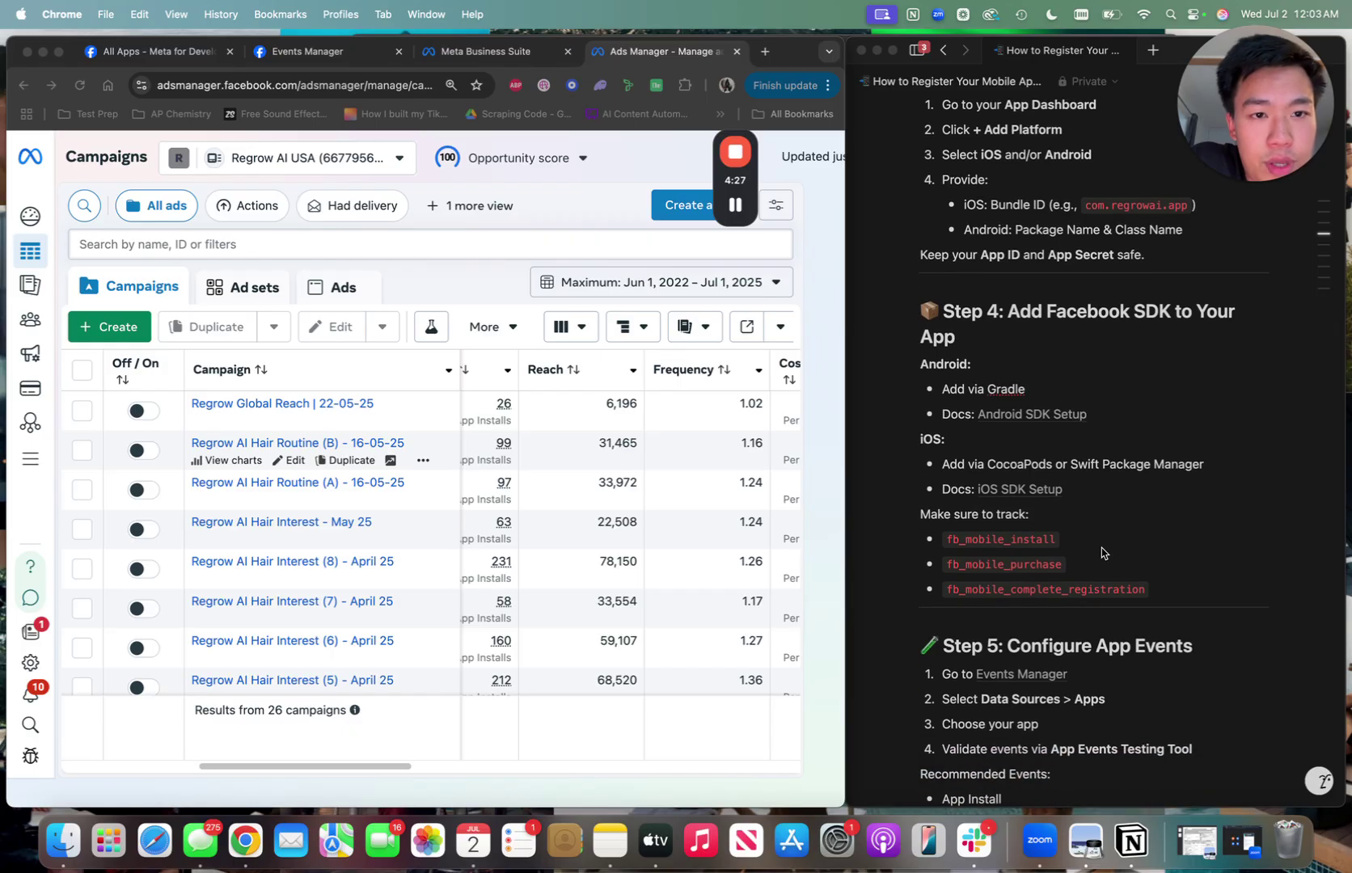
pyautogui.scroll(3, 1102, 548)
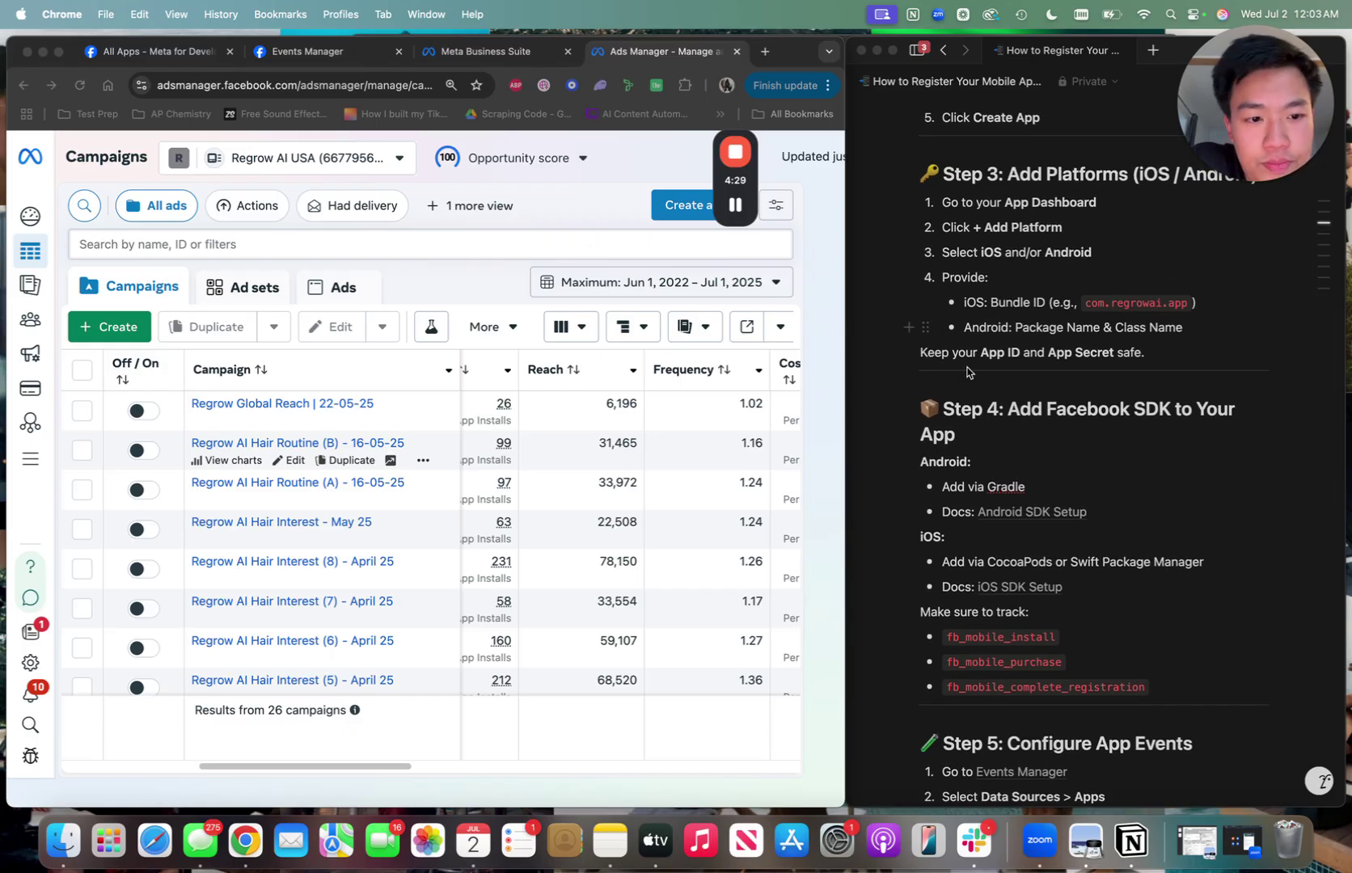
pyautogui.scroll(-10, 967, 371)
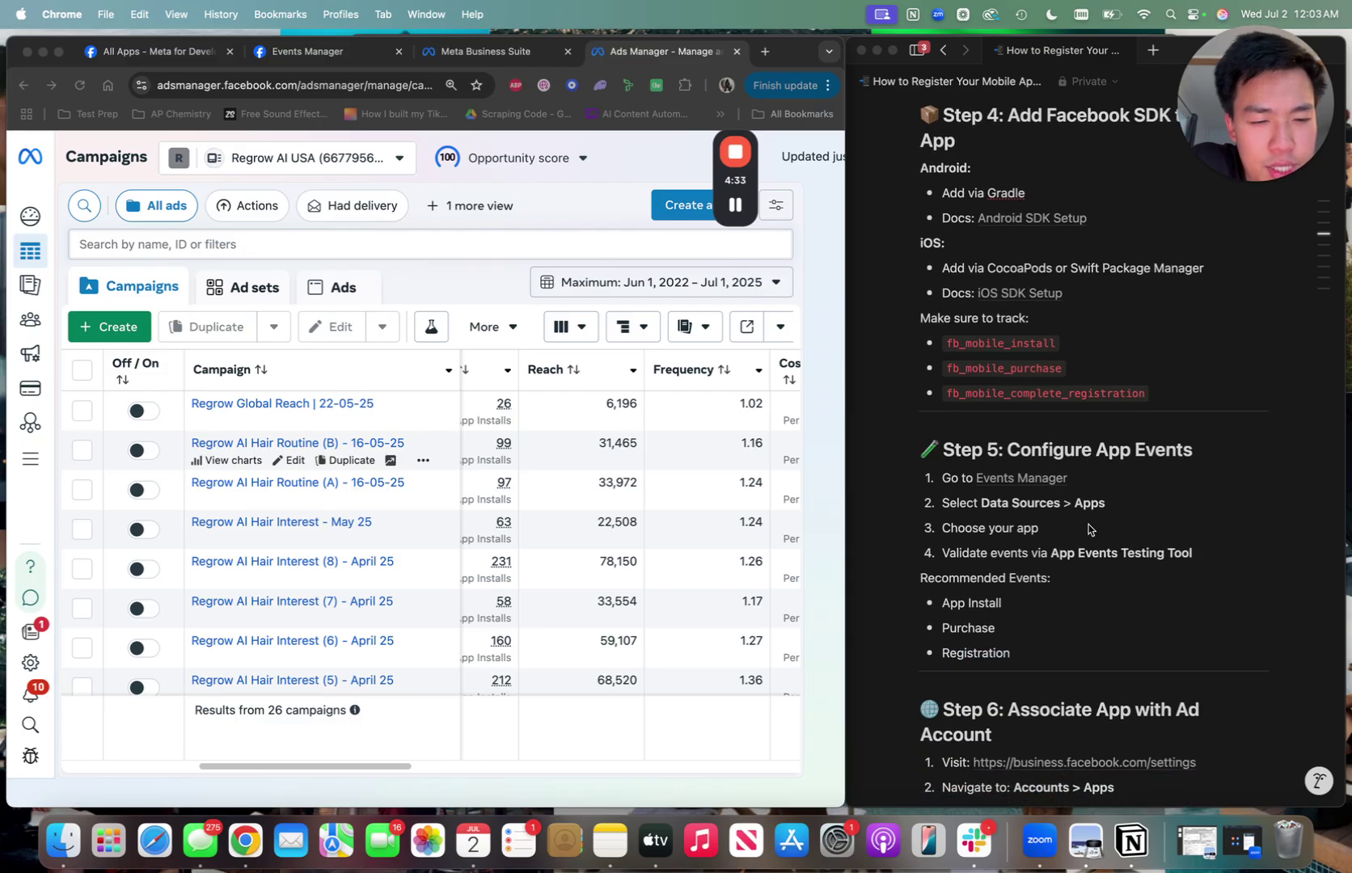
pyautogui.scroll(2, 1047, 356)
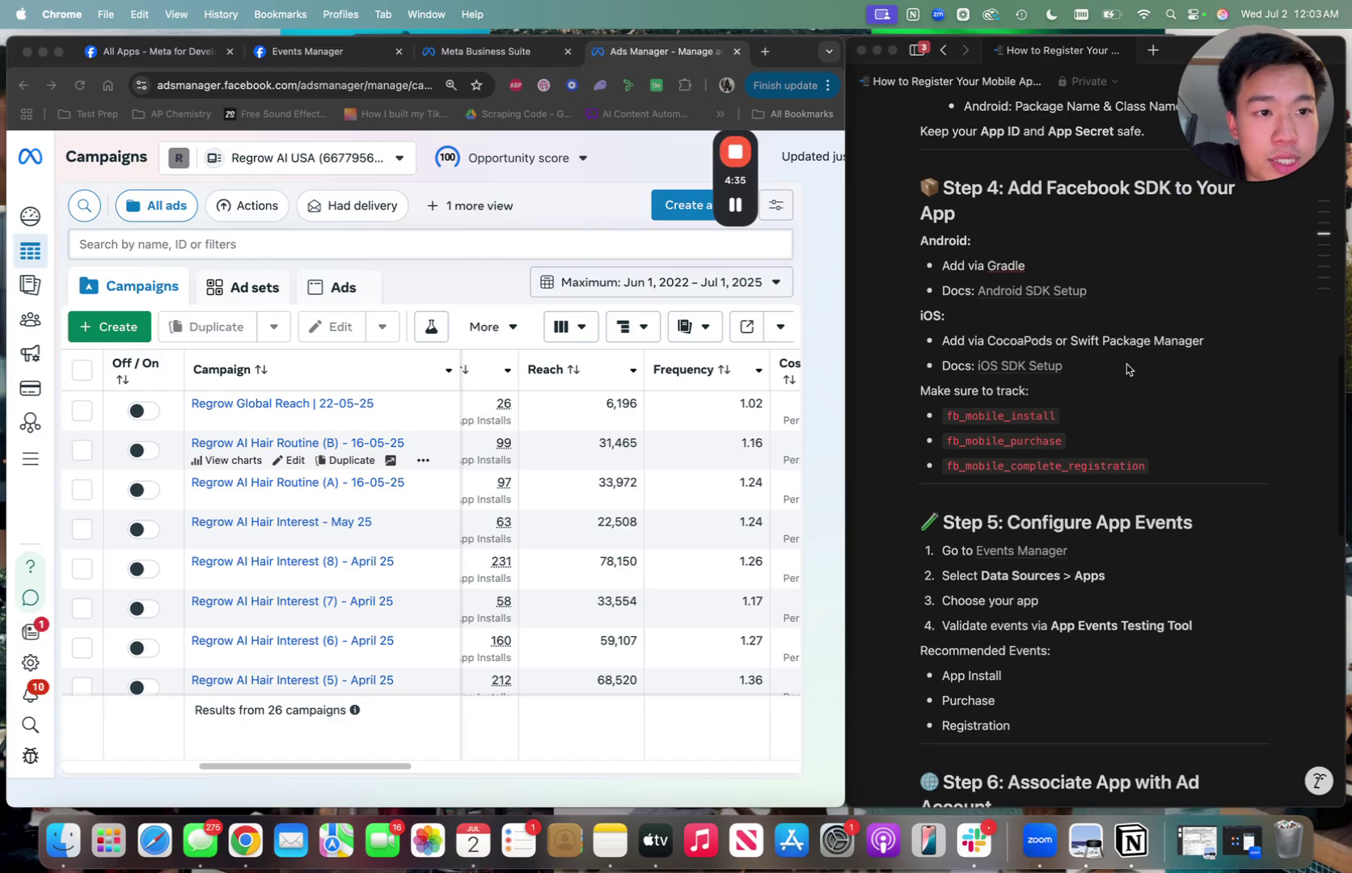
pyautogui.scroll(-3, 1092, 372)
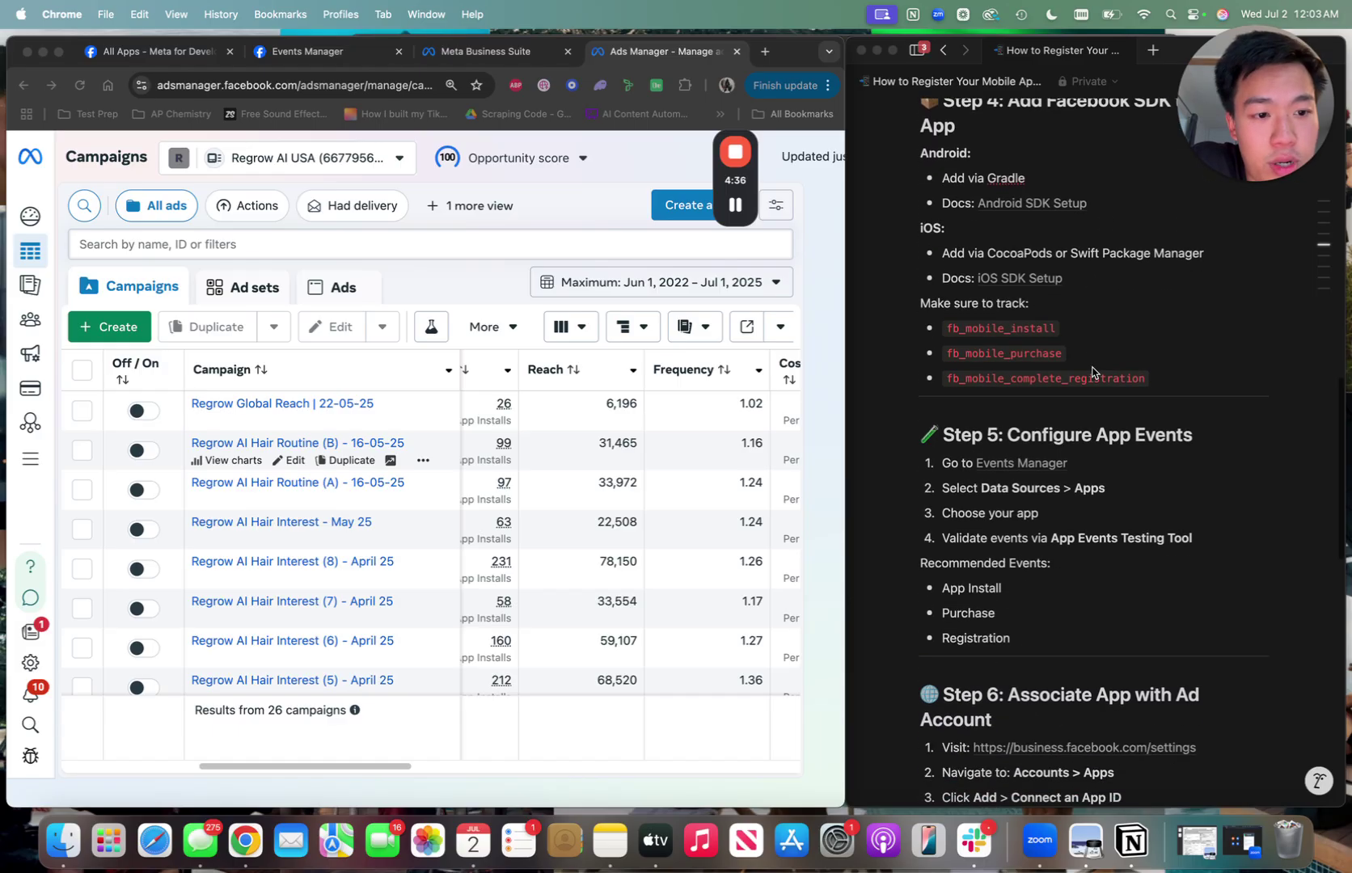
# In Events Manager, add an App data source for Regrow AI and continue to Connect App Activity.
pyautogui.click(299, 51)
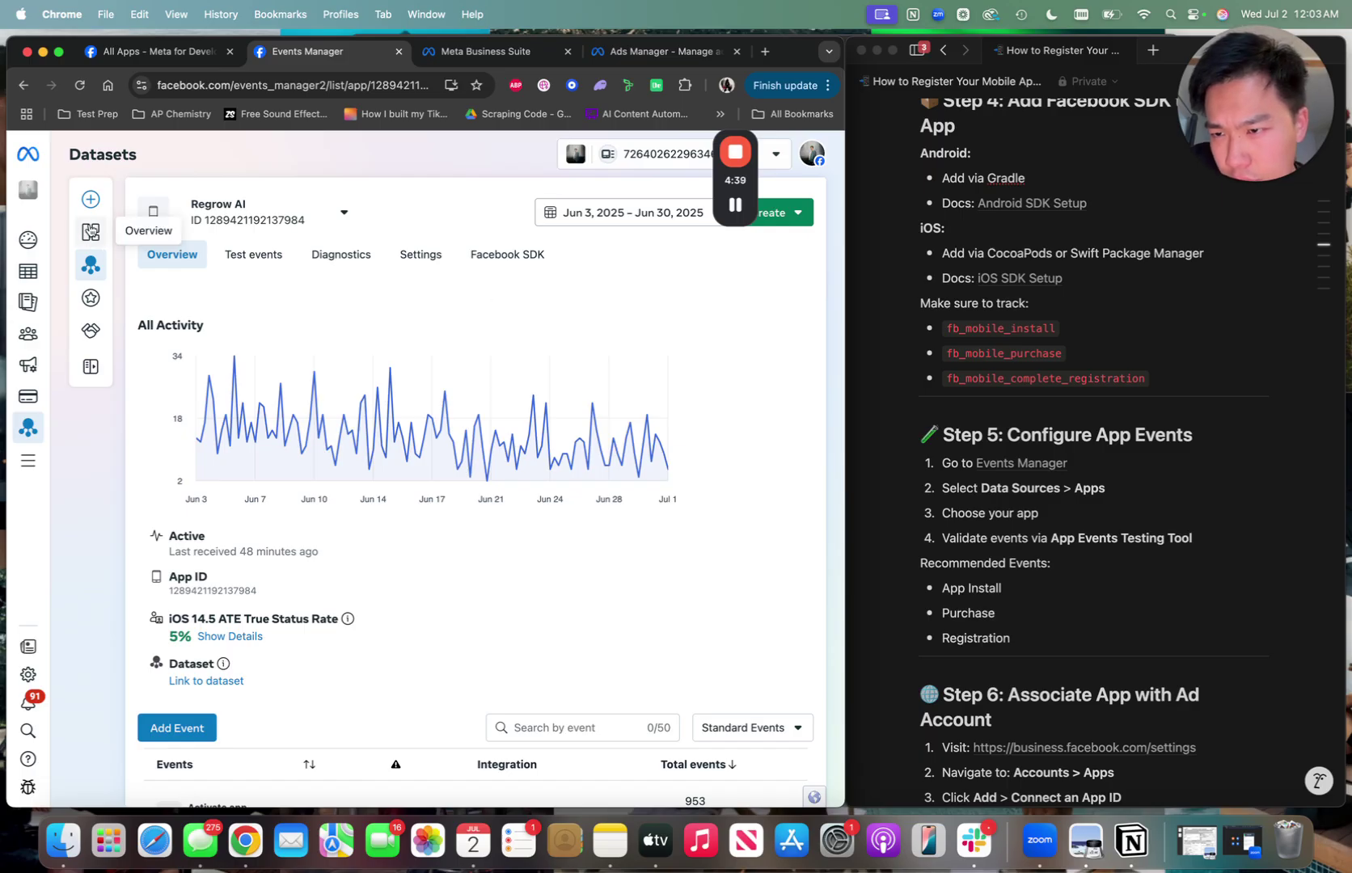
pyautogui.click(90, 232)
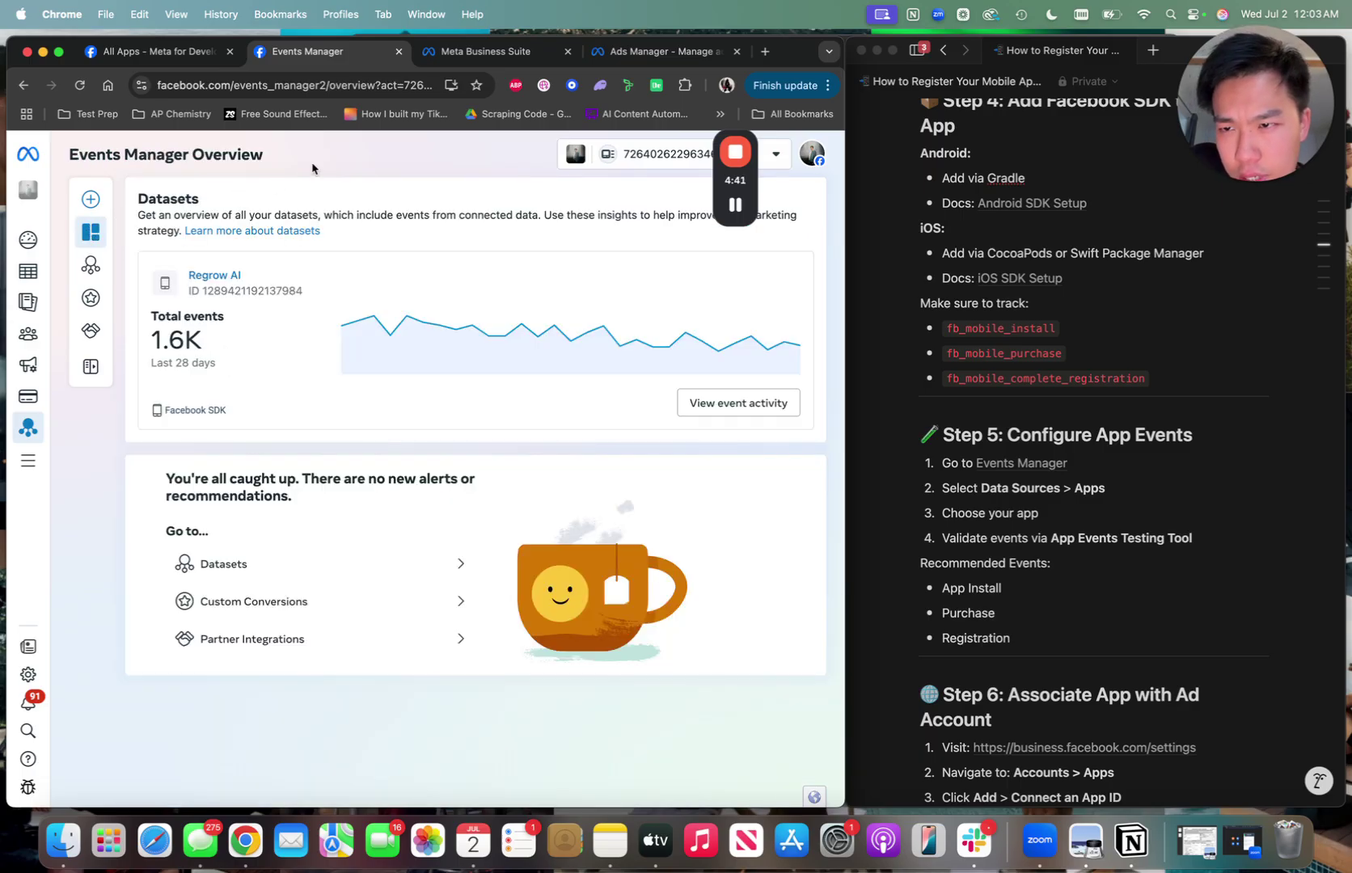
pyautogui.click(90, 264)
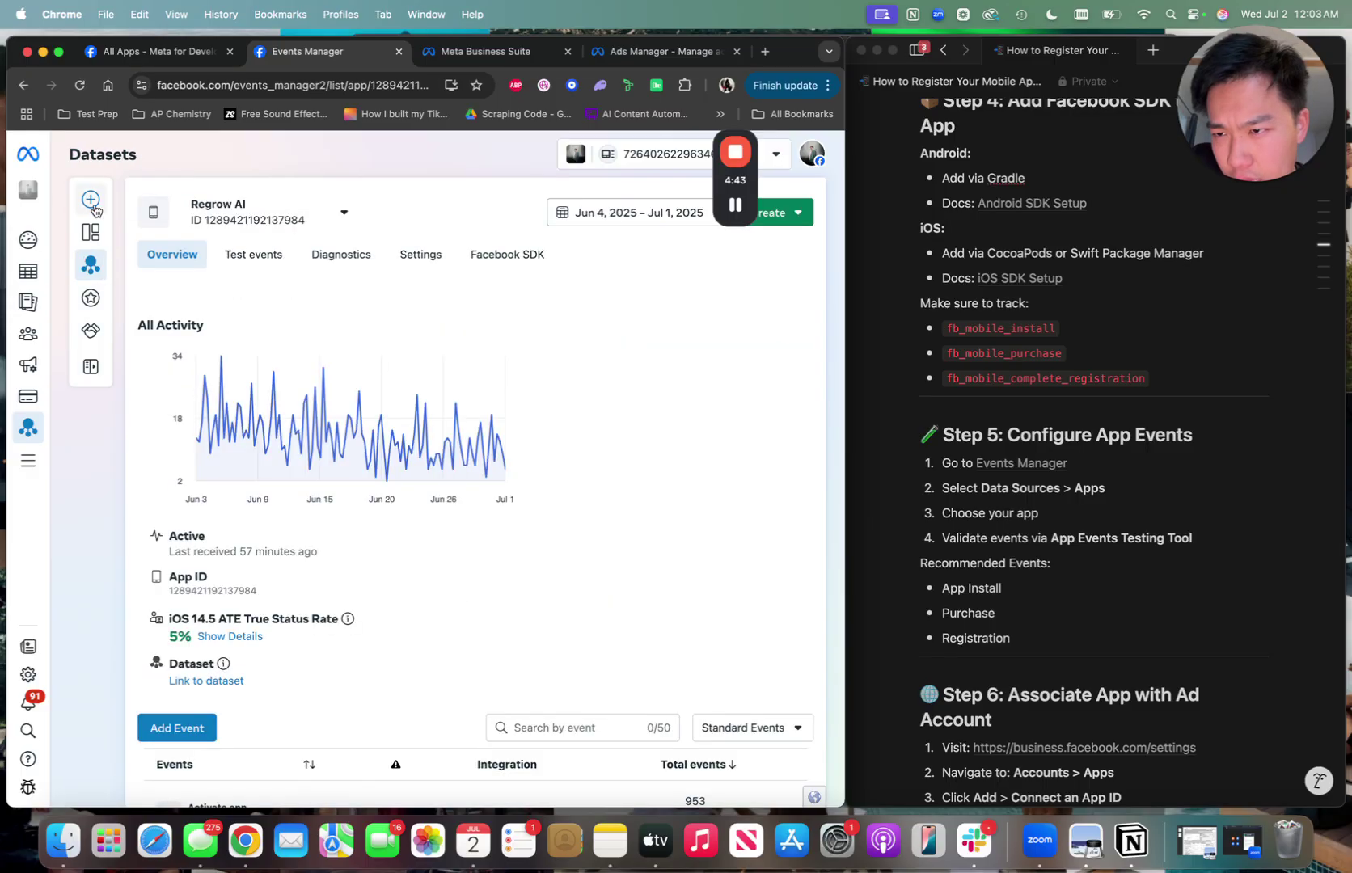
pyautogui.click(90, 199)
pyautogui.click(341, 401)
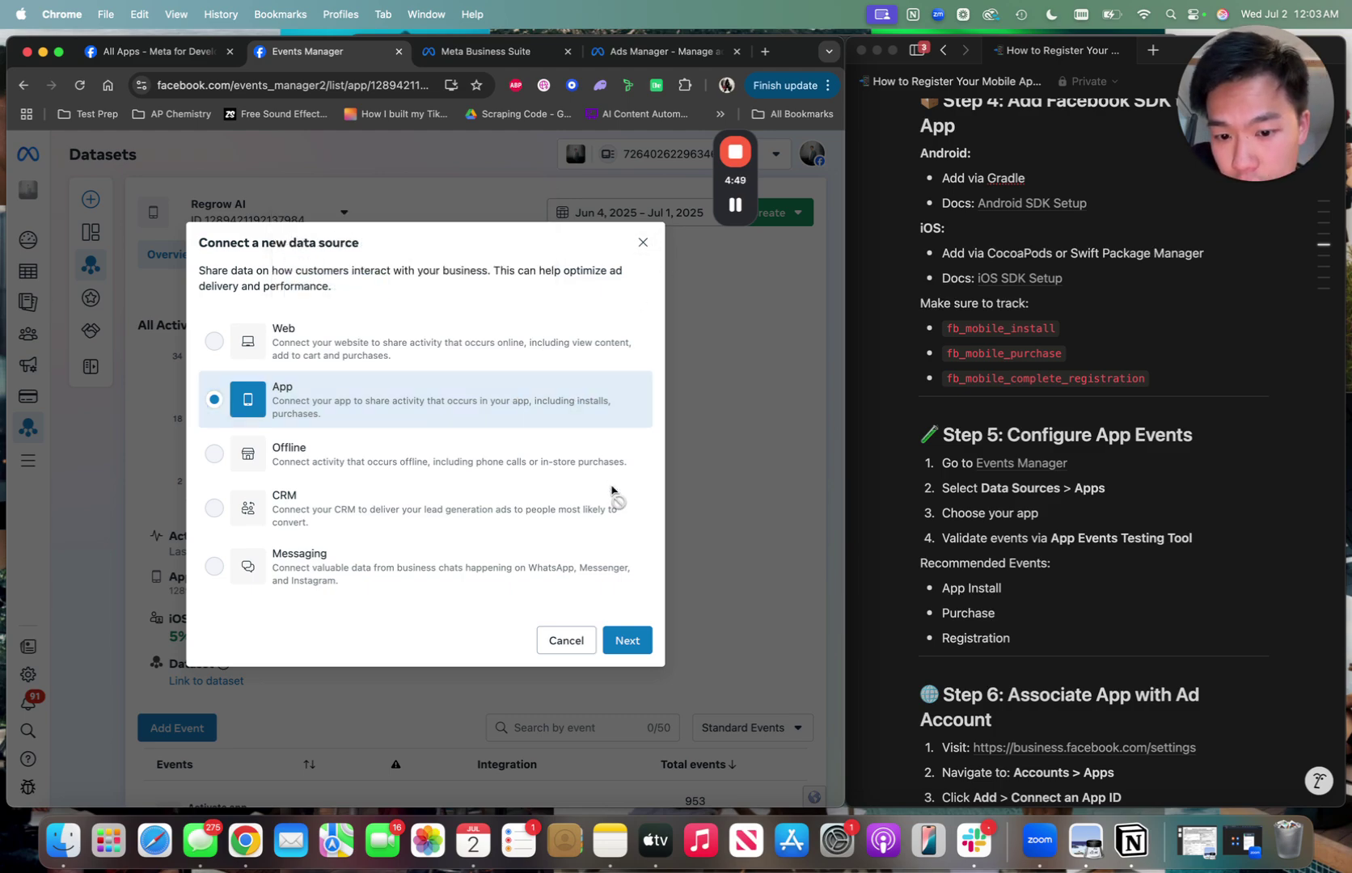
pyautogui.click(619, 638)
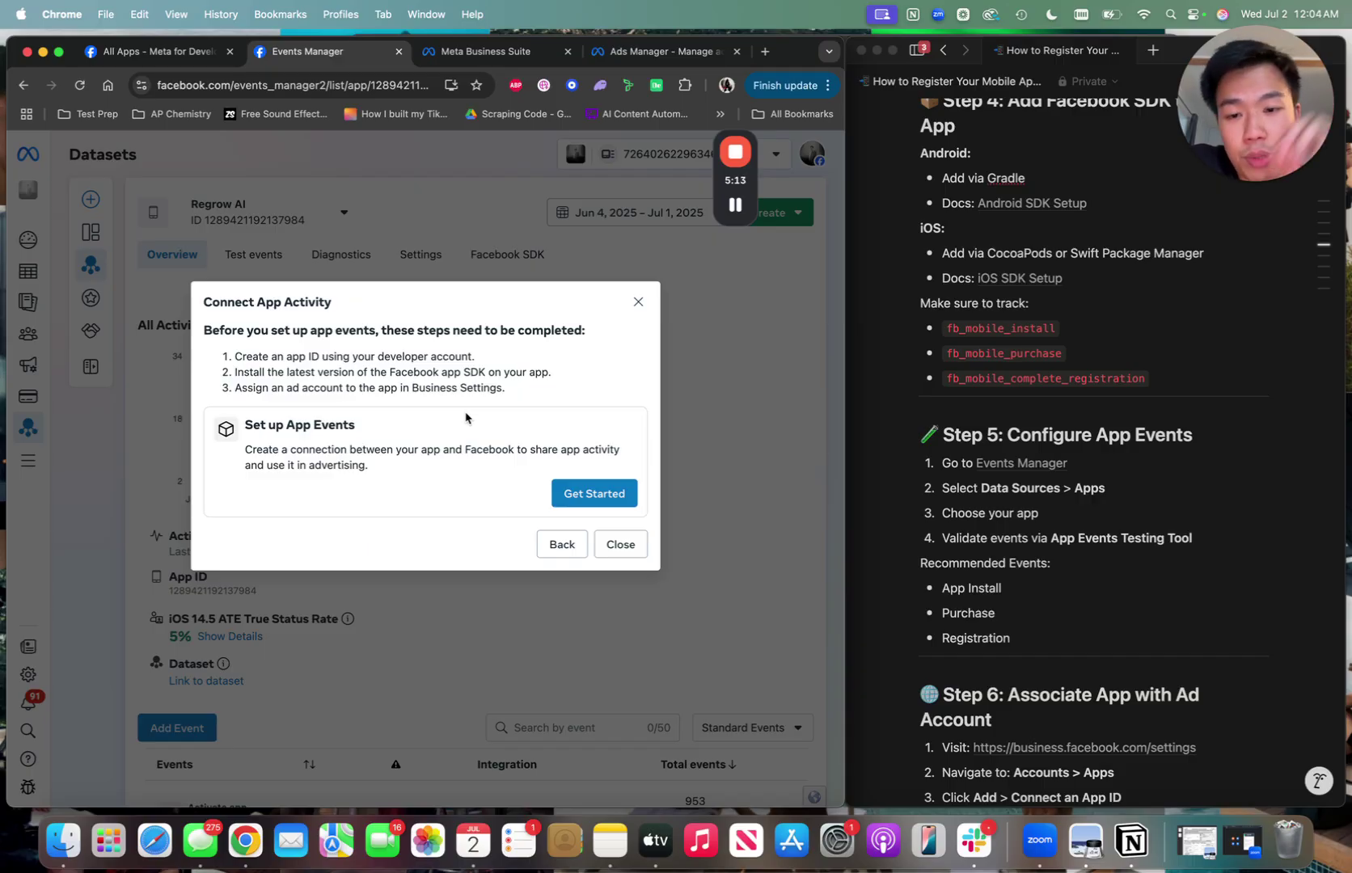
# Close the Connect App Activity dialog and review the Facebook SDK events, including Activate app (953).
pyautogui.click(618, 554)
pyautogui.scroll(-1, 516, 615)
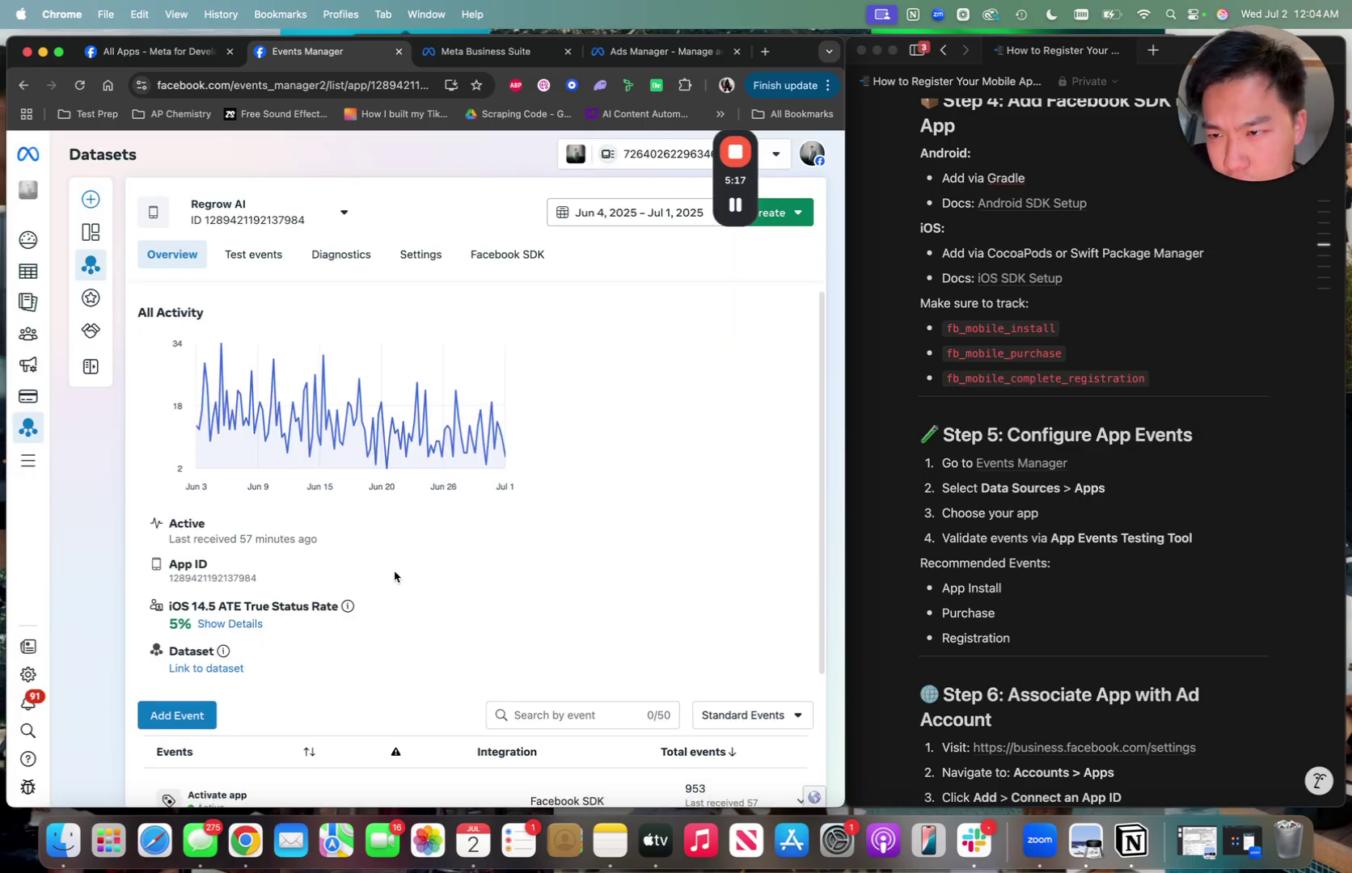
pyautogui.scroll(-4, 399, 489)
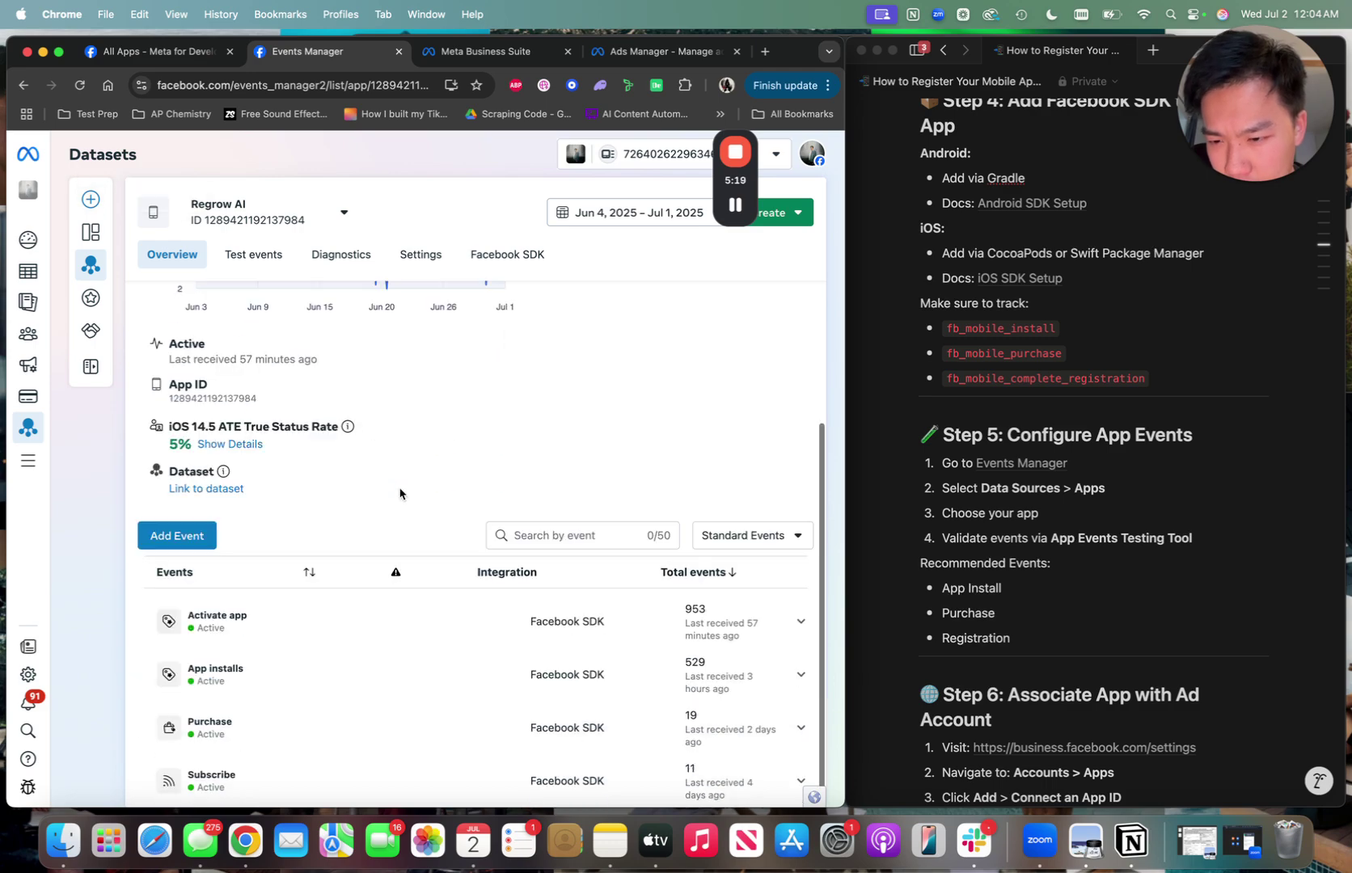
pyautogui.scroll(-1, 501, 623)
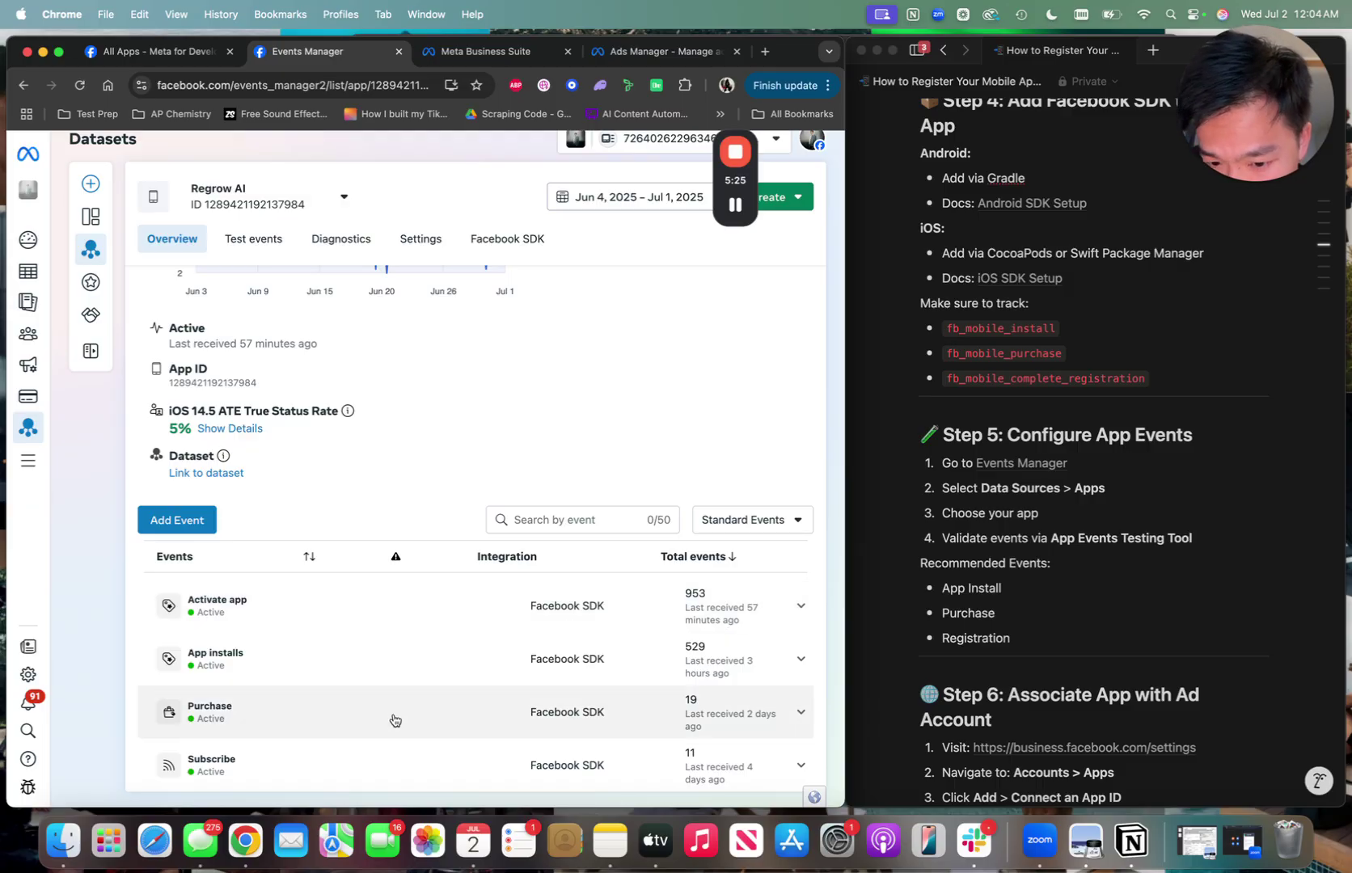
pyautogui.scroll(2, 502, 627)
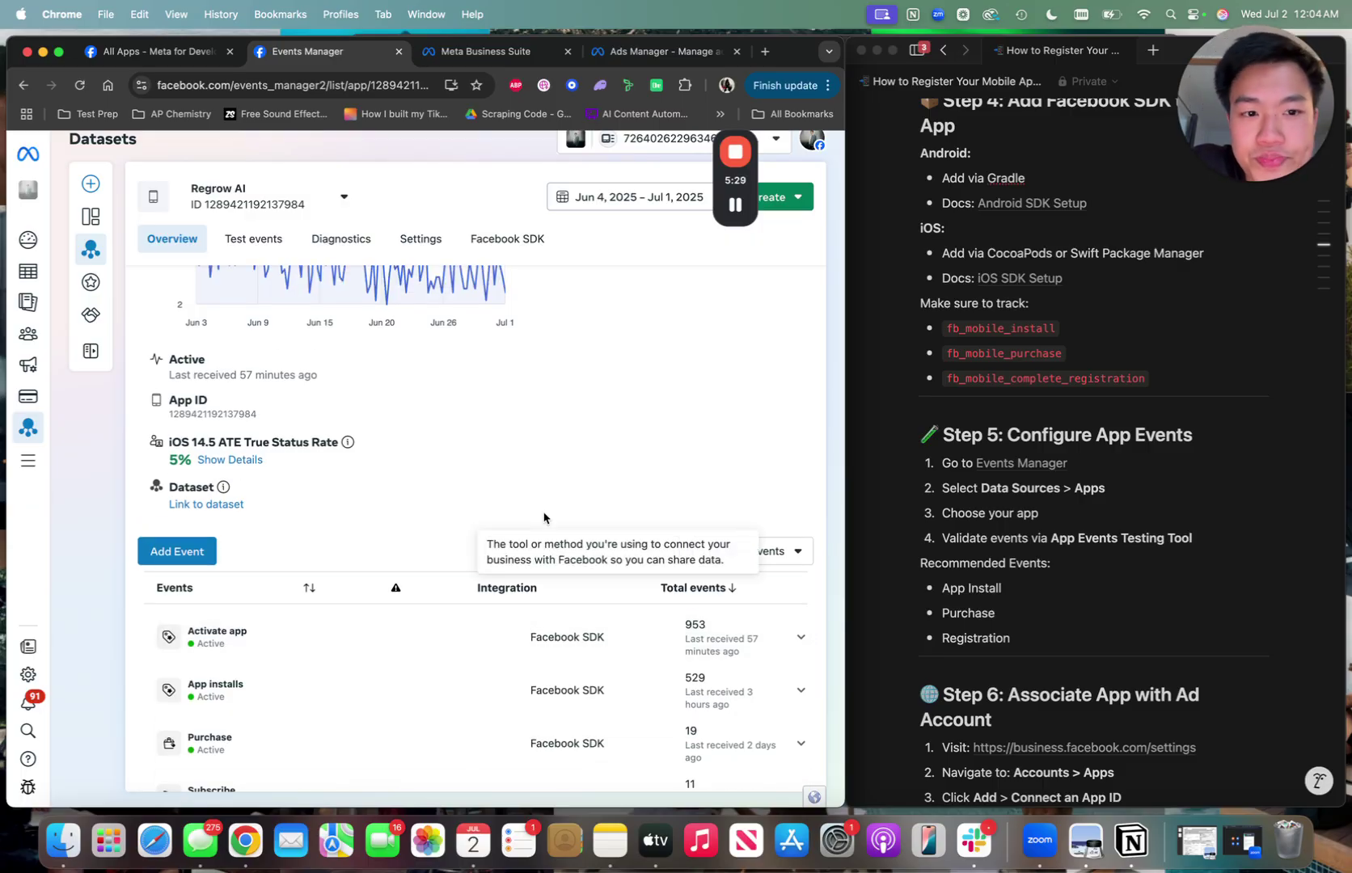
pyautogui.scroll(4, 534, 522)
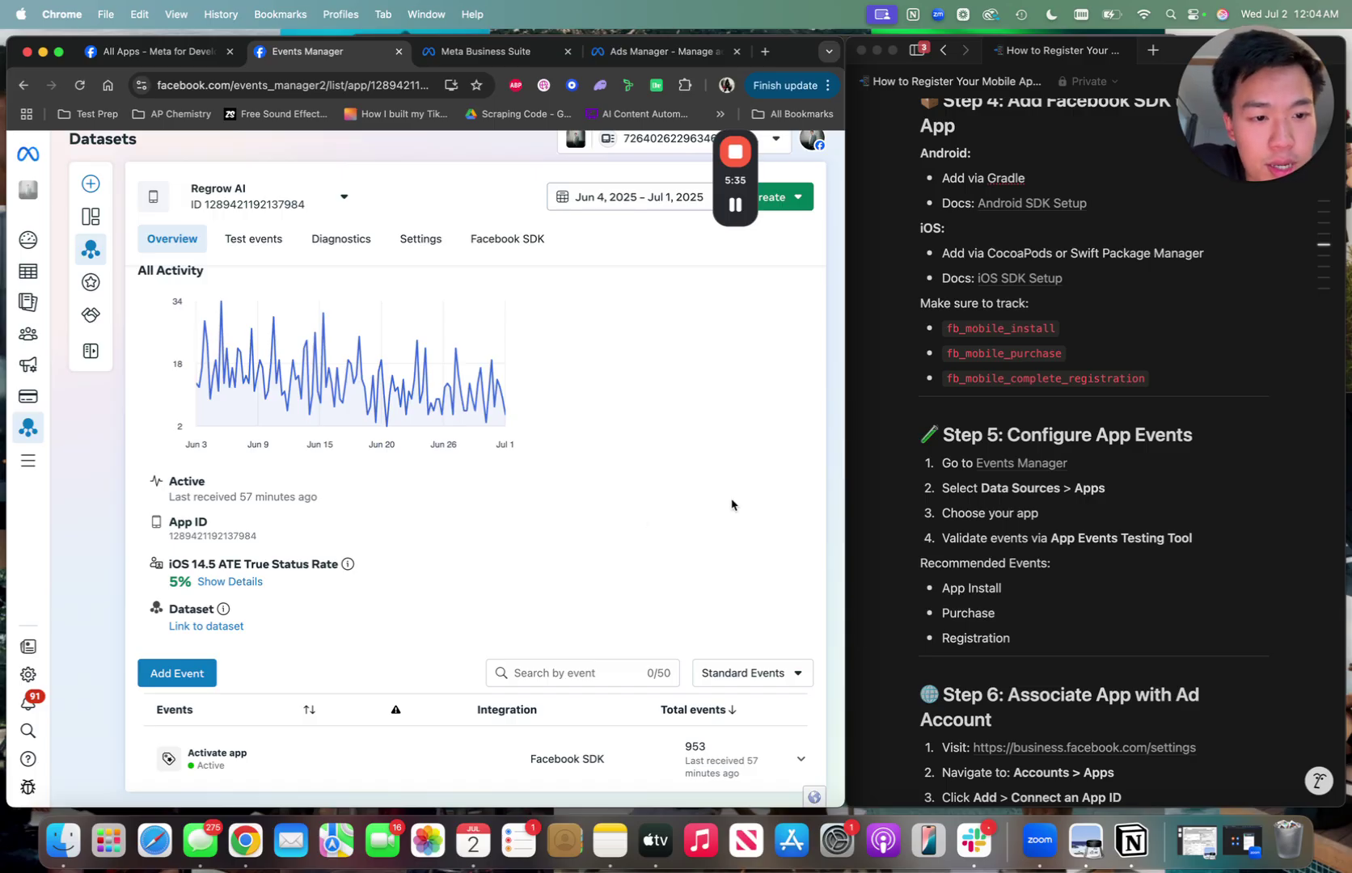
pyautogui.scroll(-3, 1088, 558)
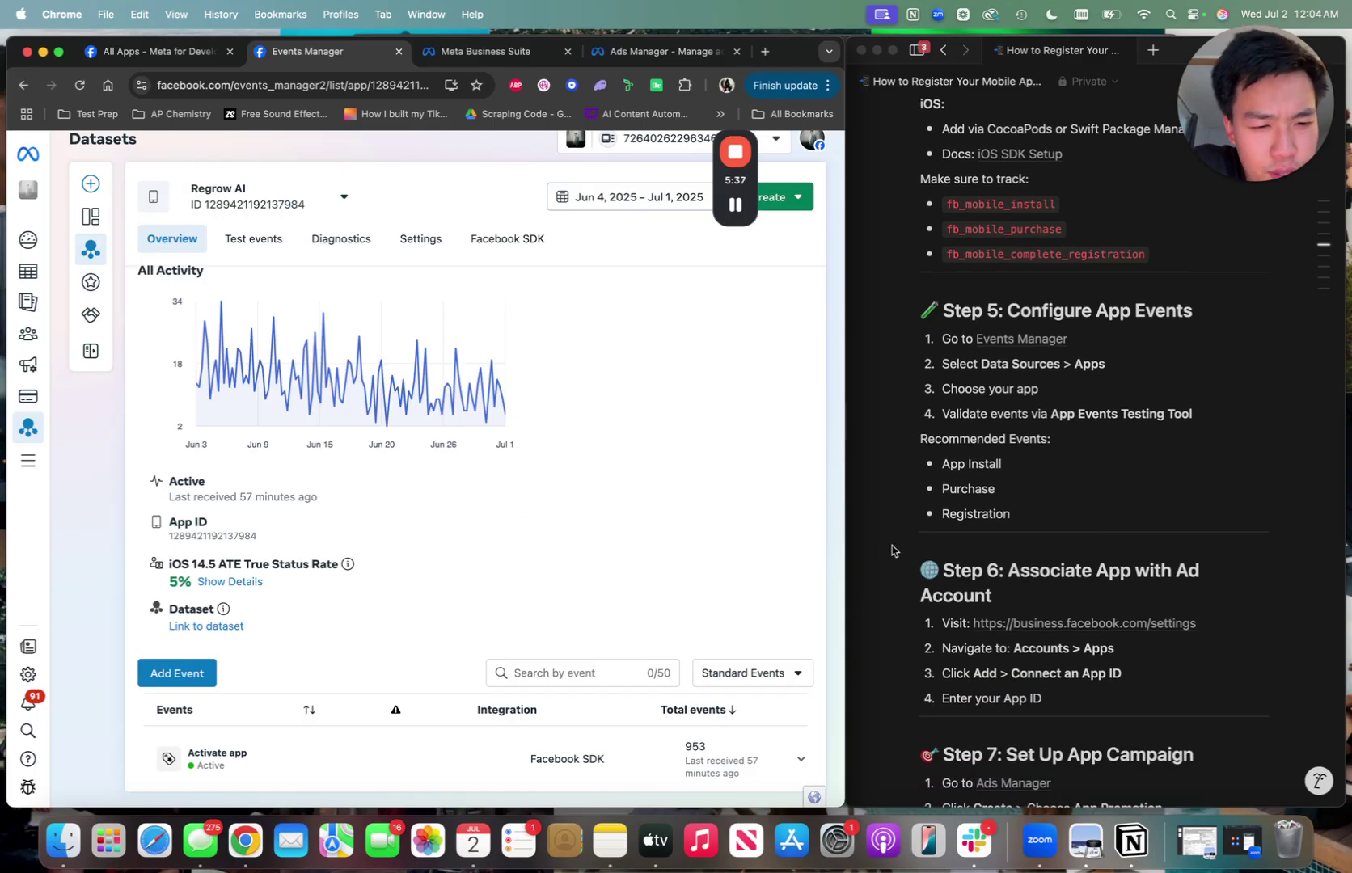
pyautogui.scroll(-3, 946, 564)
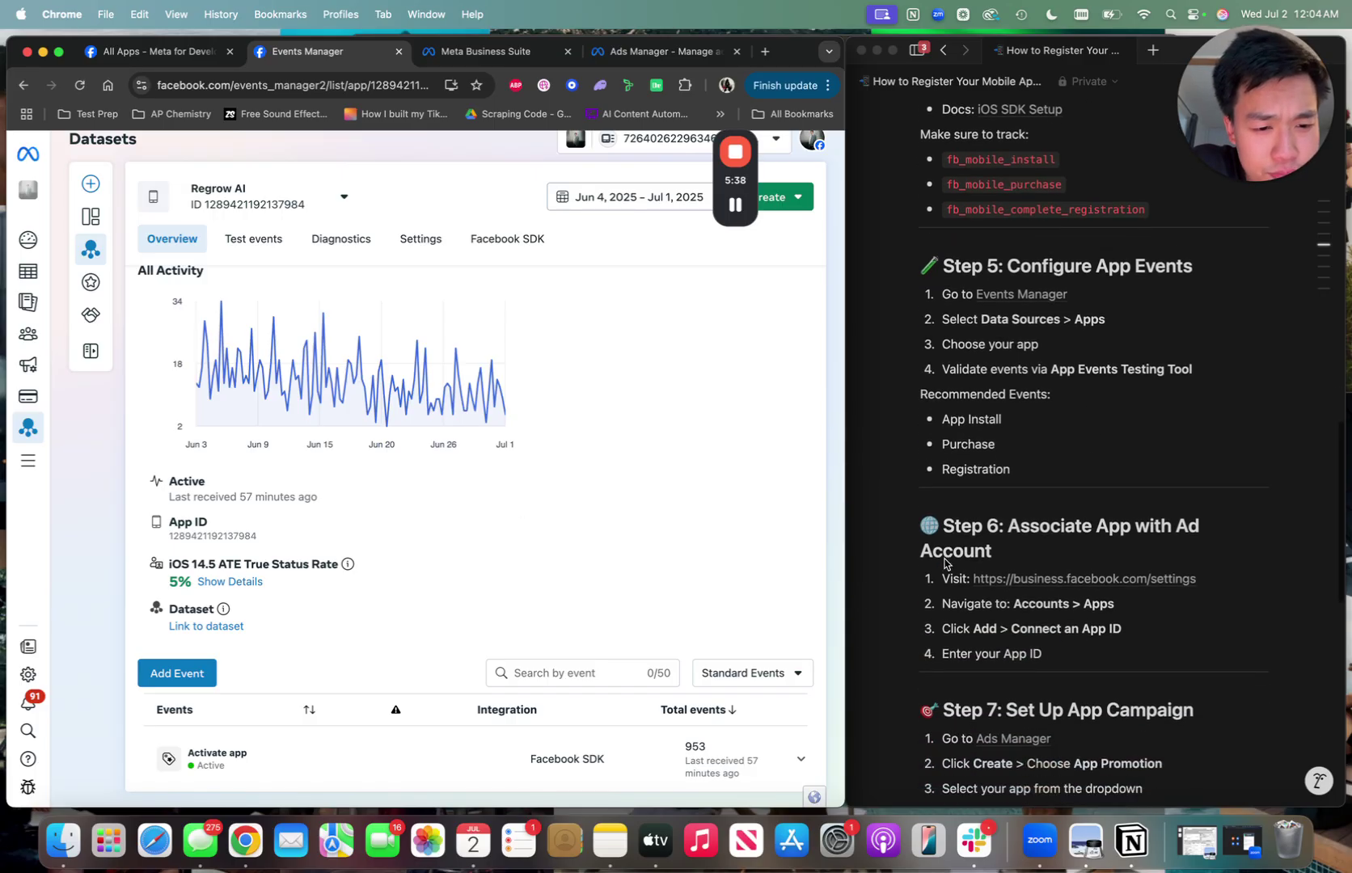
# In Meta Business Suite, check the portfolio list and Business info, keeping the current portfolio.
pyautogui.click(485, 51)
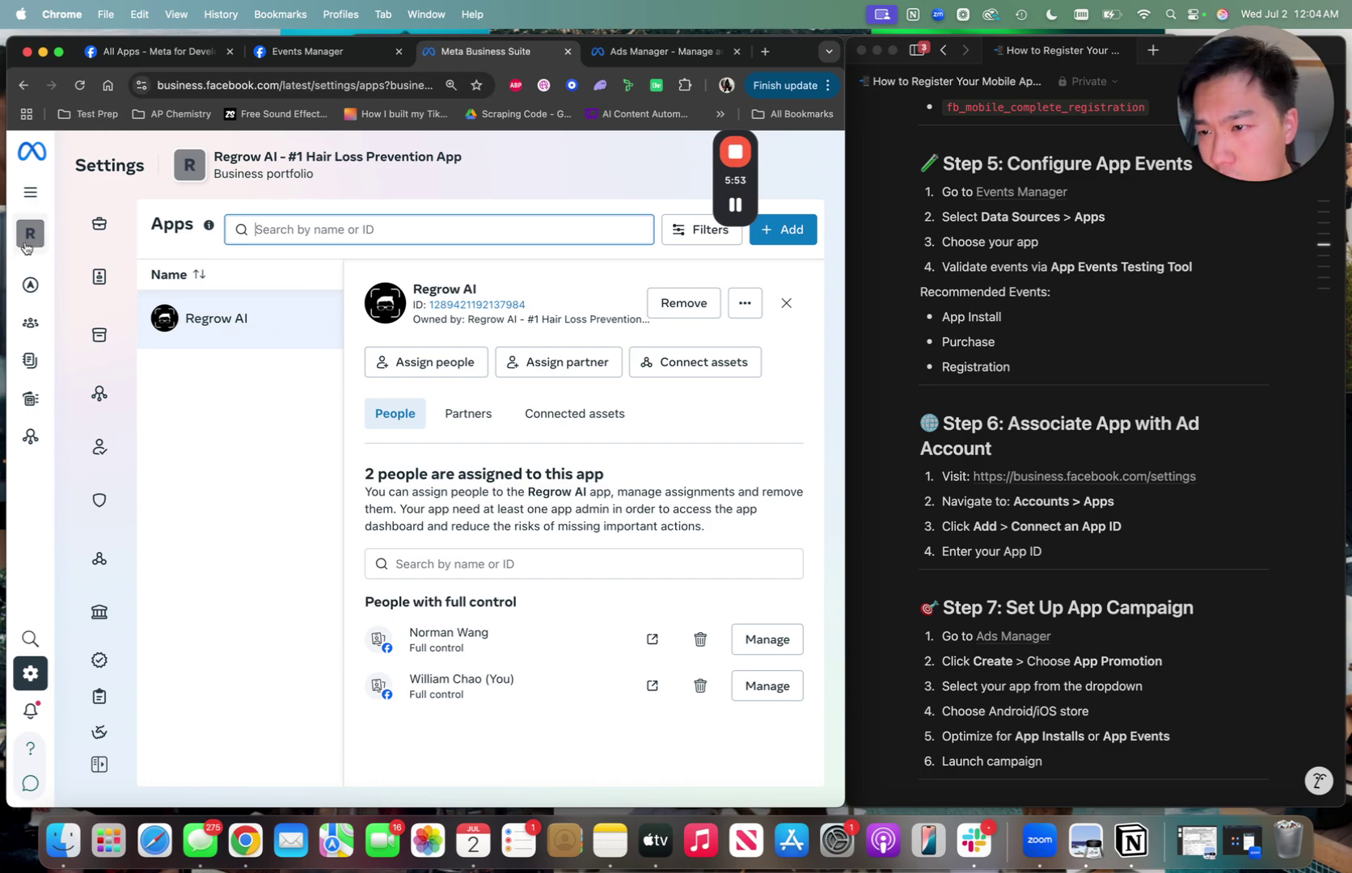
pyautogui.click(26, 243)
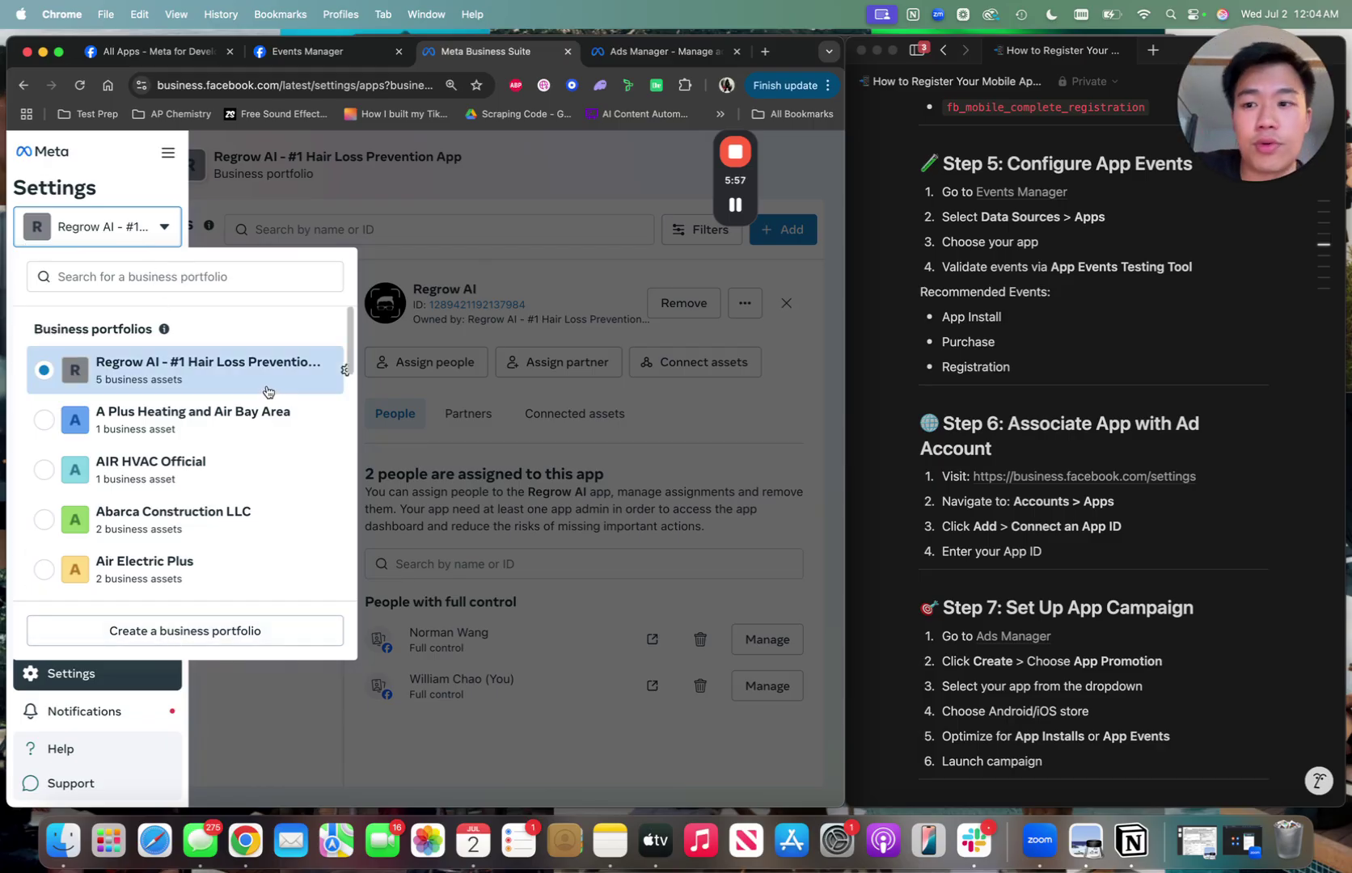
pyautogui.click(506, 204)
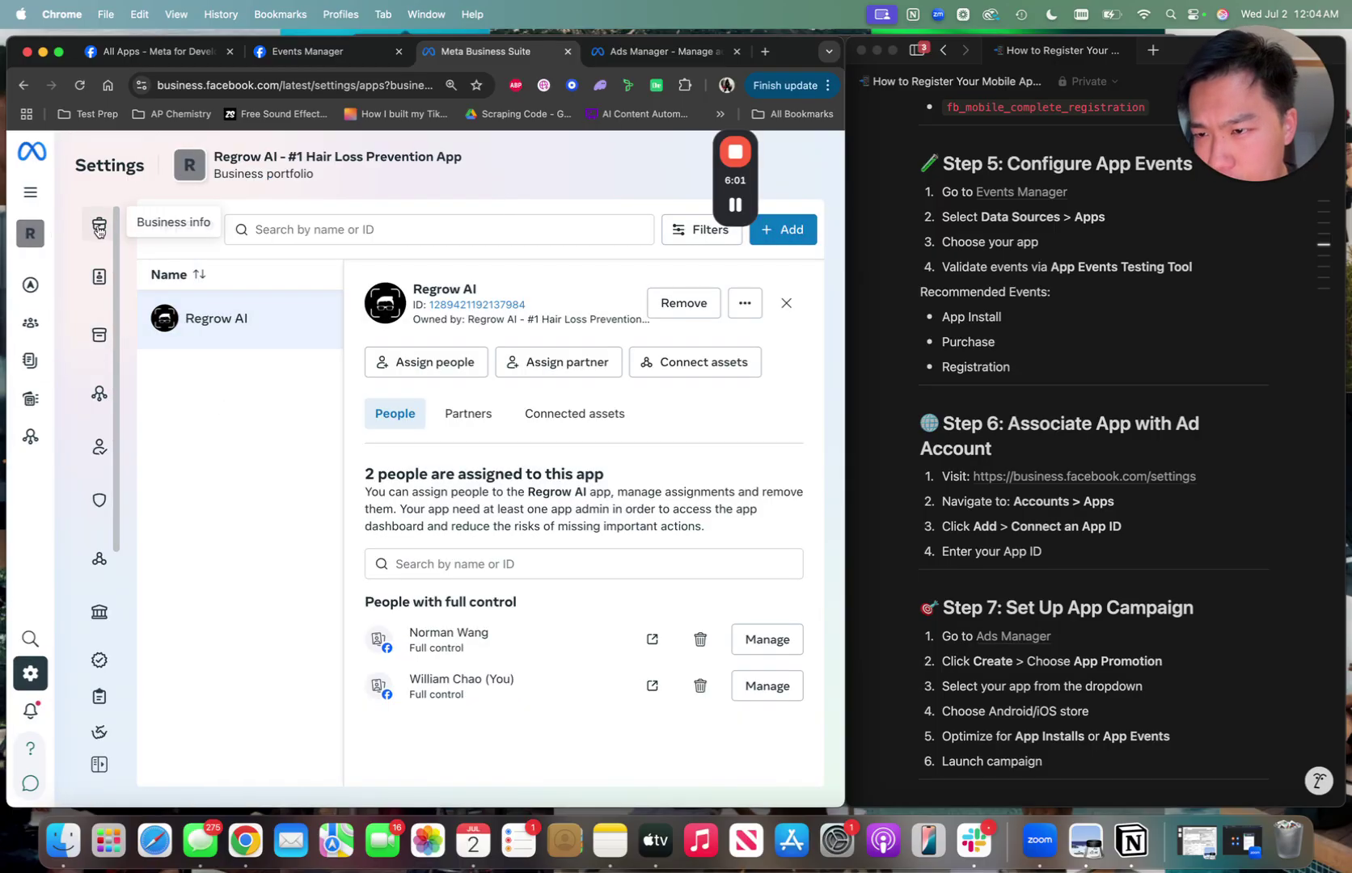
pyautogui.click(99, 229)
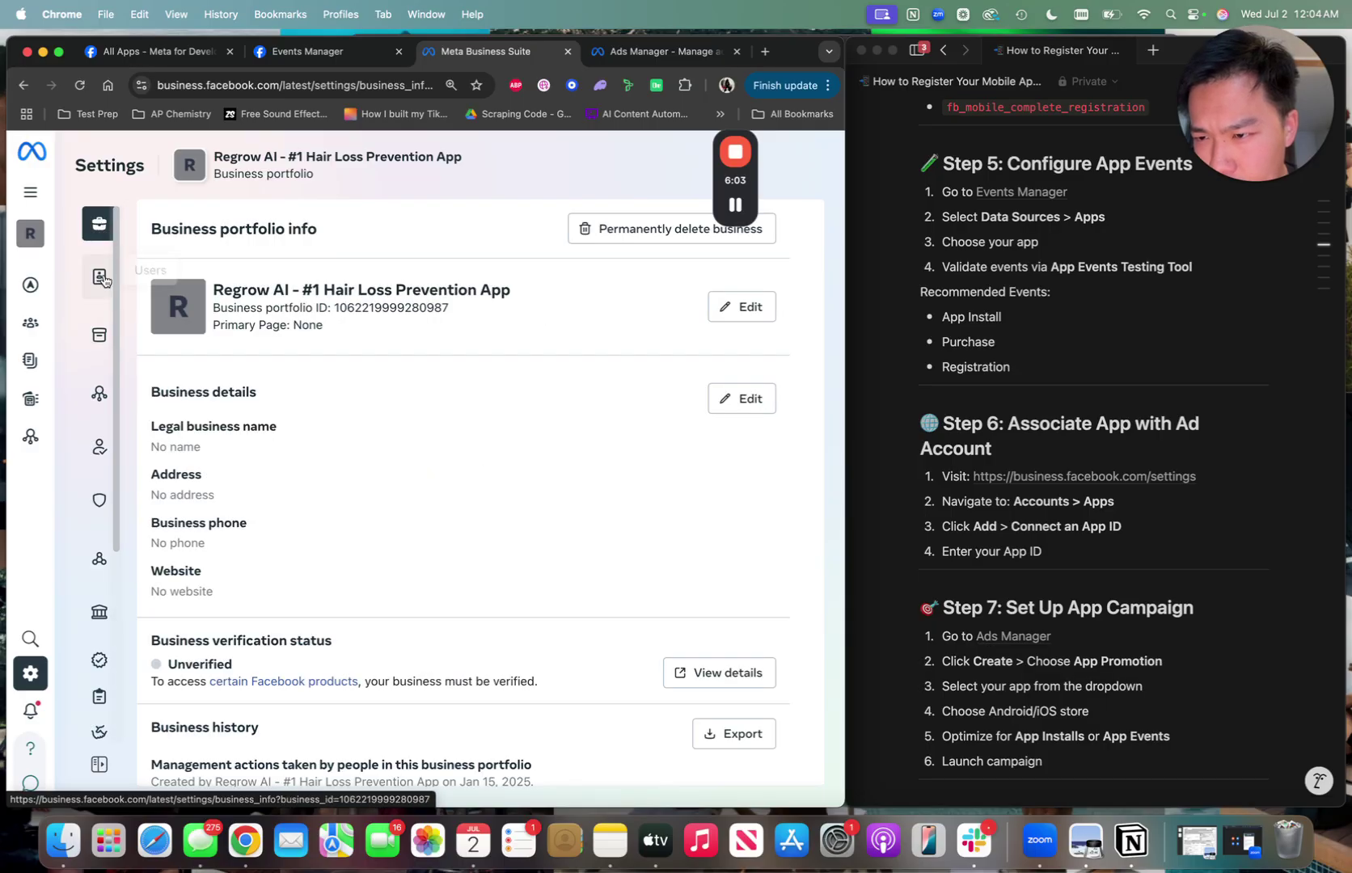
pyautogui.scroll(-7, 104, 280)
pyautogui.scroll(4, 101, 276)
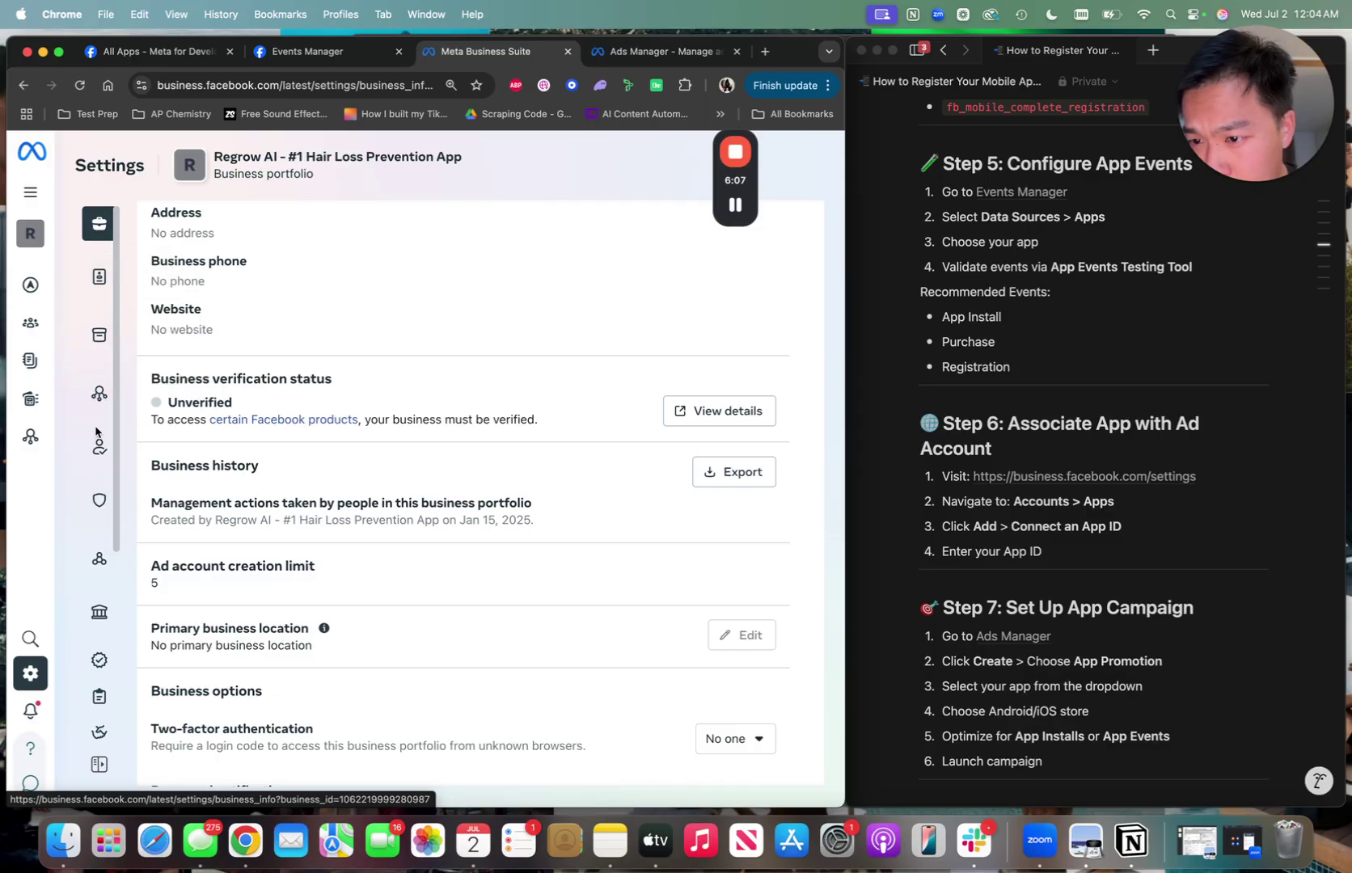
# Open Accounts > Apps and review Regrow AI's two people with full control.
pyautogui.moveTo(99, 393)
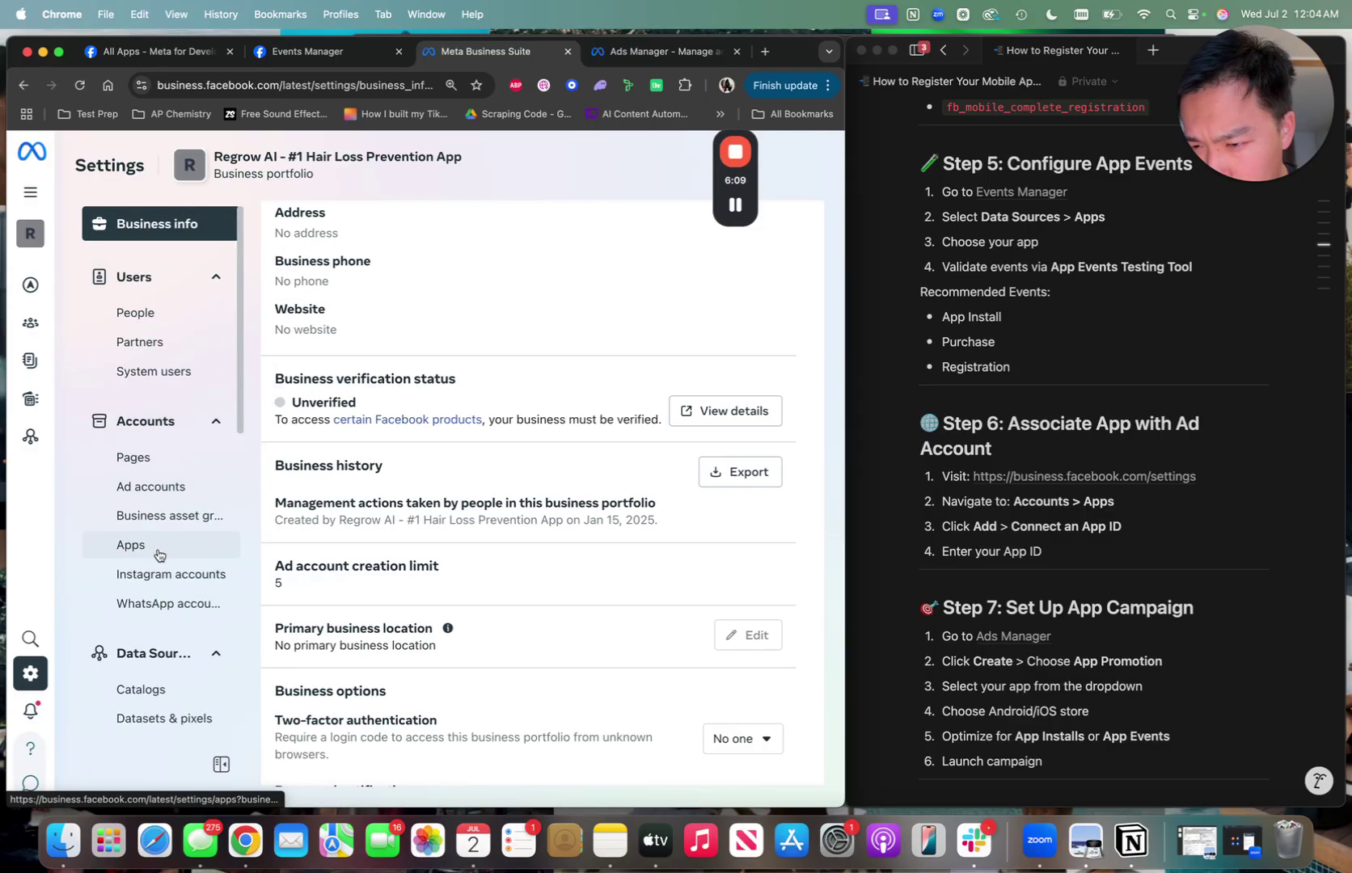
pyautogui.click(157, 558)
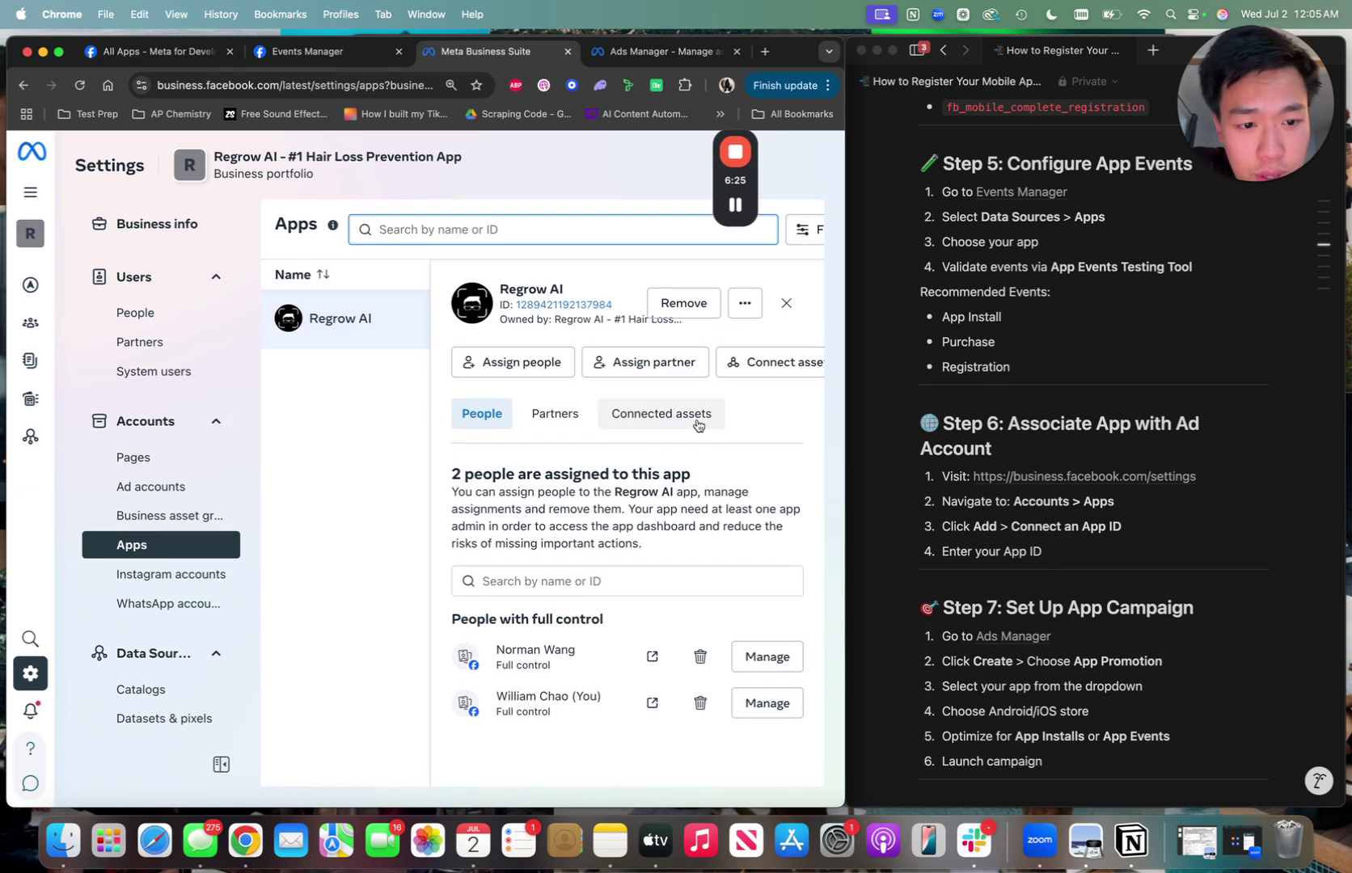
pyautogui.scroll(-4, 1129, 565)
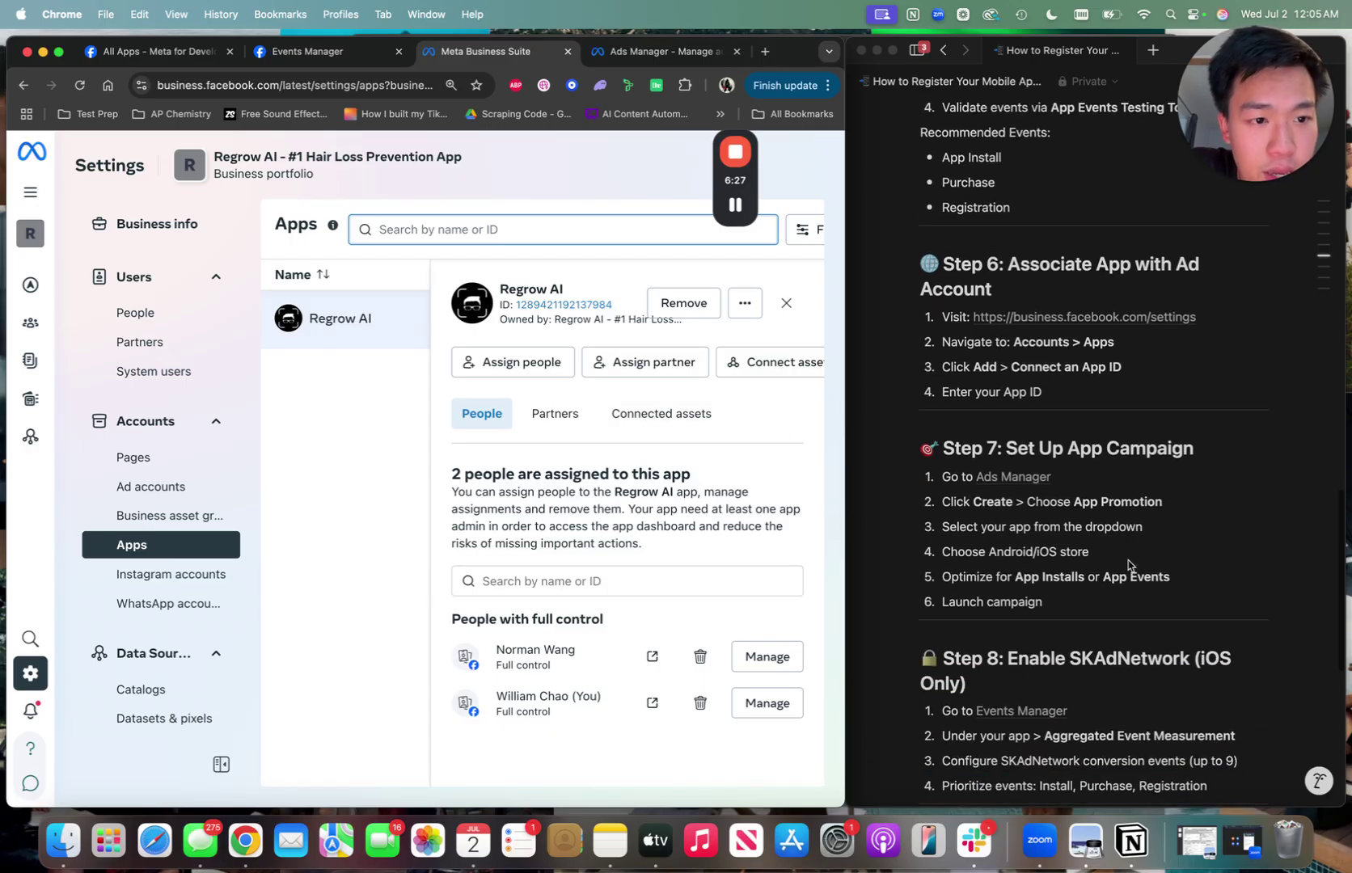
pyautogui.scroll(-1, 1082, 486)
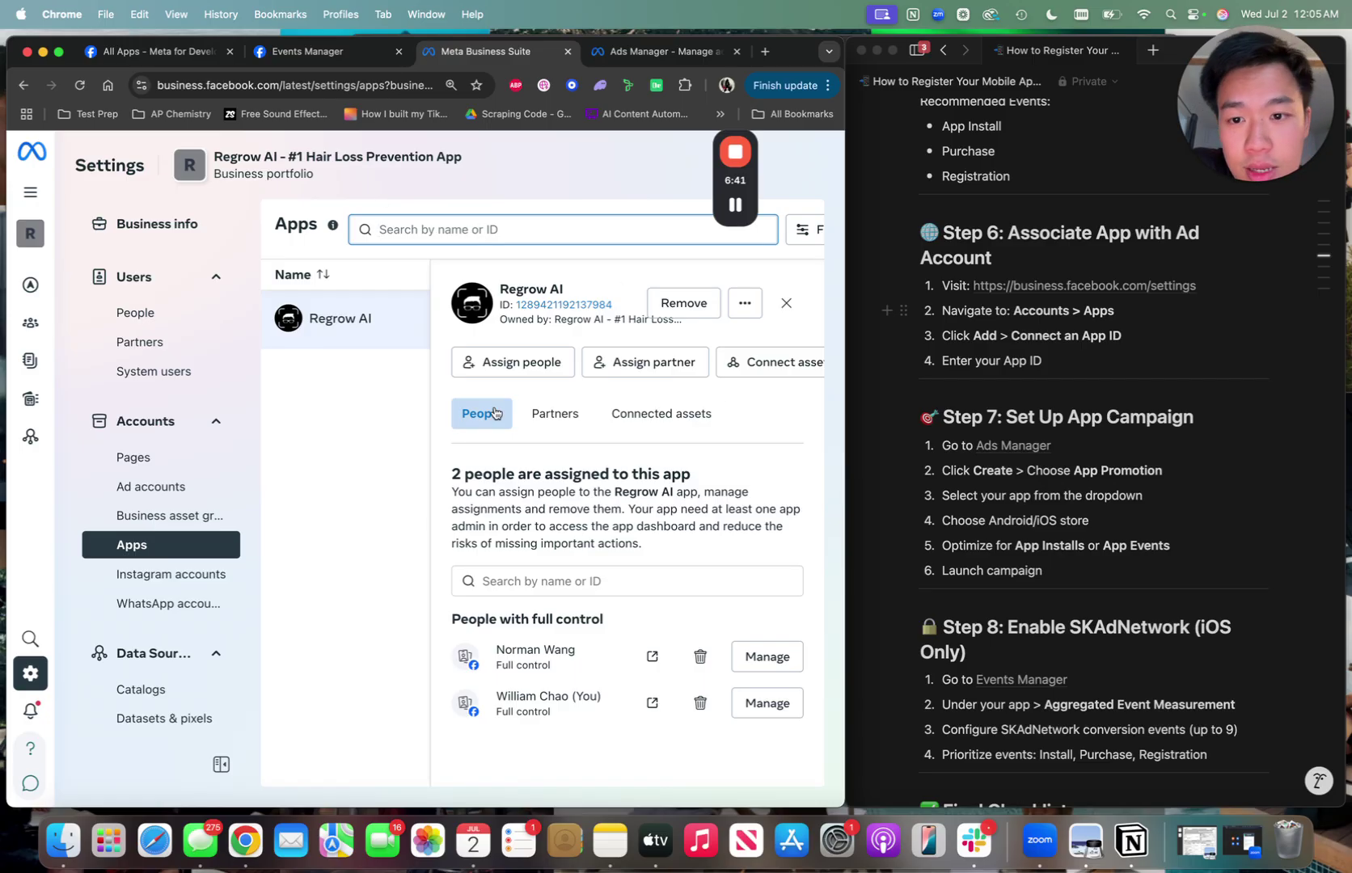
pyautogui.scroll(-1, 526, 488)
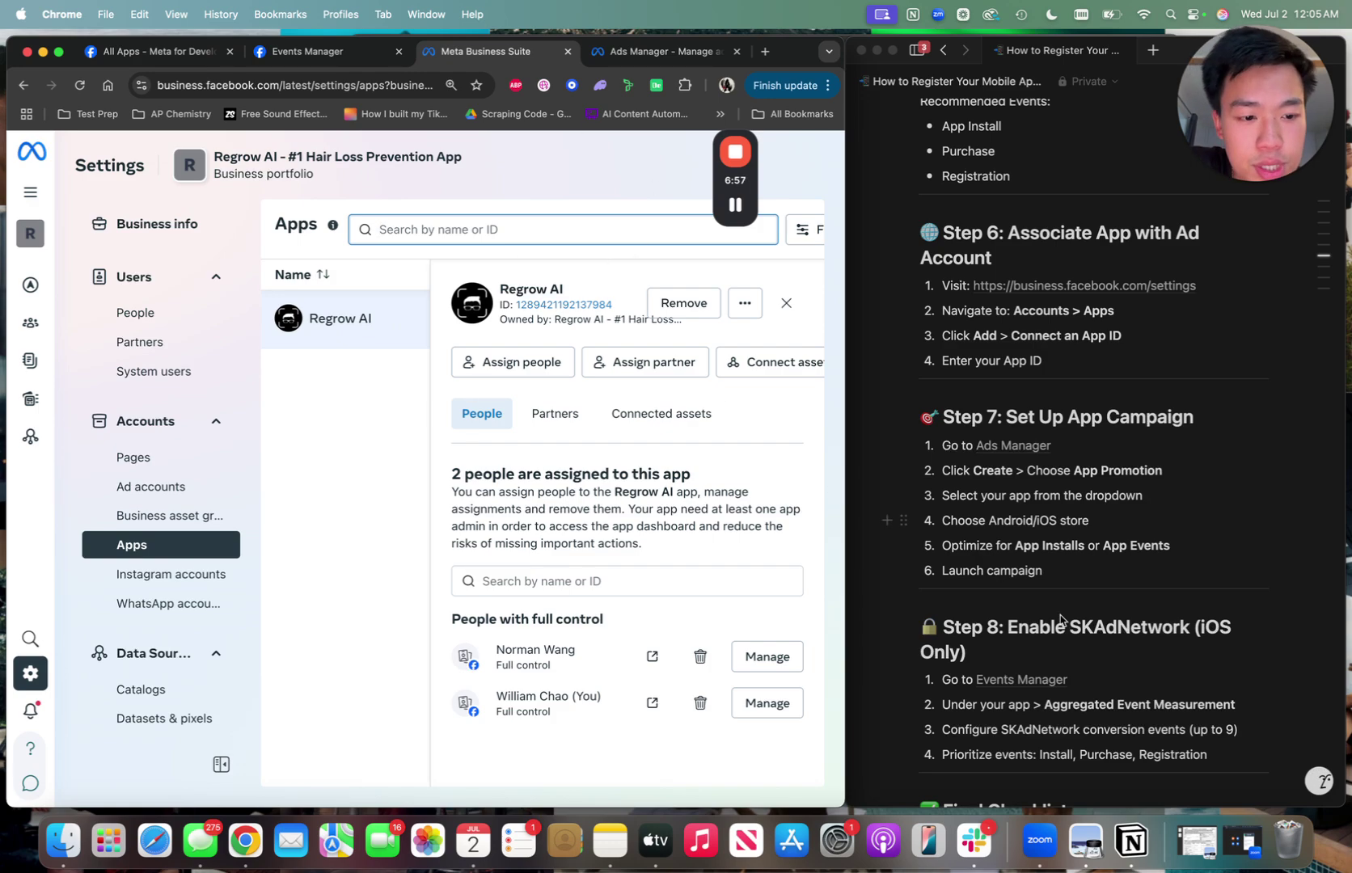
pyautogui.scroll(-5, 1056, 646)
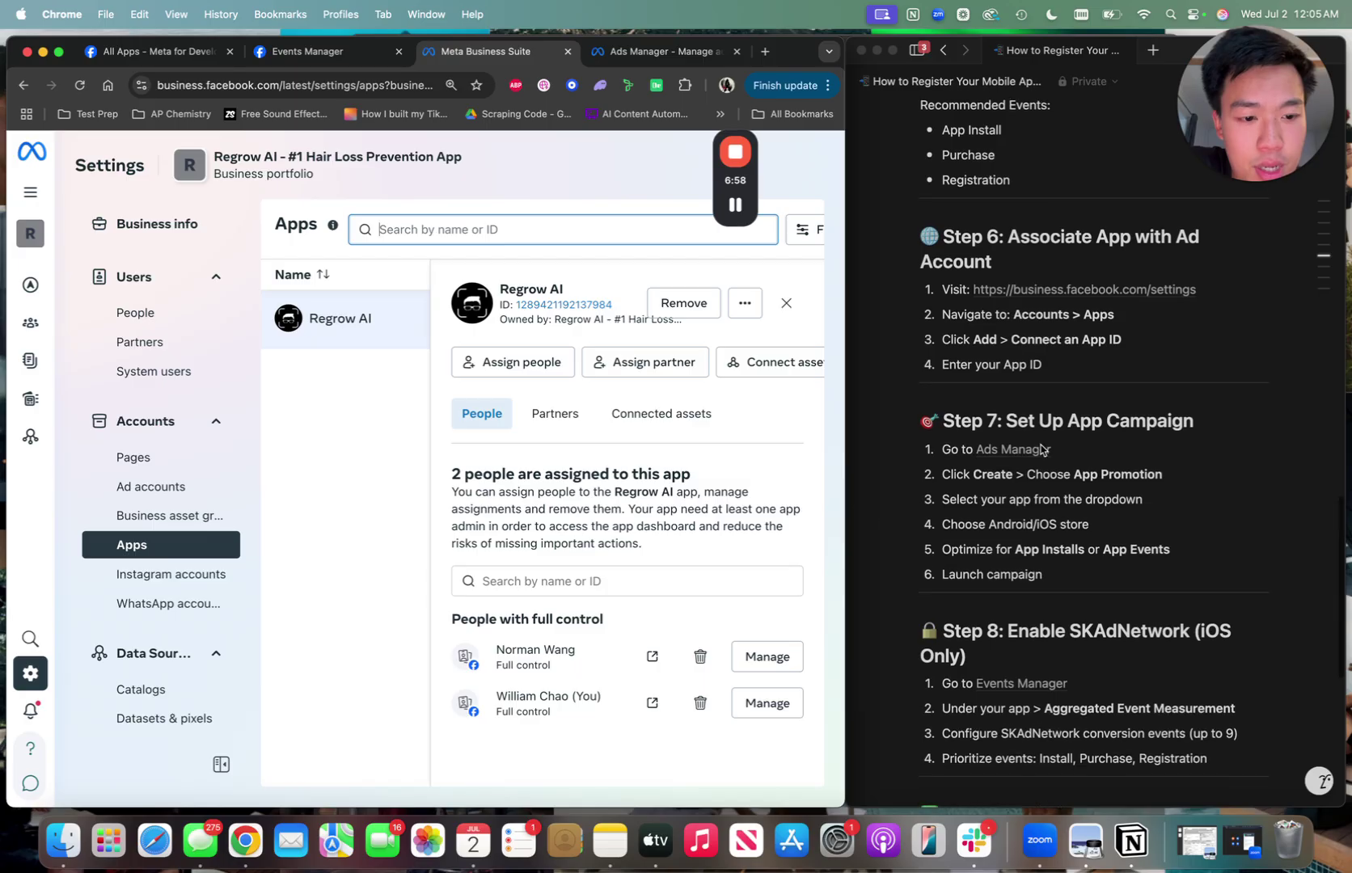
# Back in Ads Manager, inspect the campaigns' Results attribution and show the table full screen.
pyautogui.click(649, 51)
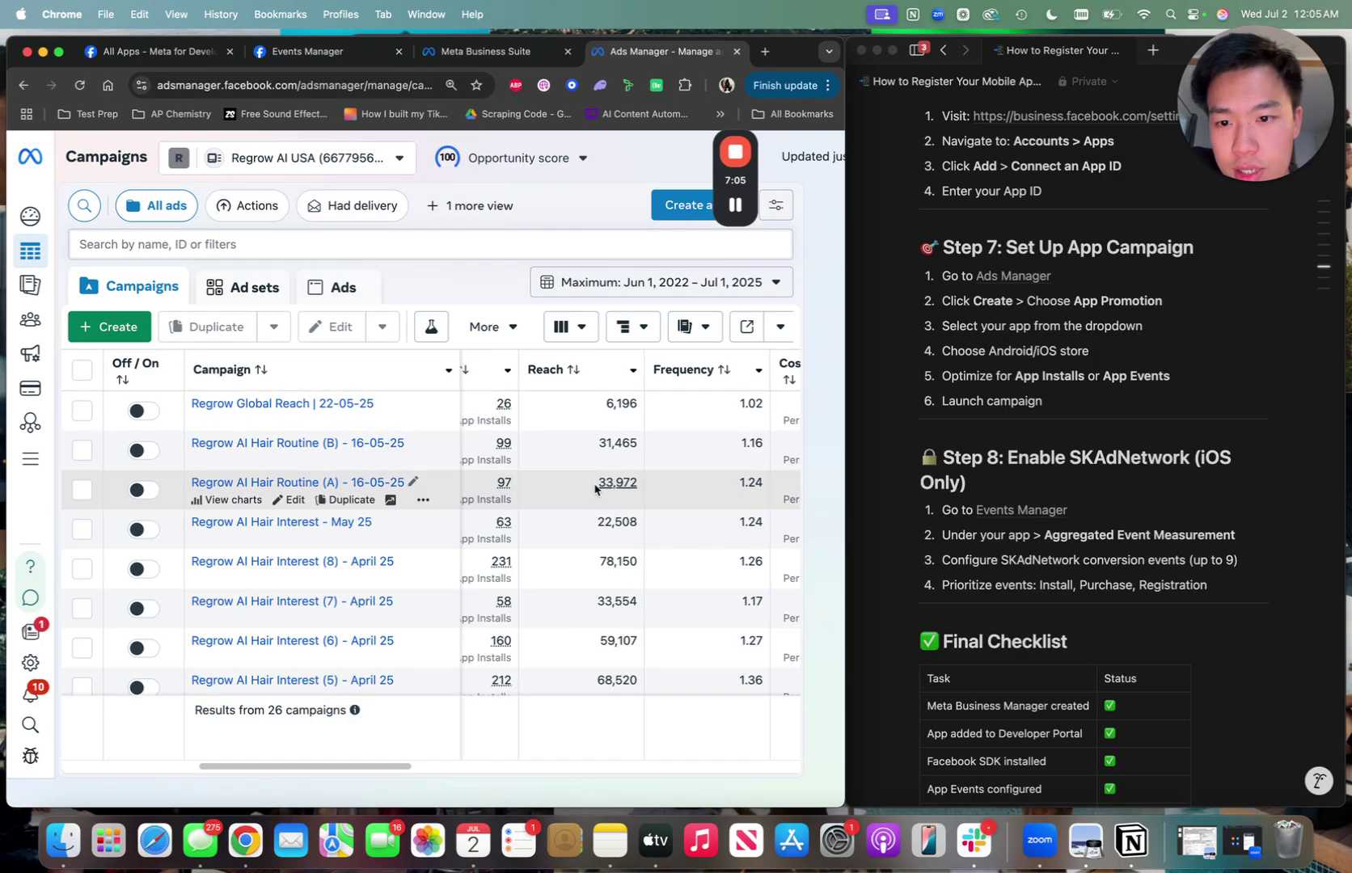
pyautogui.hscroll(-2, 595, 489)
pyautogui.hscroll(-1, 603, 486)
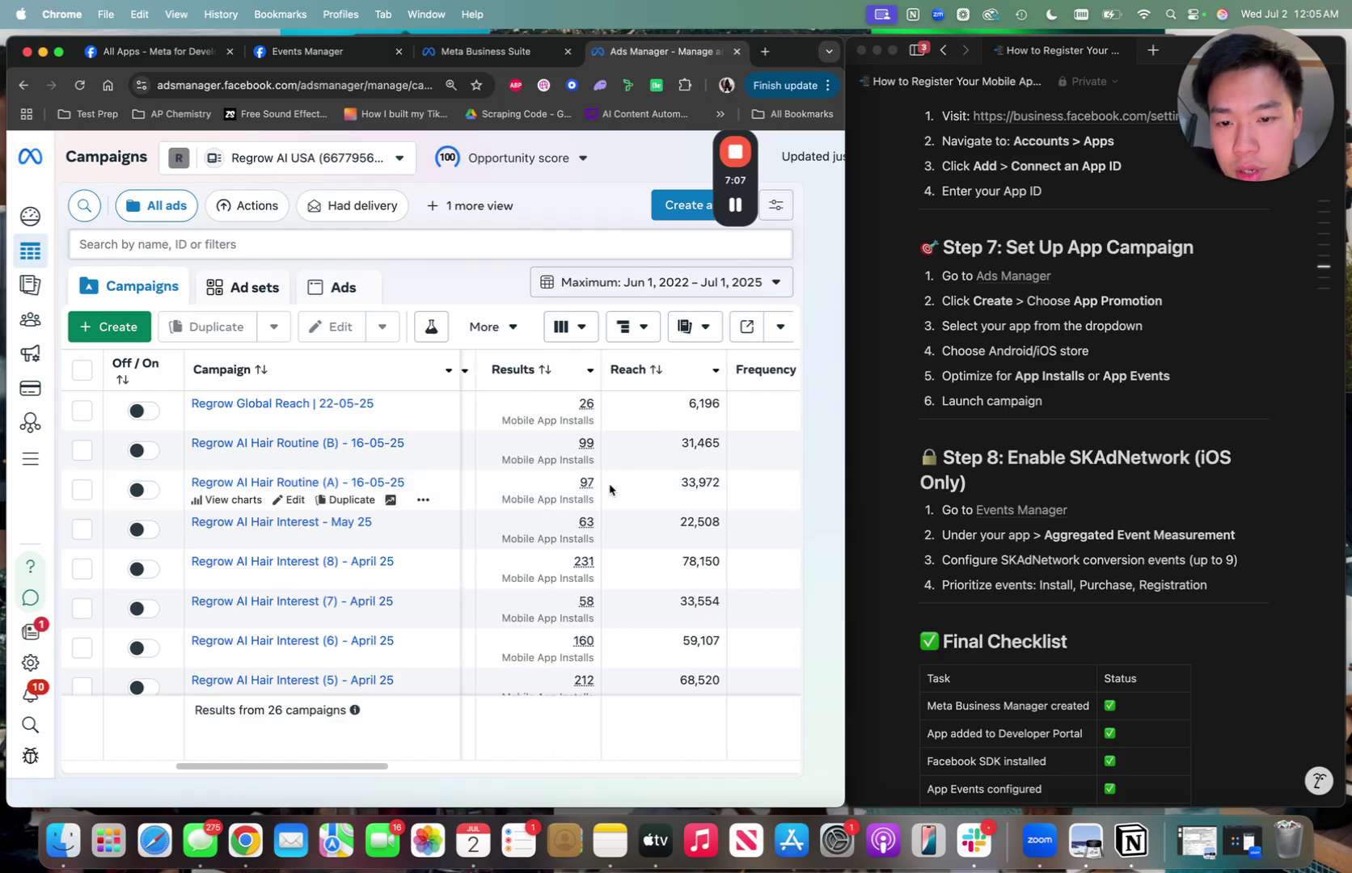
pyautogui.moveTo(592, 409)
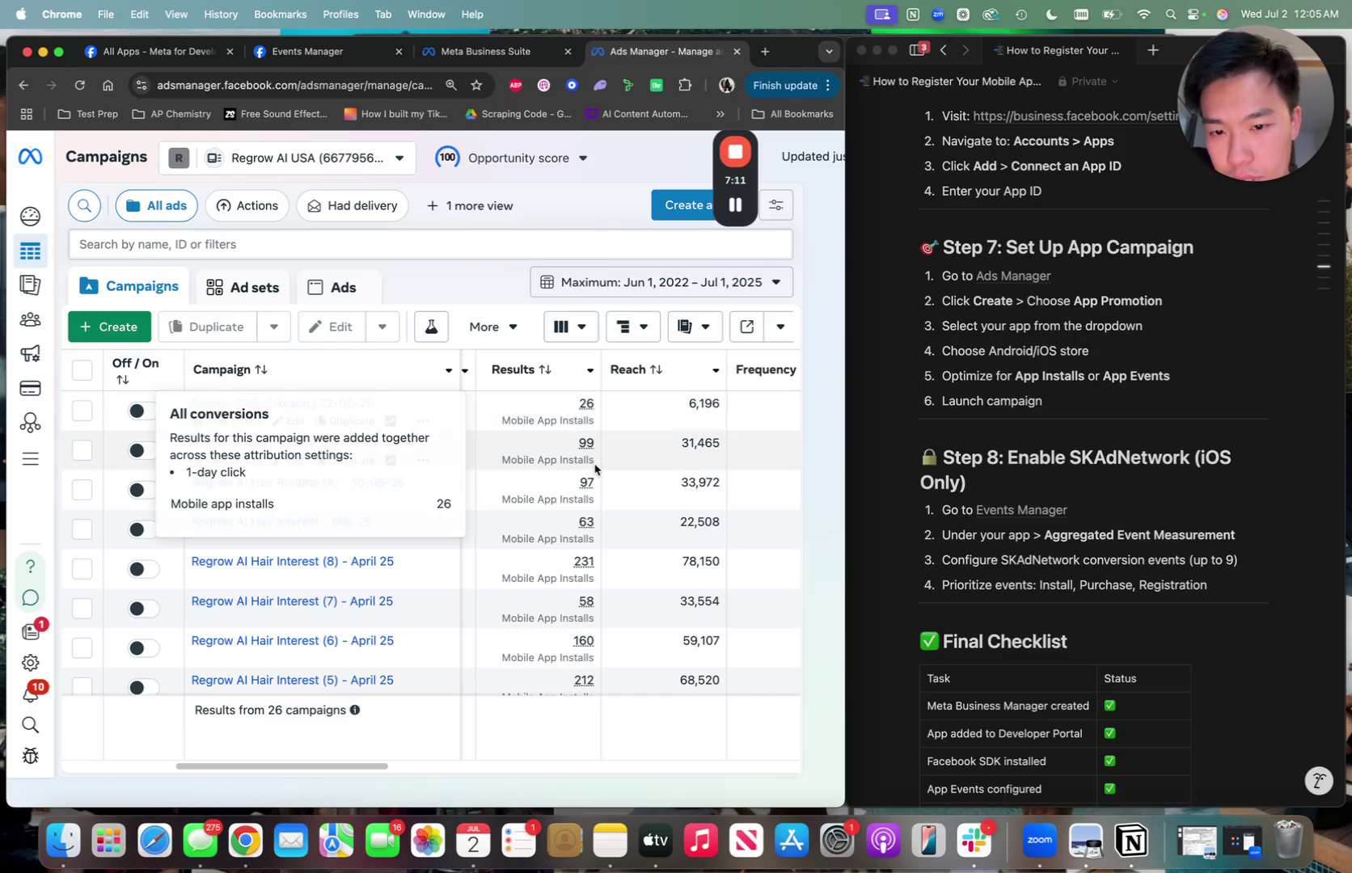
pyautogui.moveTo(591, 454)
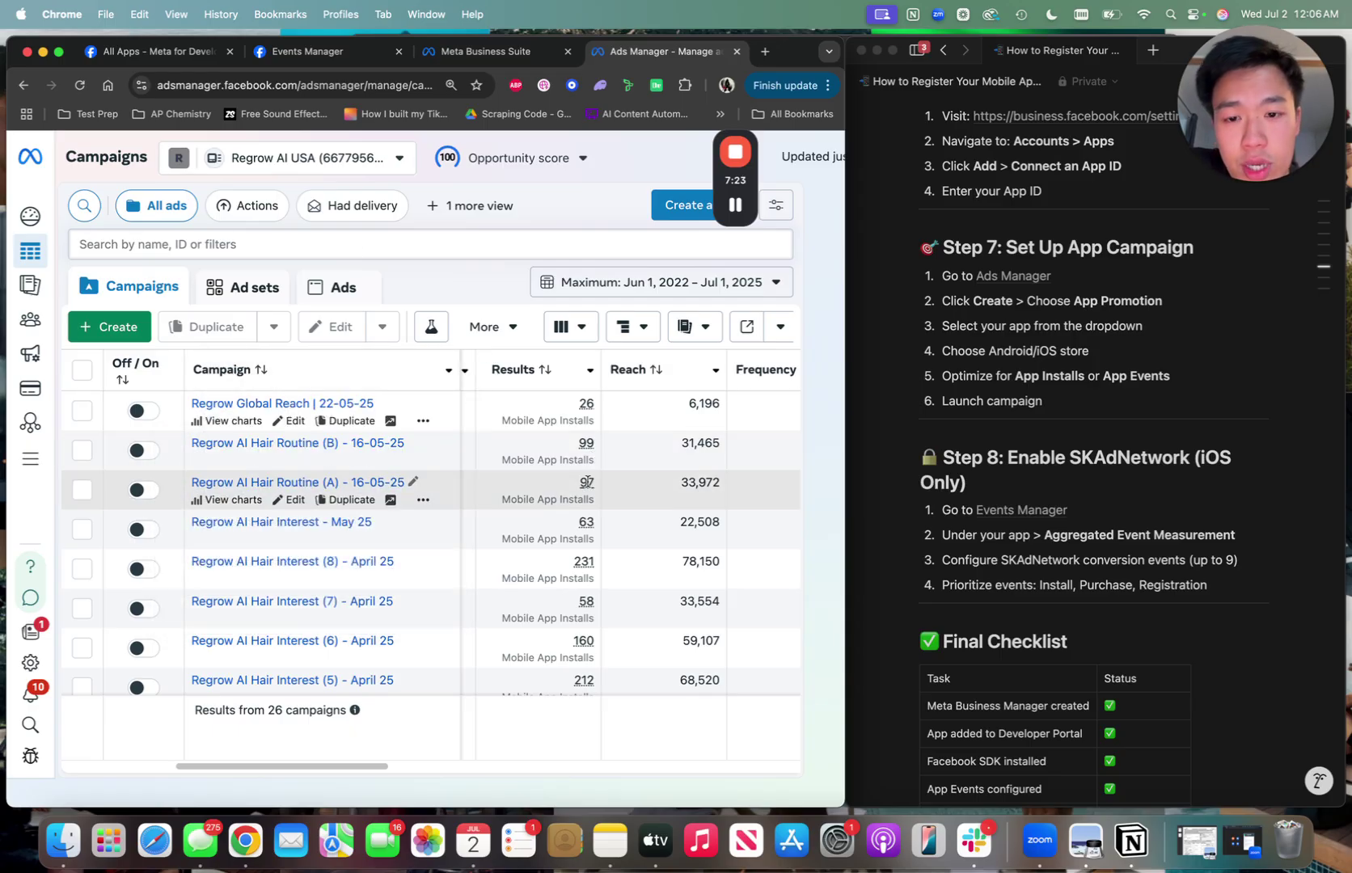
pyautogui.moveTo(587, 635)
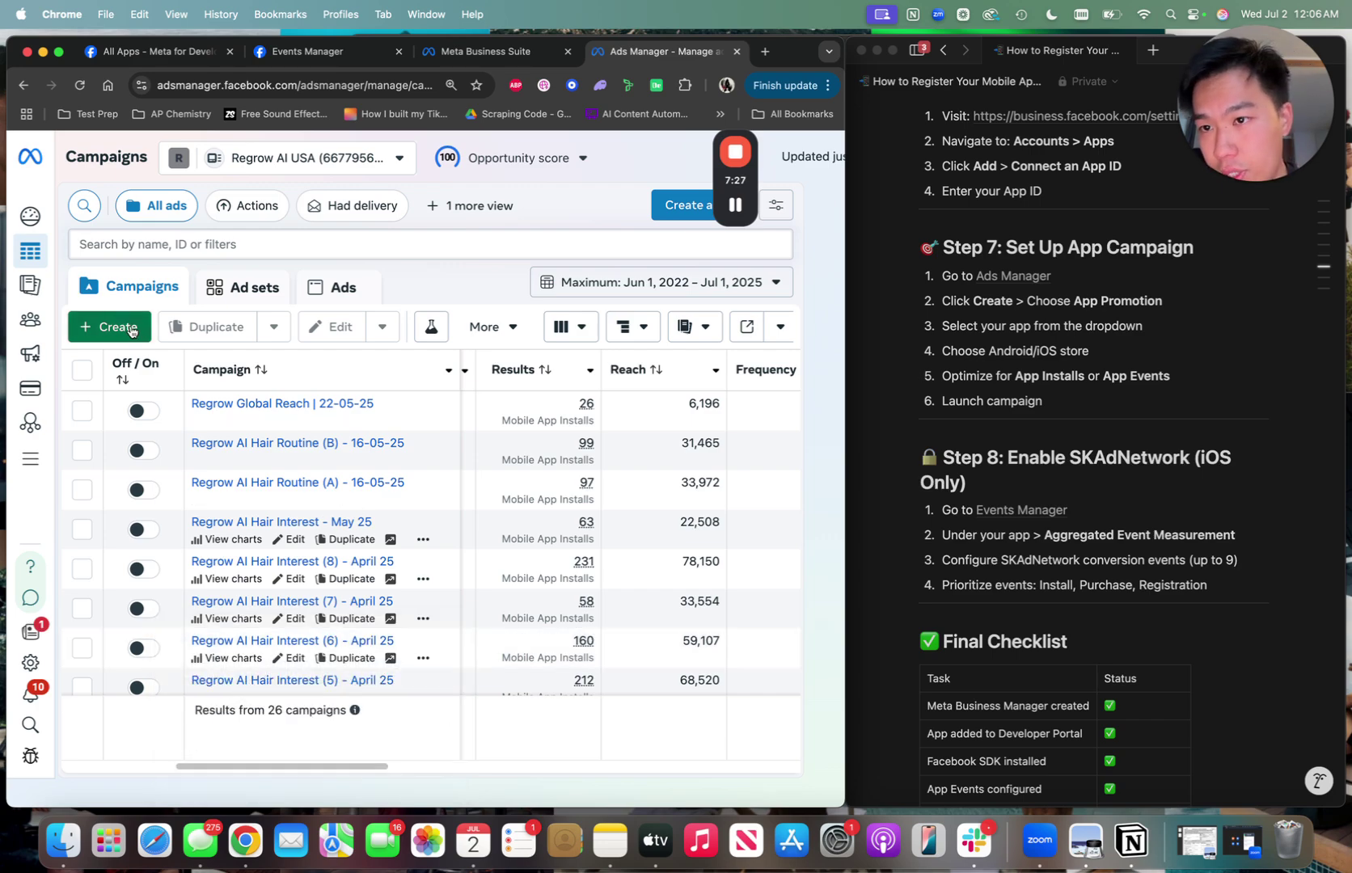
pyautogui.click(58, 54)
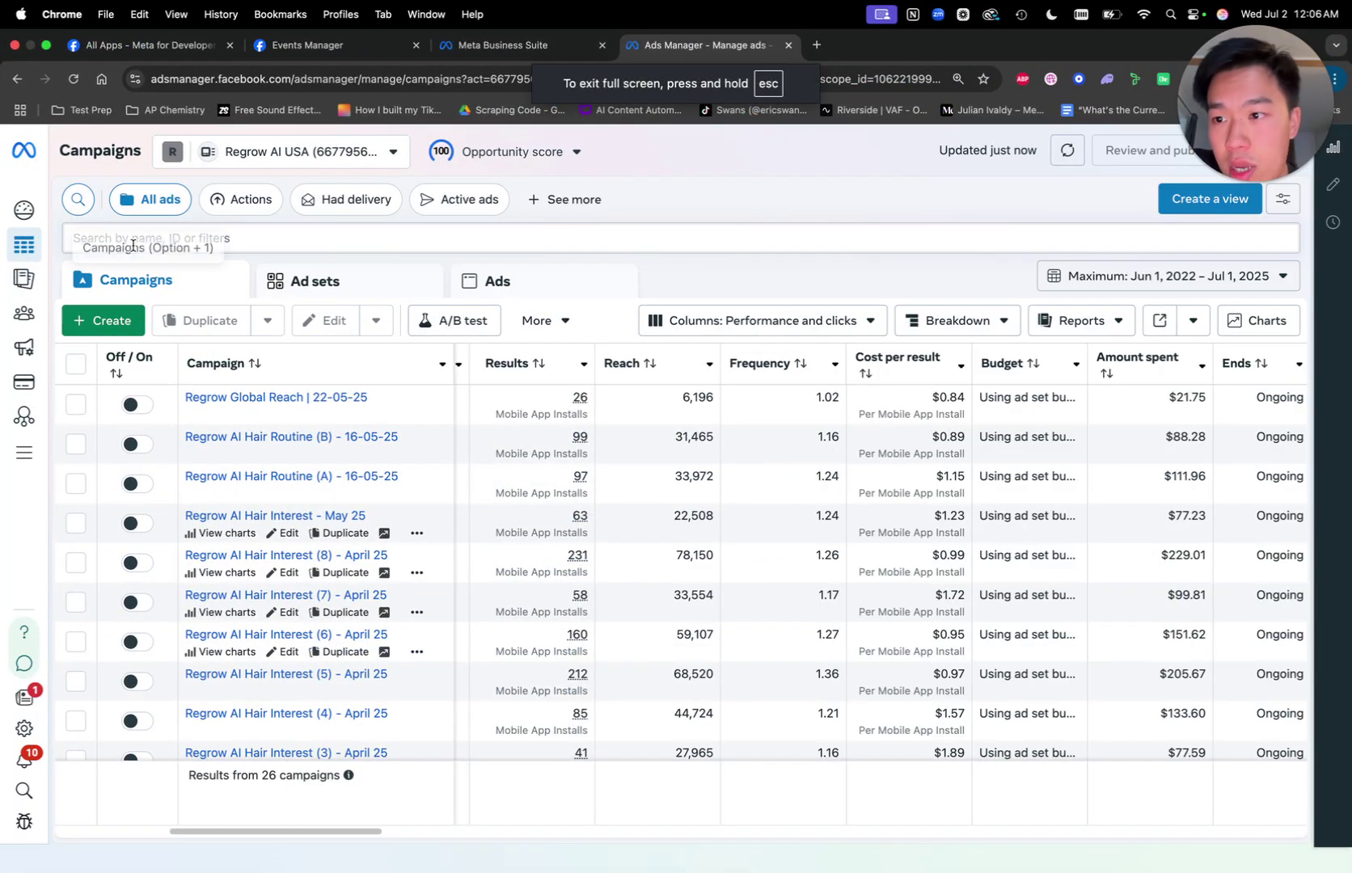
# Create a new campaign with the App promotion objective.
pyautogui.click(124, 320)
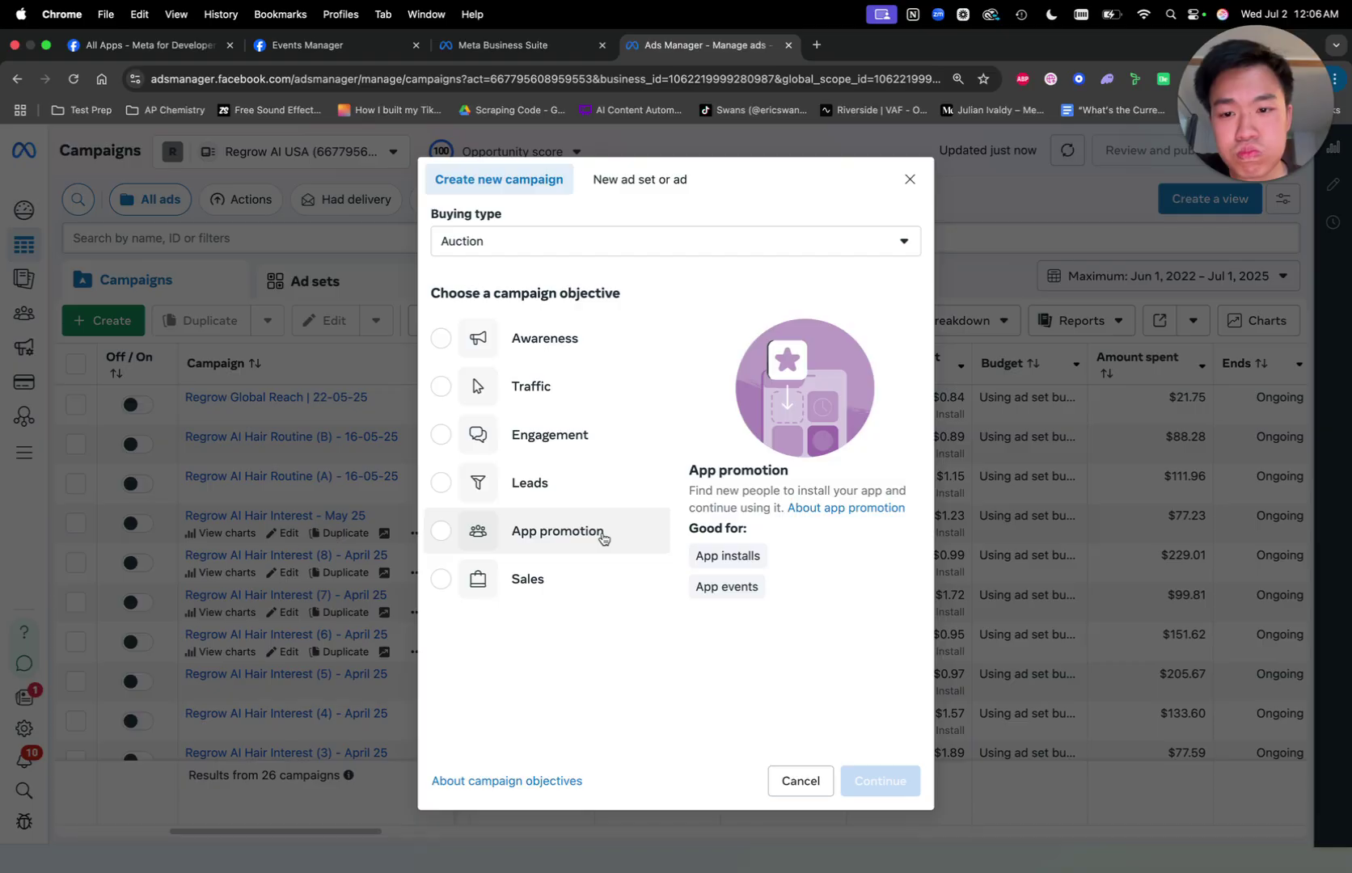
pyautogui.click(602, 538)
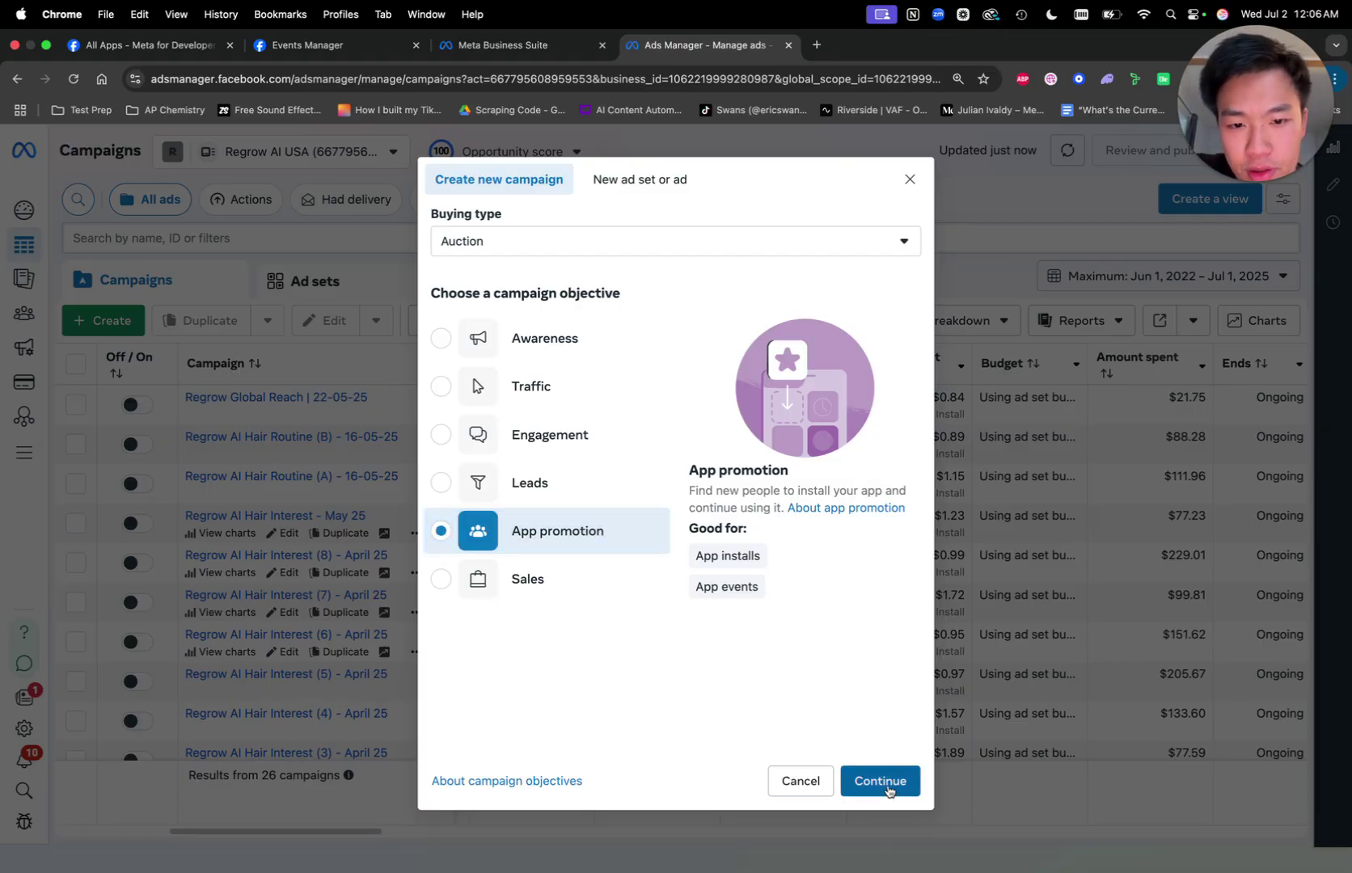
pyautogui.click(882, 781)
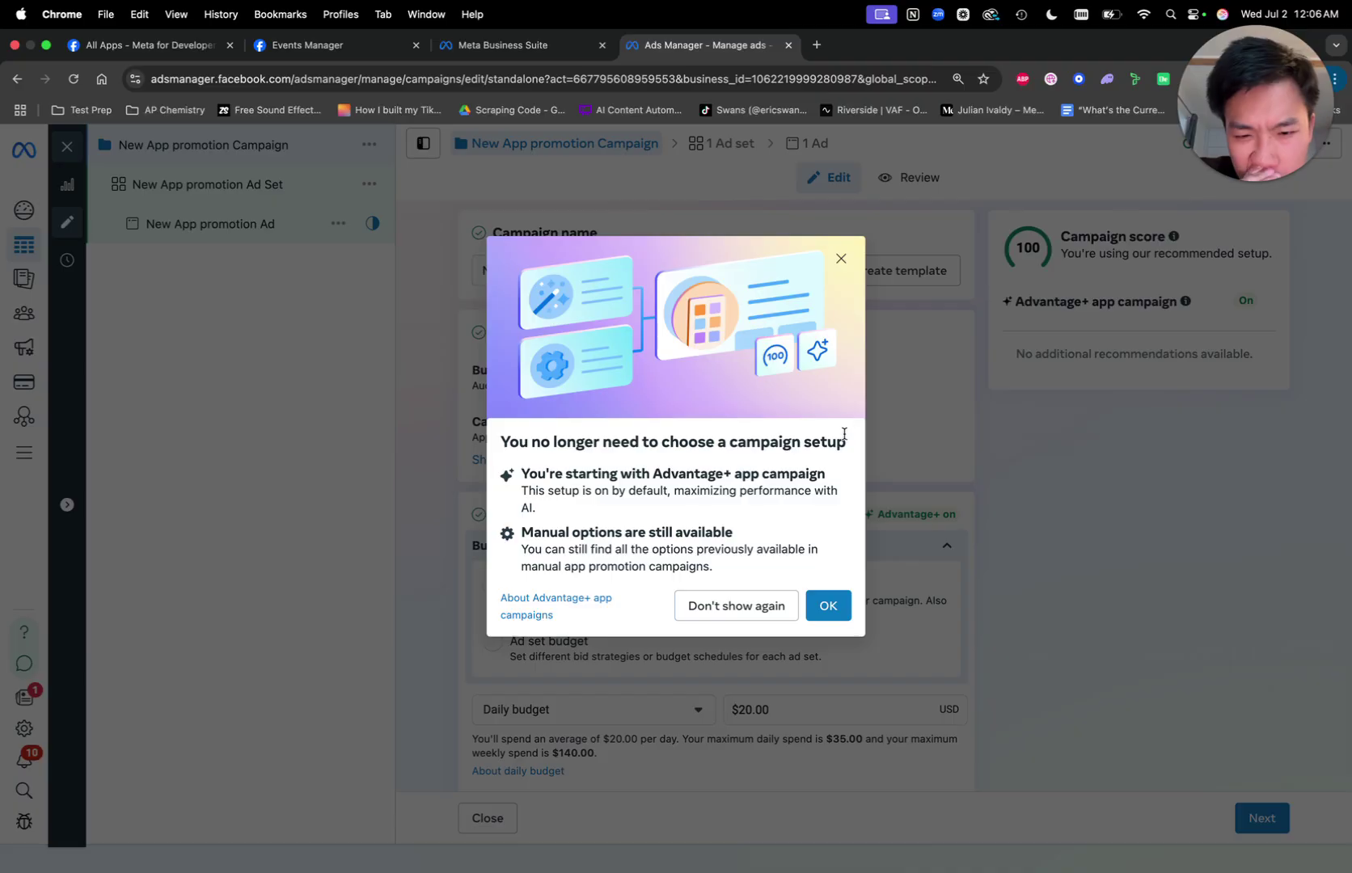
pyautogui.click(841, 258)
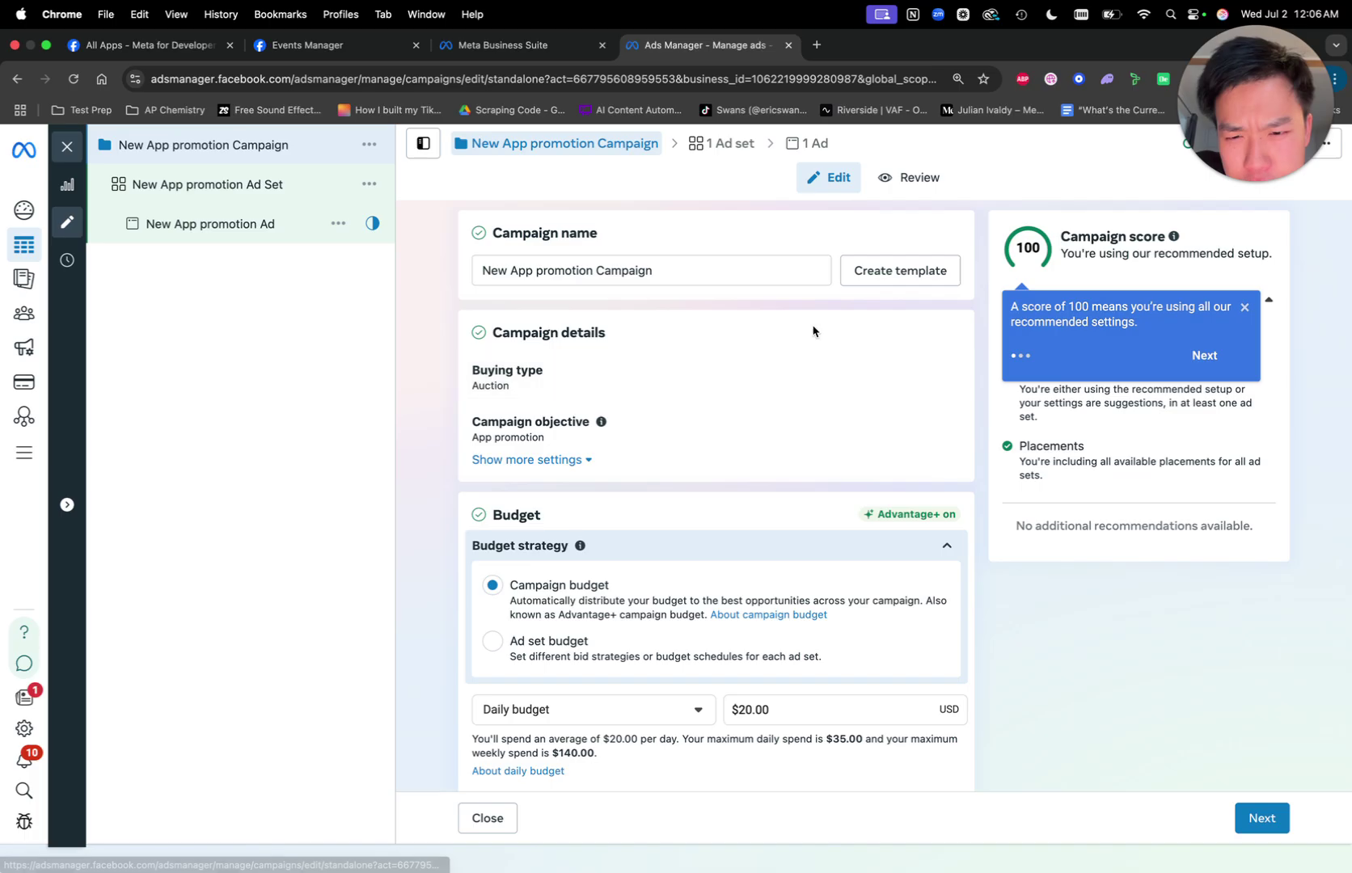
# Switch the campaign to ad set budgets and turn the iOS 14+ campaign option on.
pyautogui.scroll(-5, 724, 511)
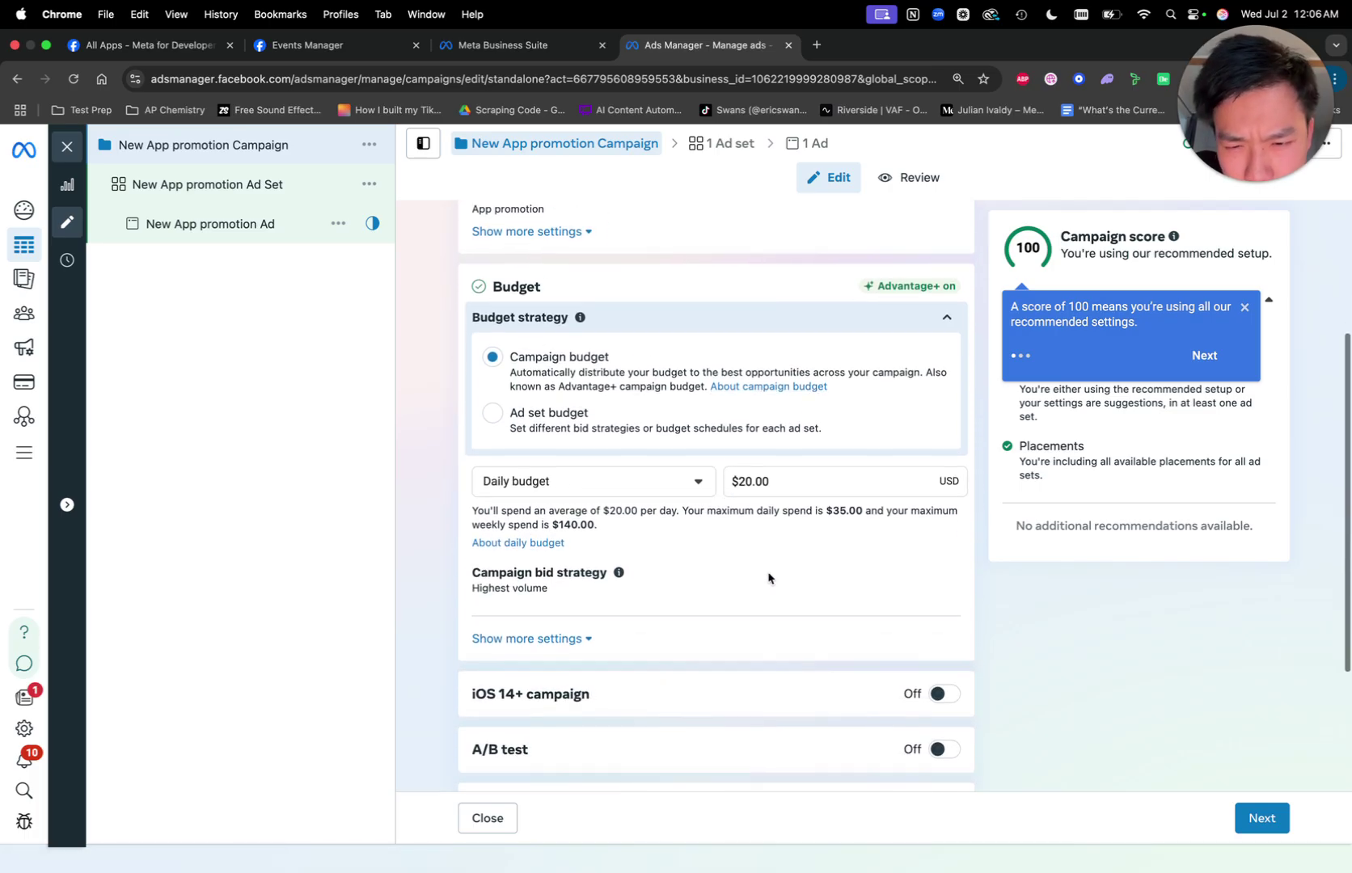
pyautogui.click(581, 356)
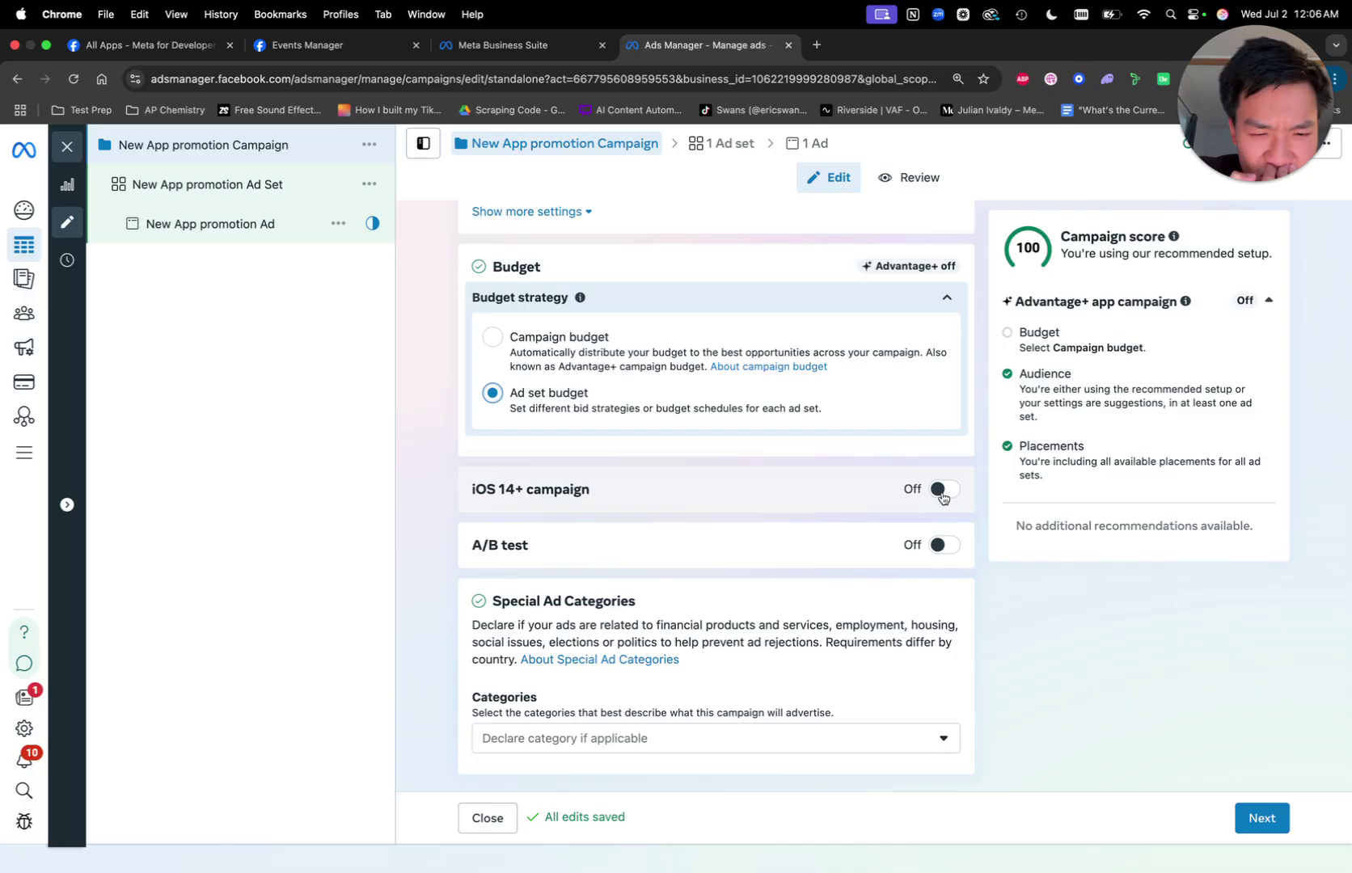
pyautogui.moveTo(950, 497)
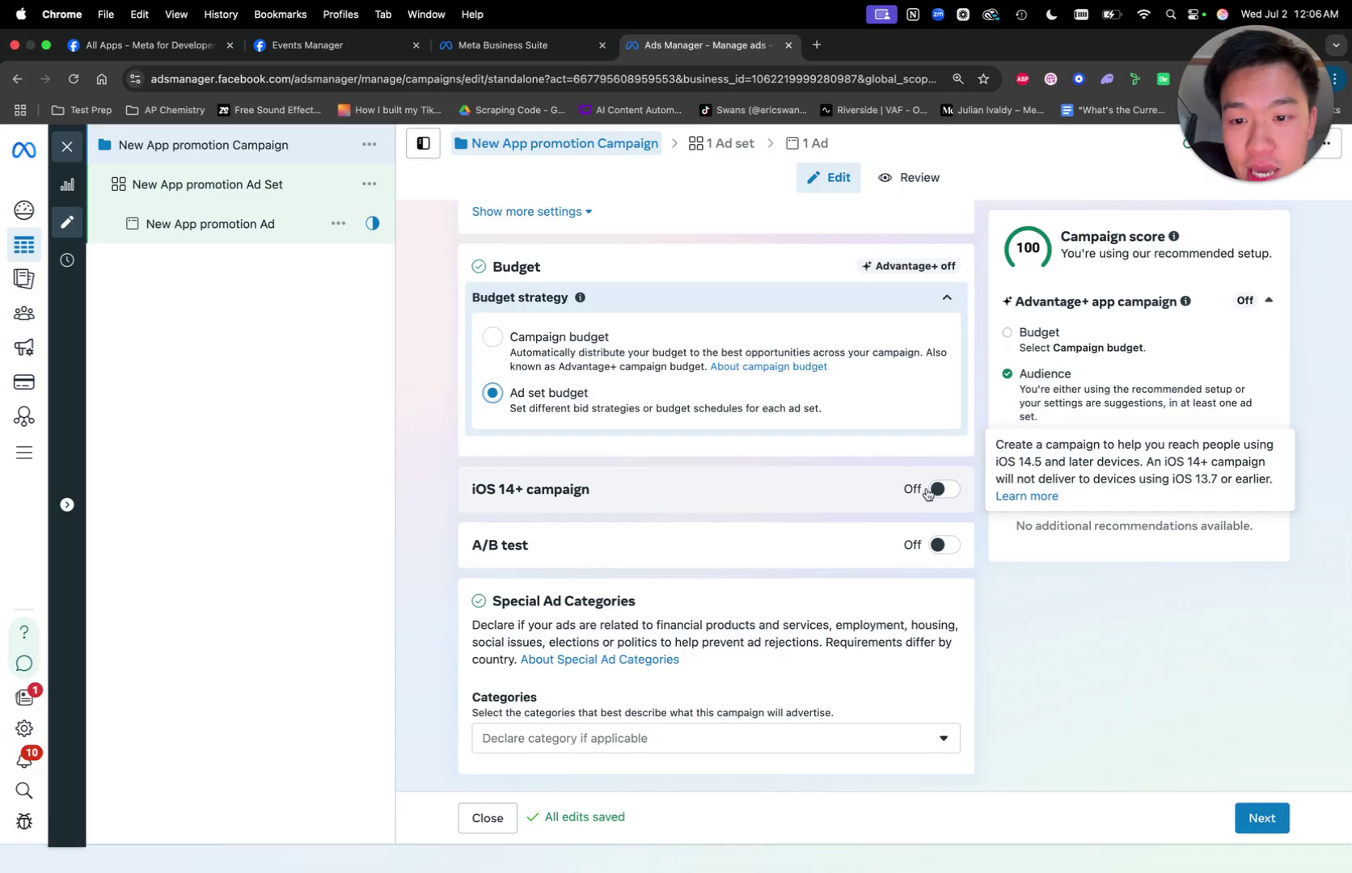
pyautogui.click(941, 491)
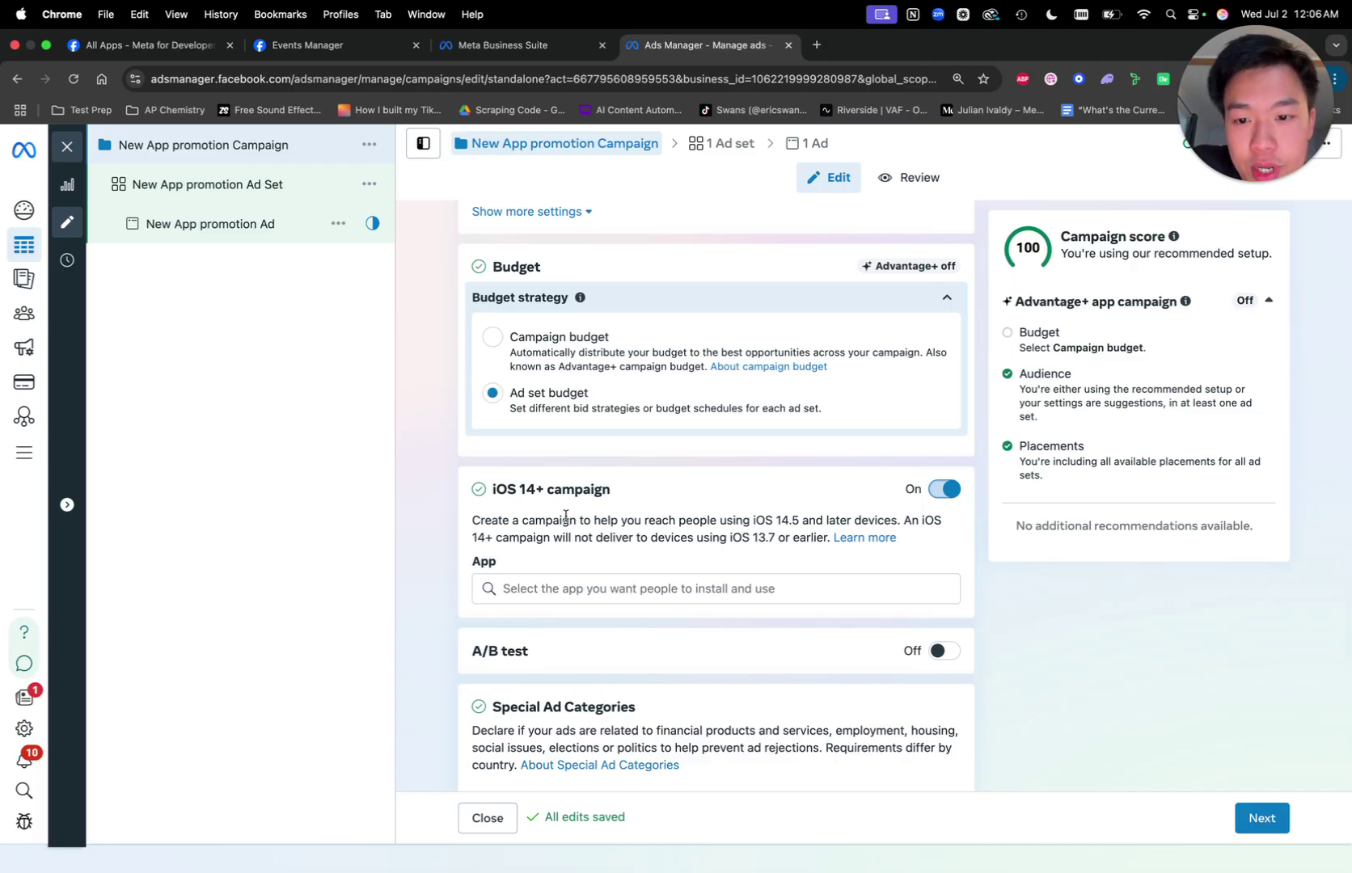
pyautogui.scroll(-2, 712, 571)
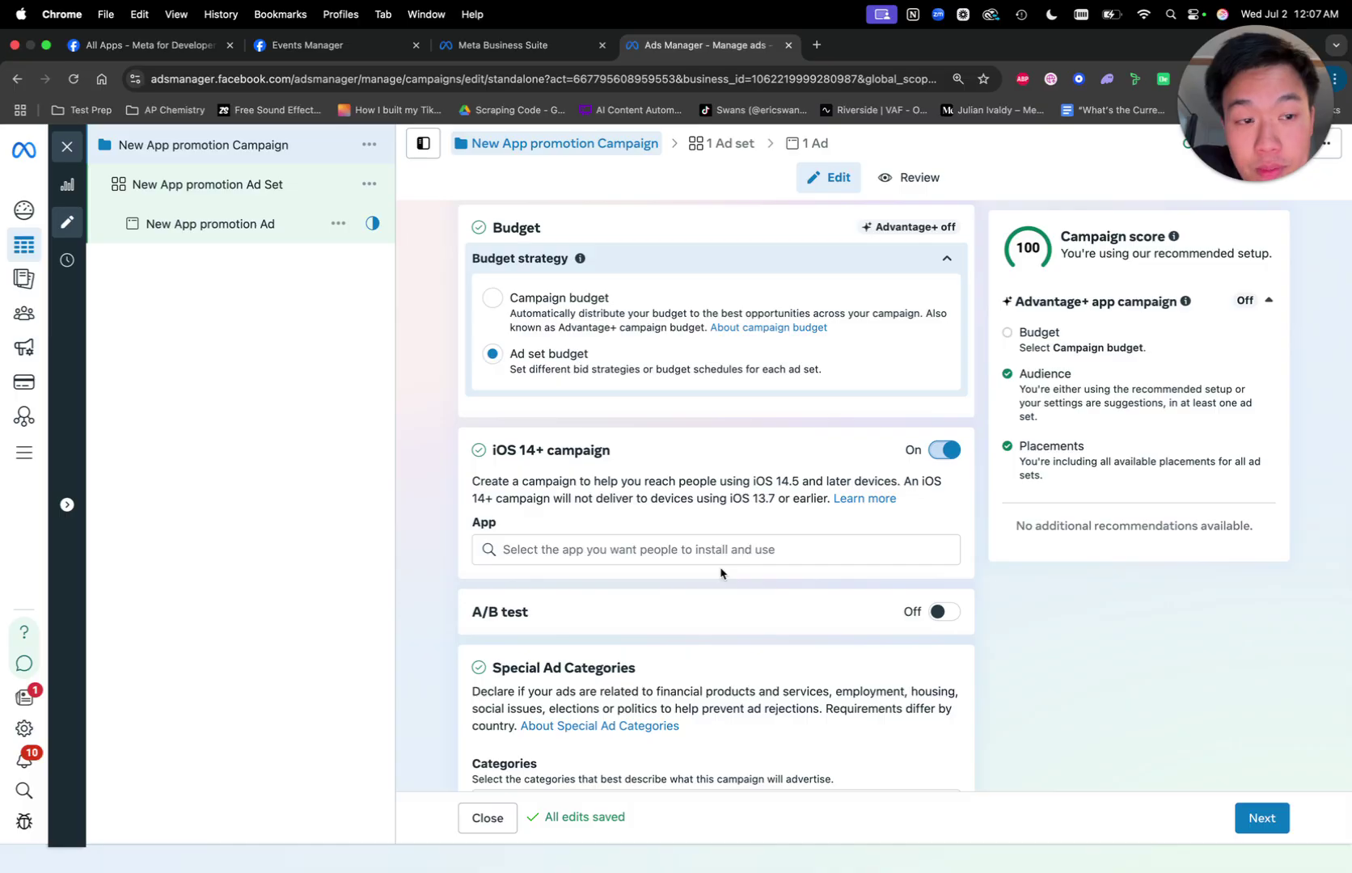
pyautogui.scroll(-1, 721, 574)
pyautogui.scroll(4, 722, 573)
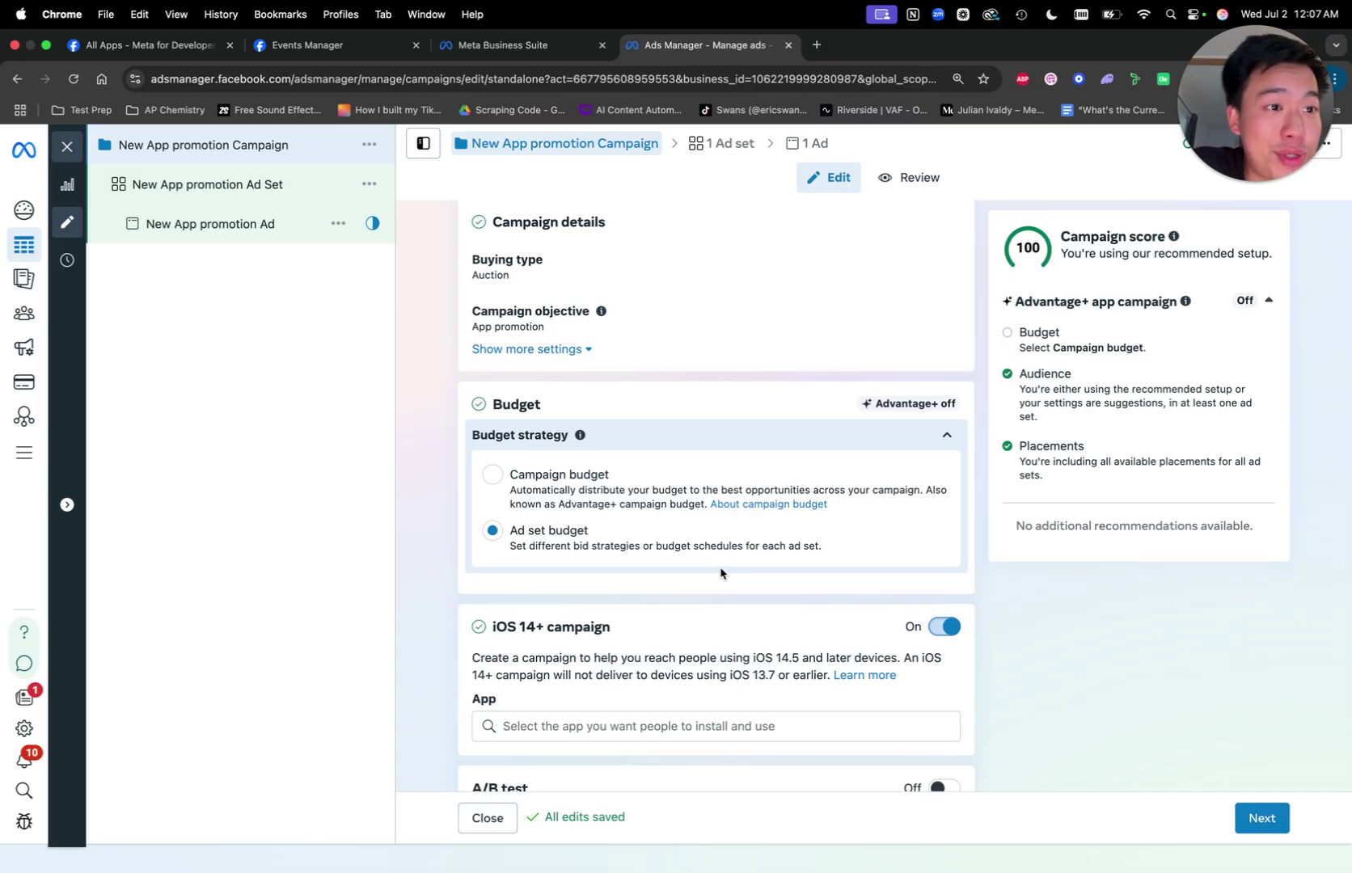
pyautogui.scroll(-4, 720, 599)
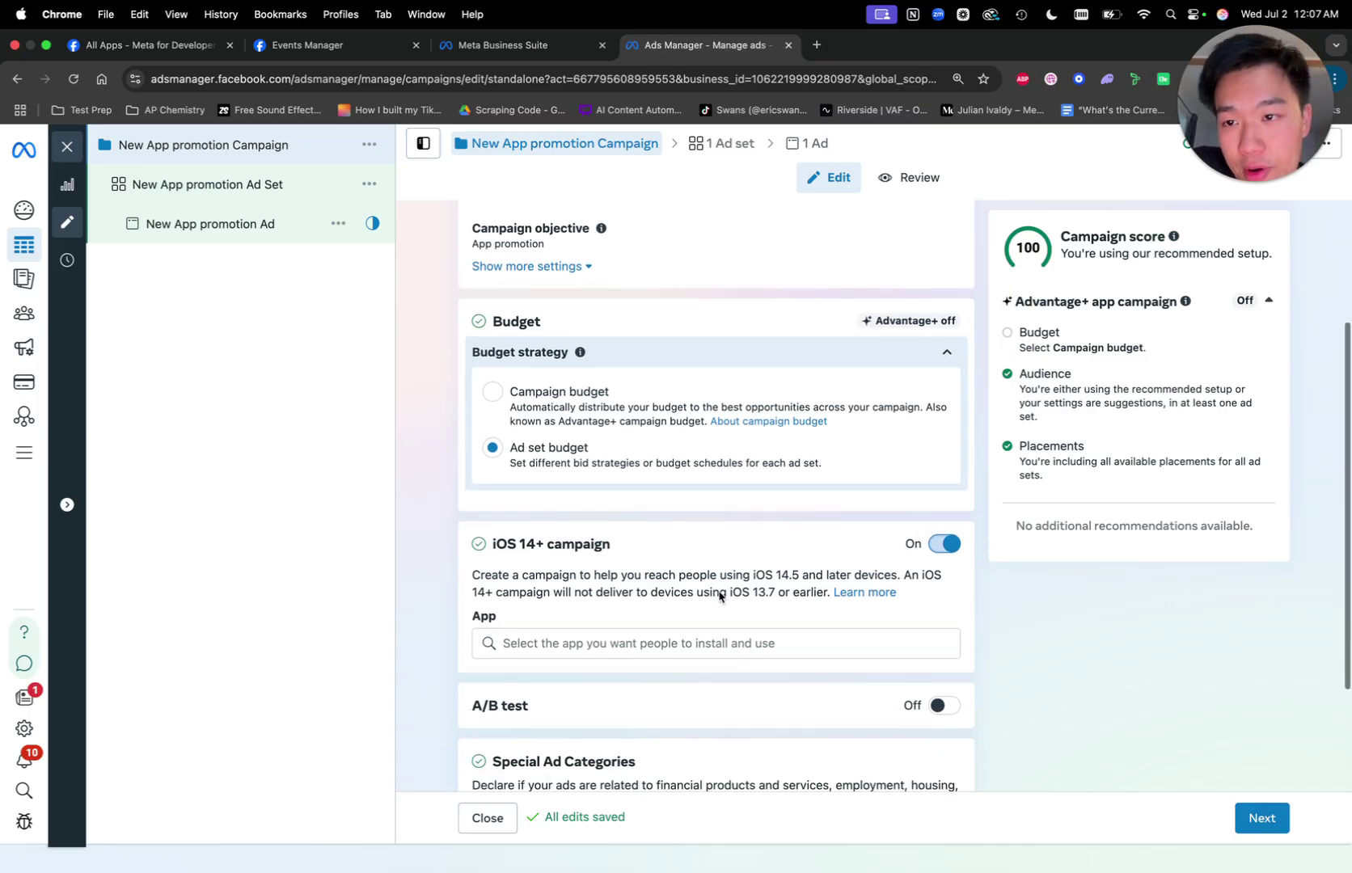
pyautogui.click(240, 185)
# Scroll through the draft ad set's budget and schedule settings.
pyautogui.scroll(-5, 626, 420)
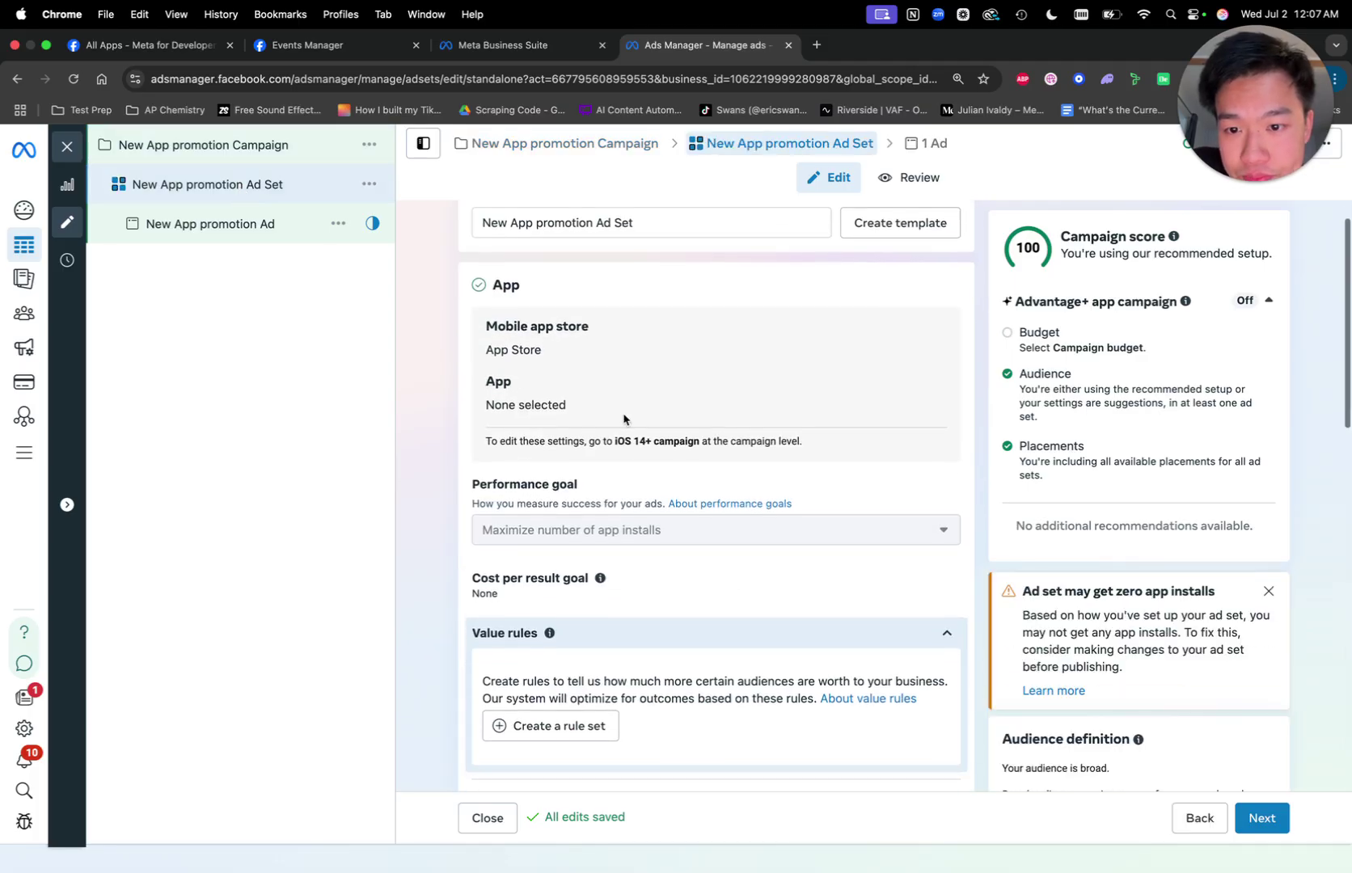
pyautogui.scroll(-5, 780, 559)
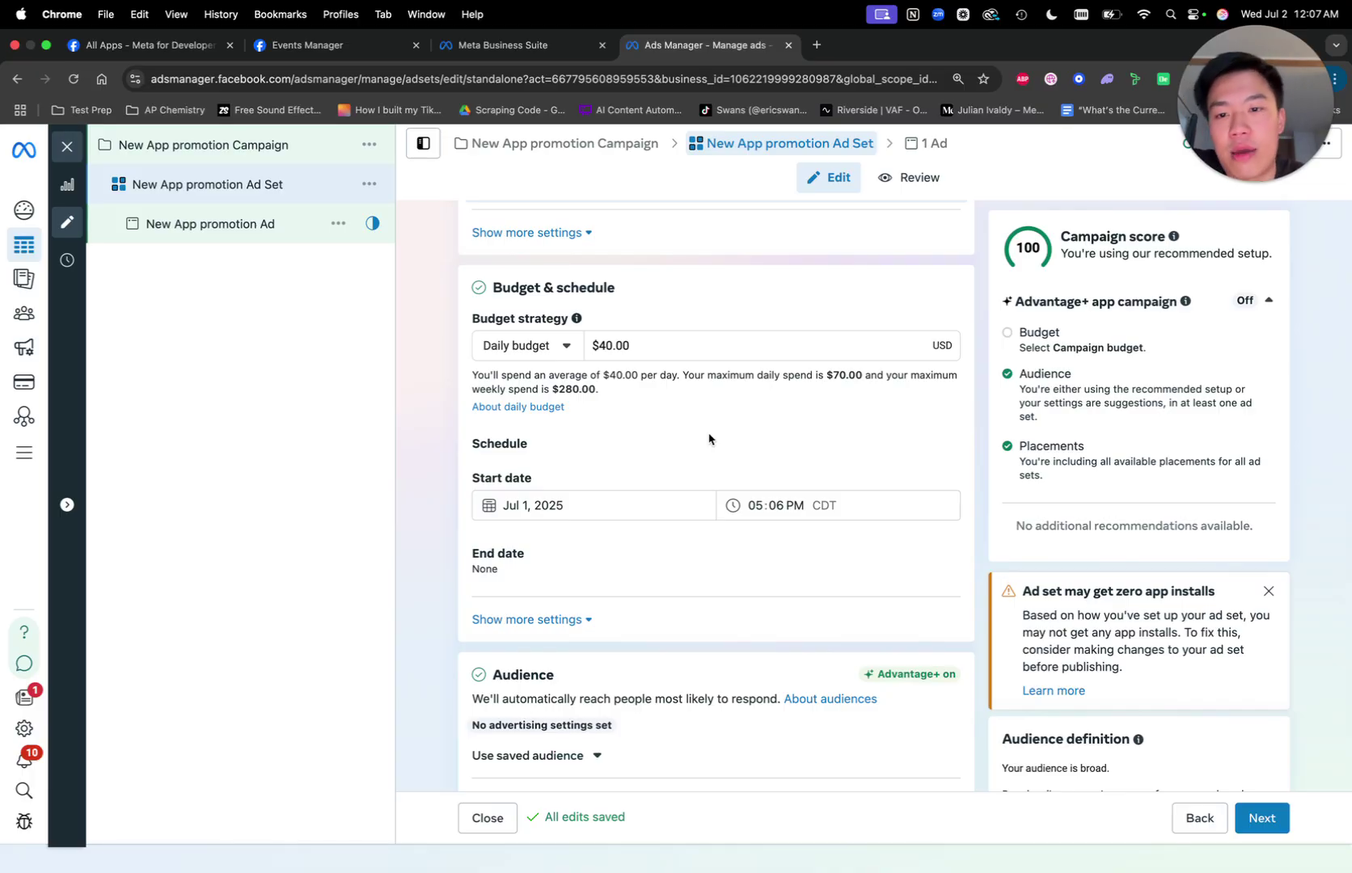
pyautogui.scroll(-6, 709, 439)
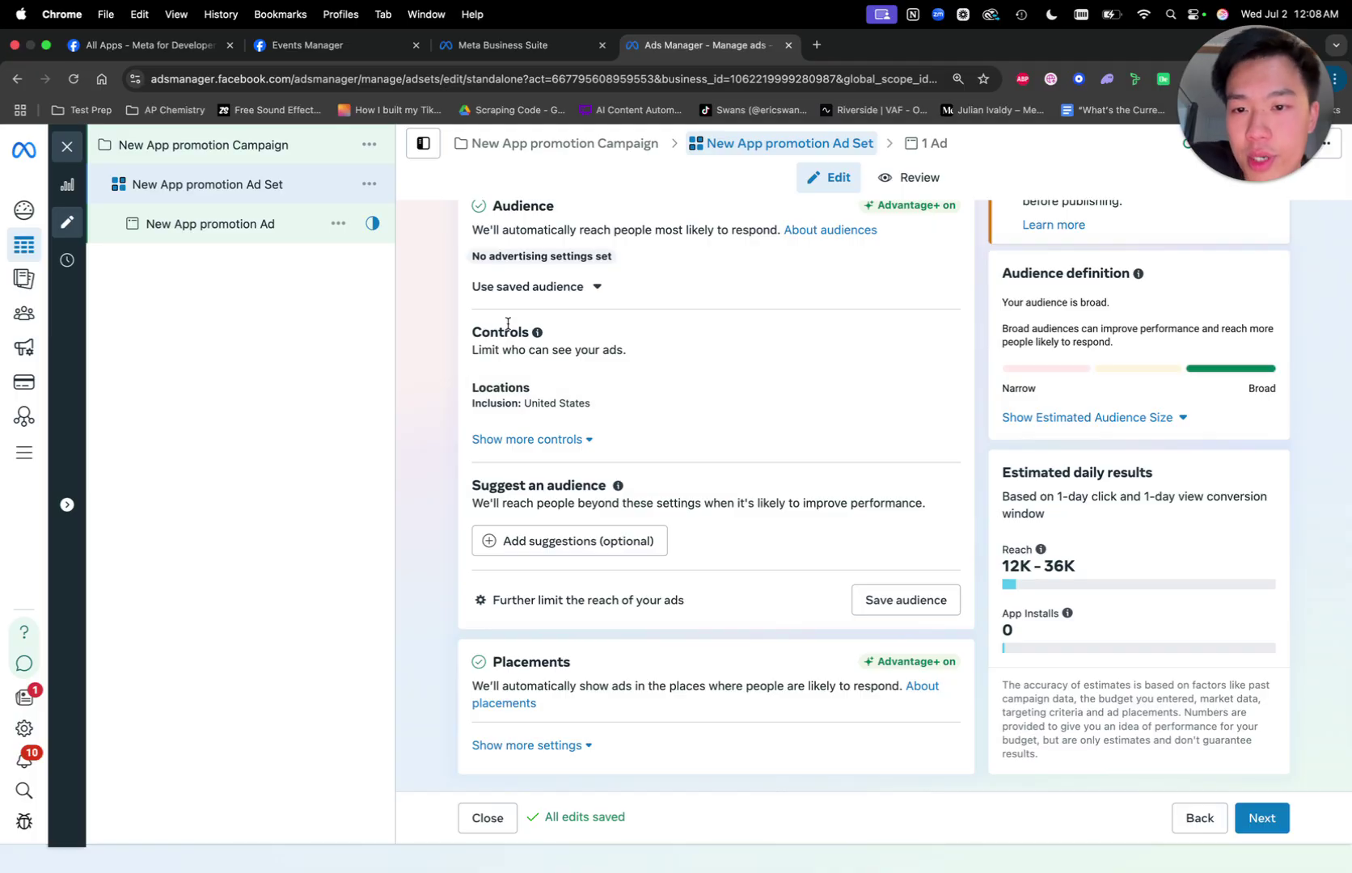
pyautogui.scroll(1, 598, 388)
# Expand audience controls to show United States, minimum age 18 and all languages.
pyautogui.click(576, 463)
pyautogui.scroll(-3, 577, 469)
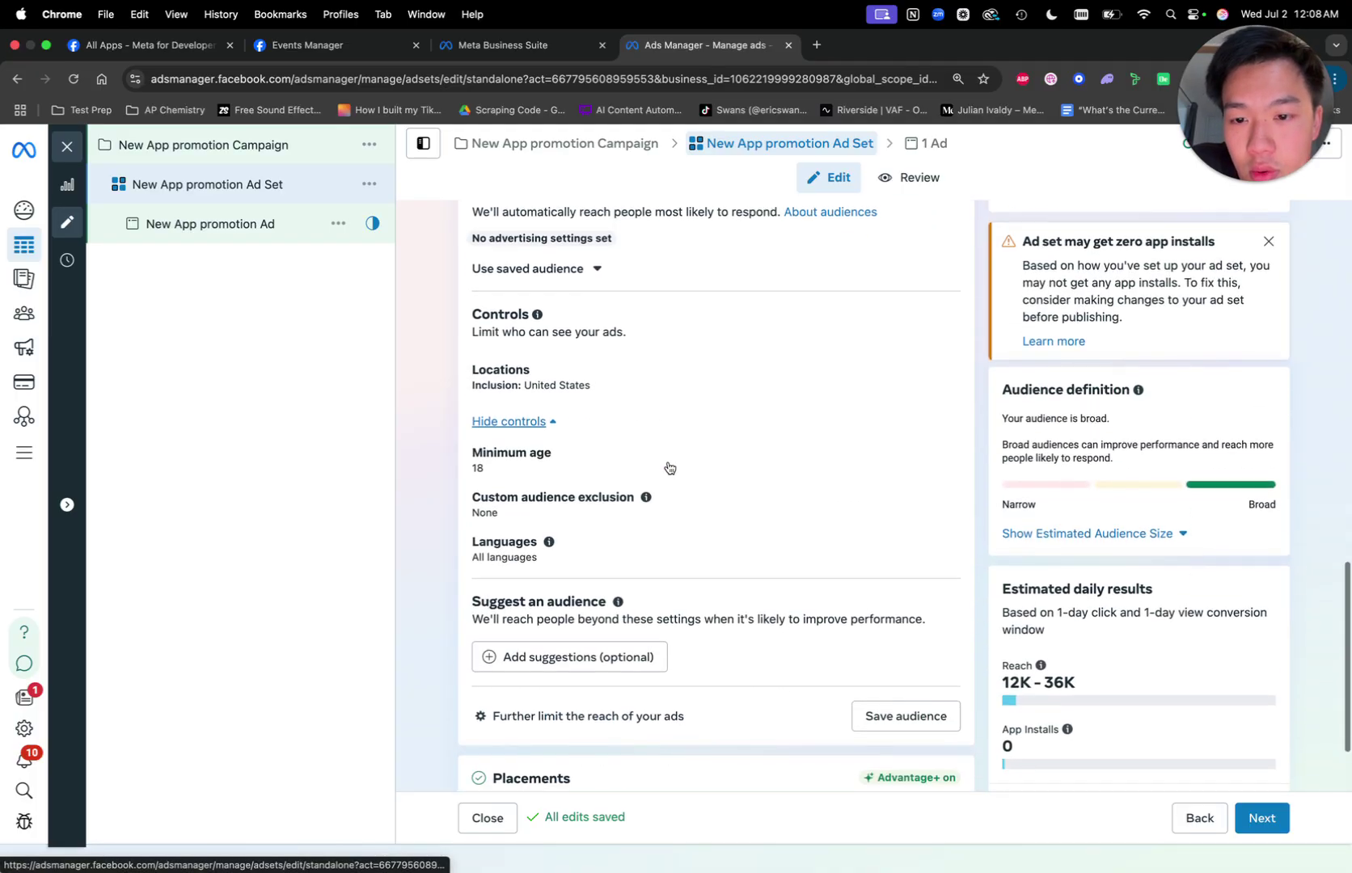
pyautogui.scroll(5, 750, 583)
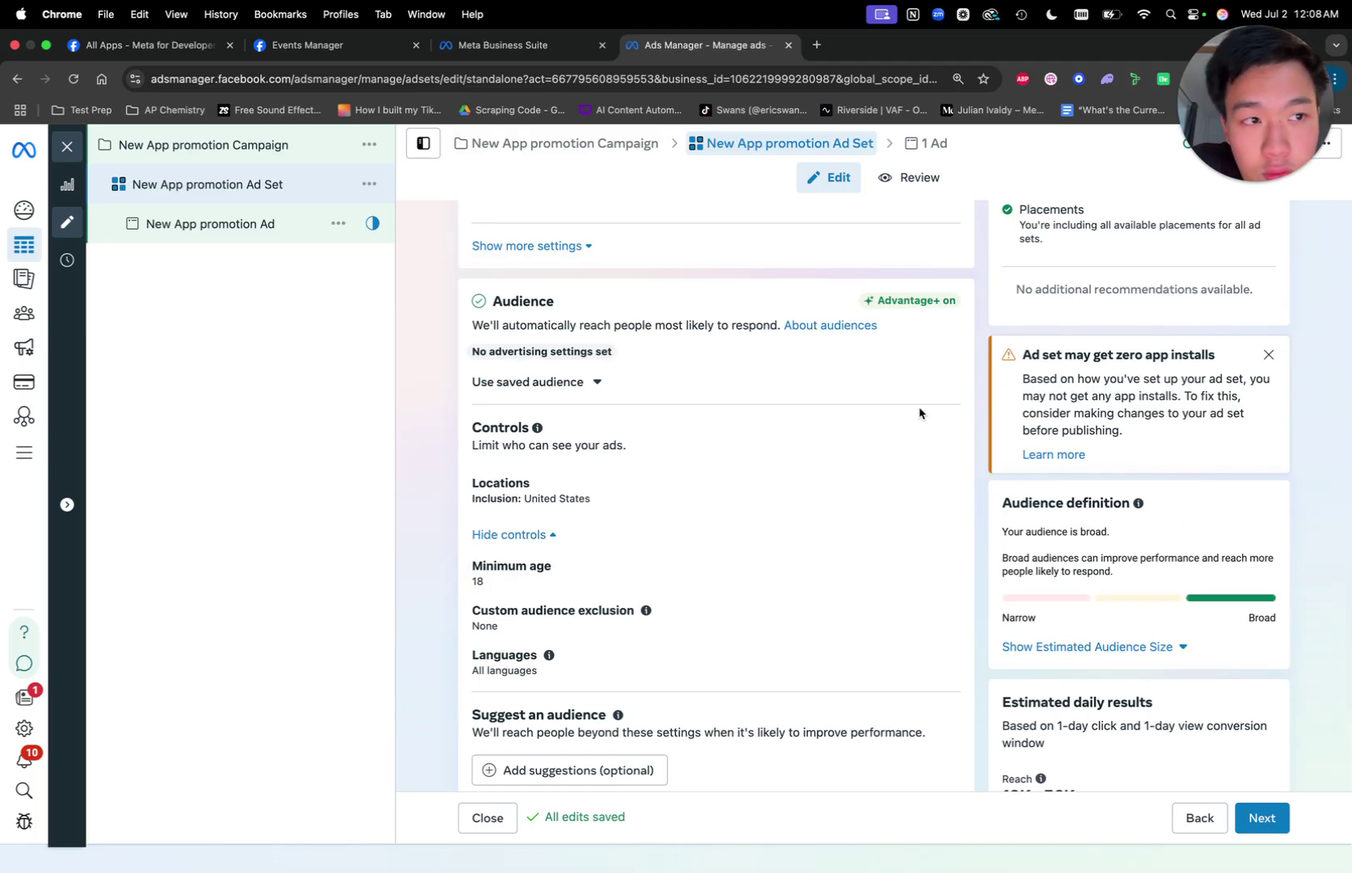
pyautogui.scroll(8, 682, 383)
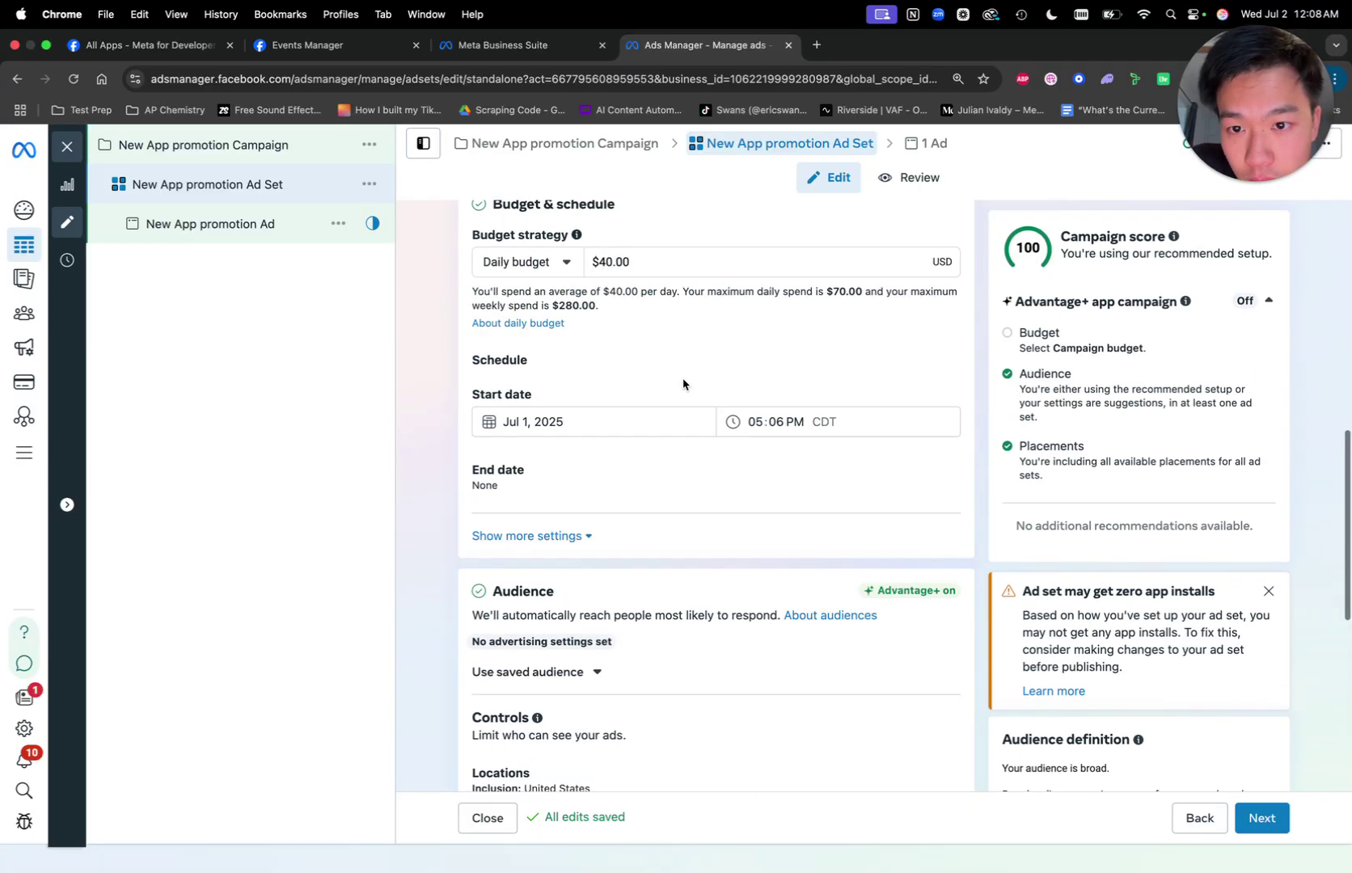
pyautogui.scroll(-10, 682, 383)
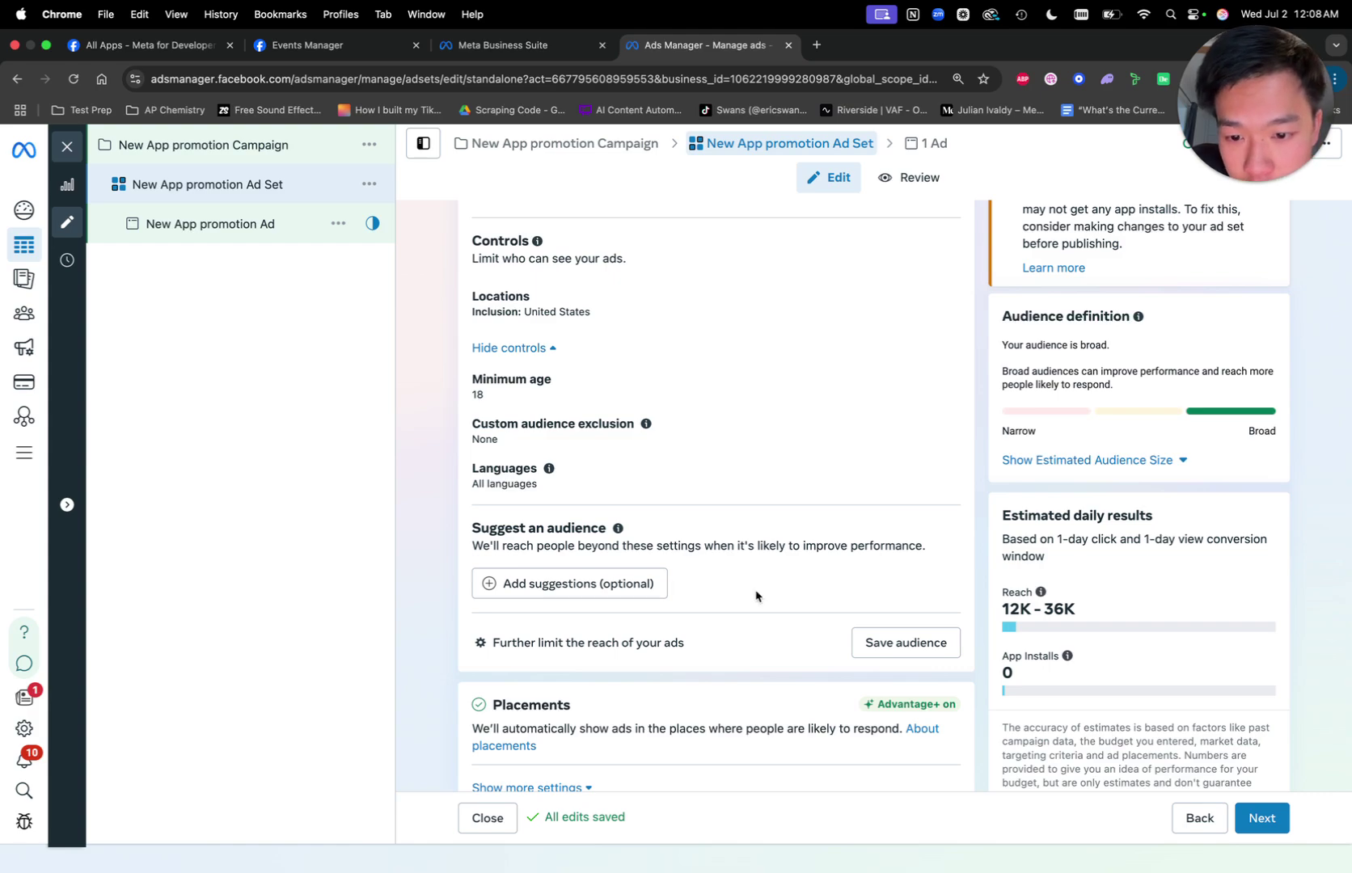
pyautogui.scroll(-1, 756, 595)
pyautogui.scroll(4, 830, 579)
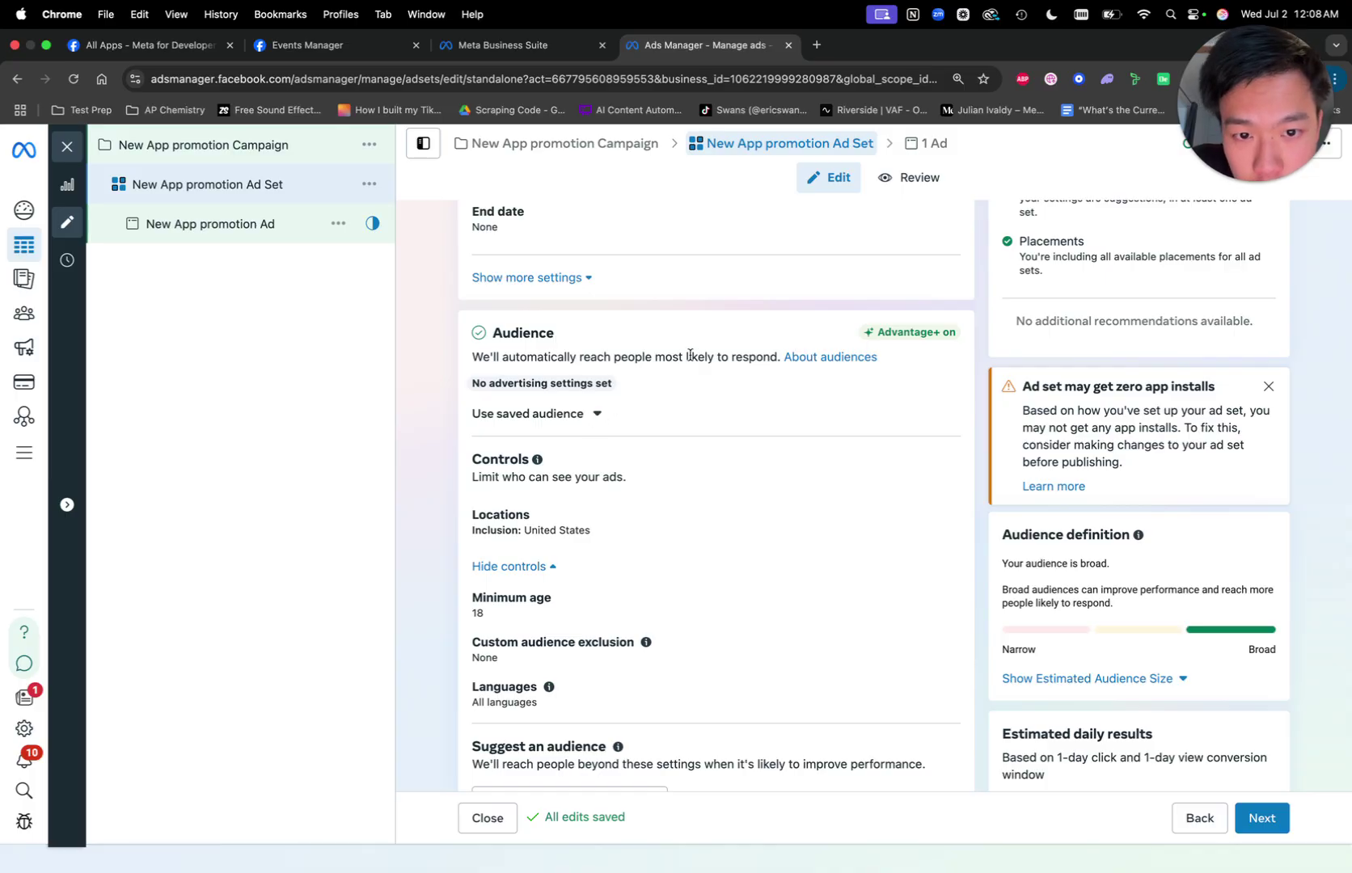
pyautogui.scroll(-2, 800, 419)
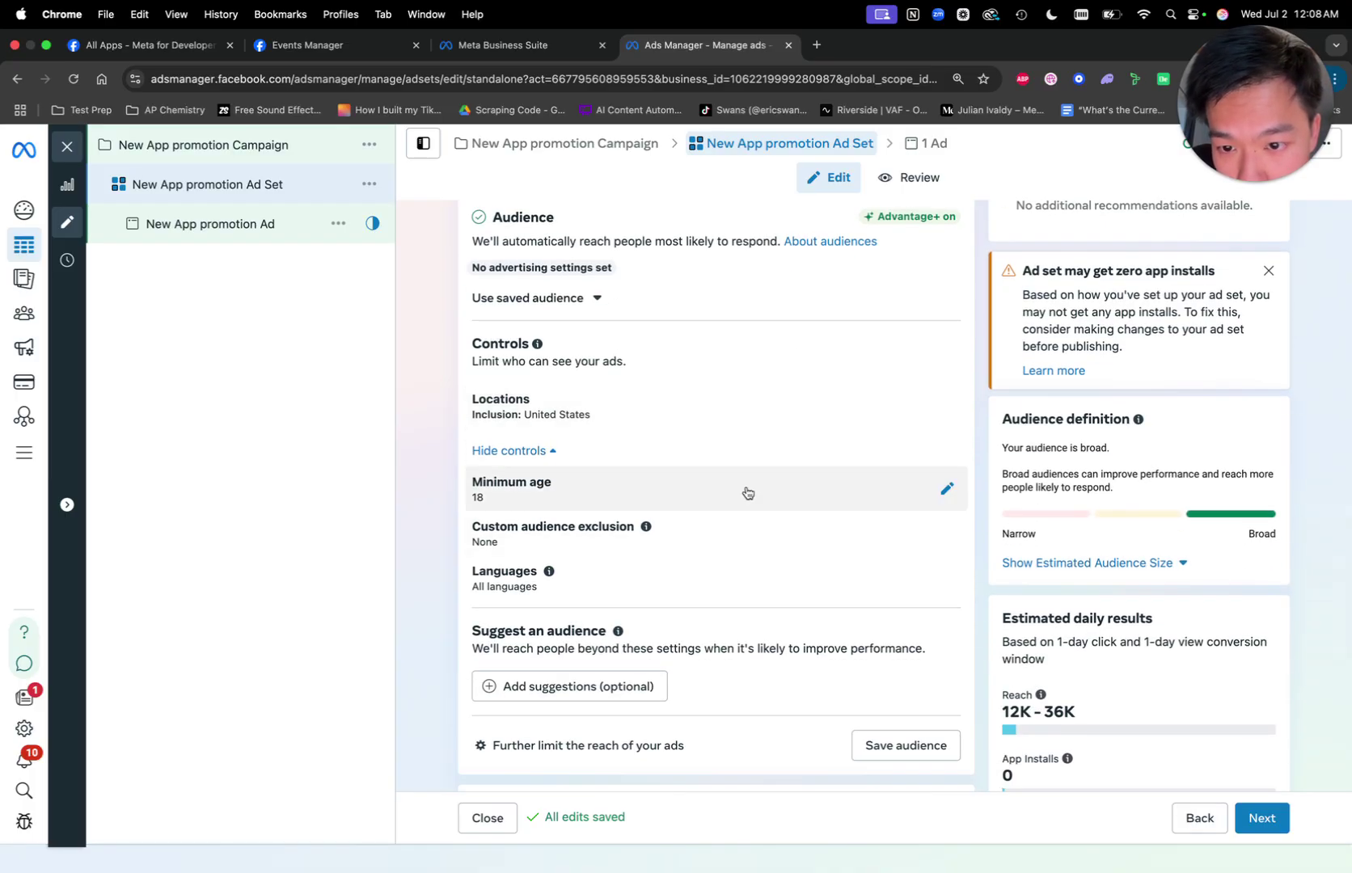
pyautogui.scroll(-1, 750, 627)
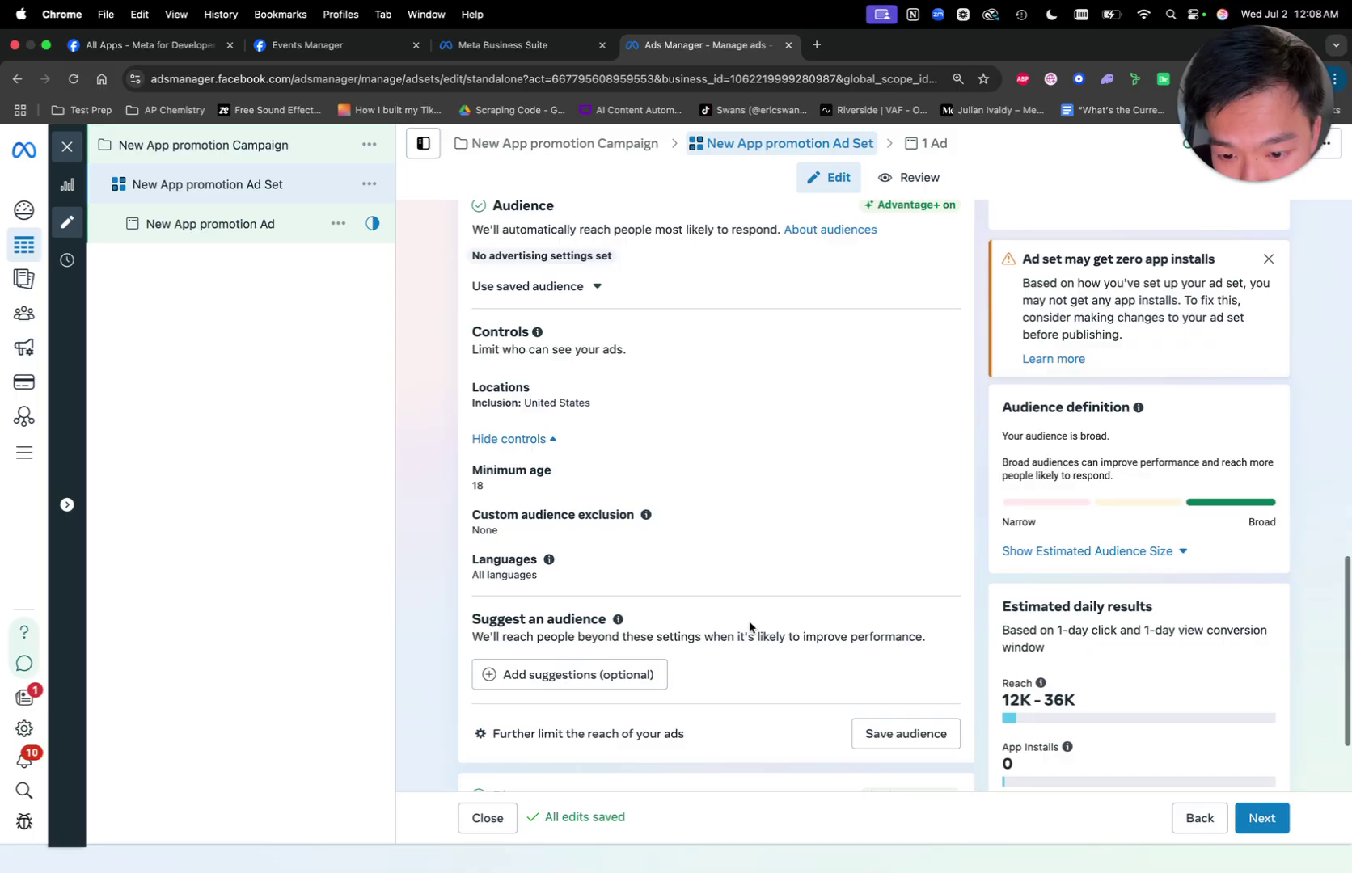
# Switch the ad set's audience to the setup with more targeting options.
pyautogui.click(612, 736)
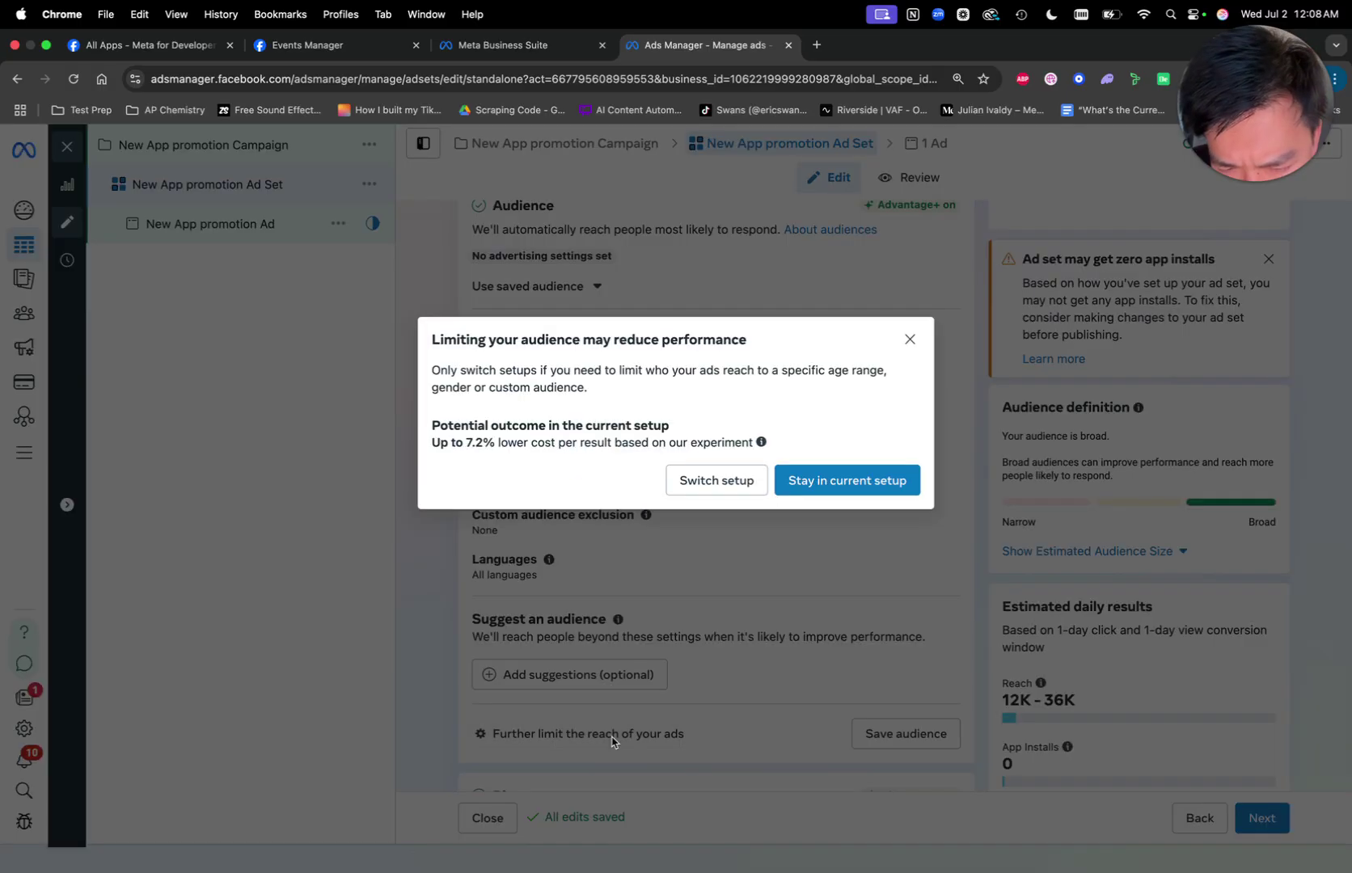
pyautogui.click(728, 482)
pyautogui.scroll(3, 688, 546)
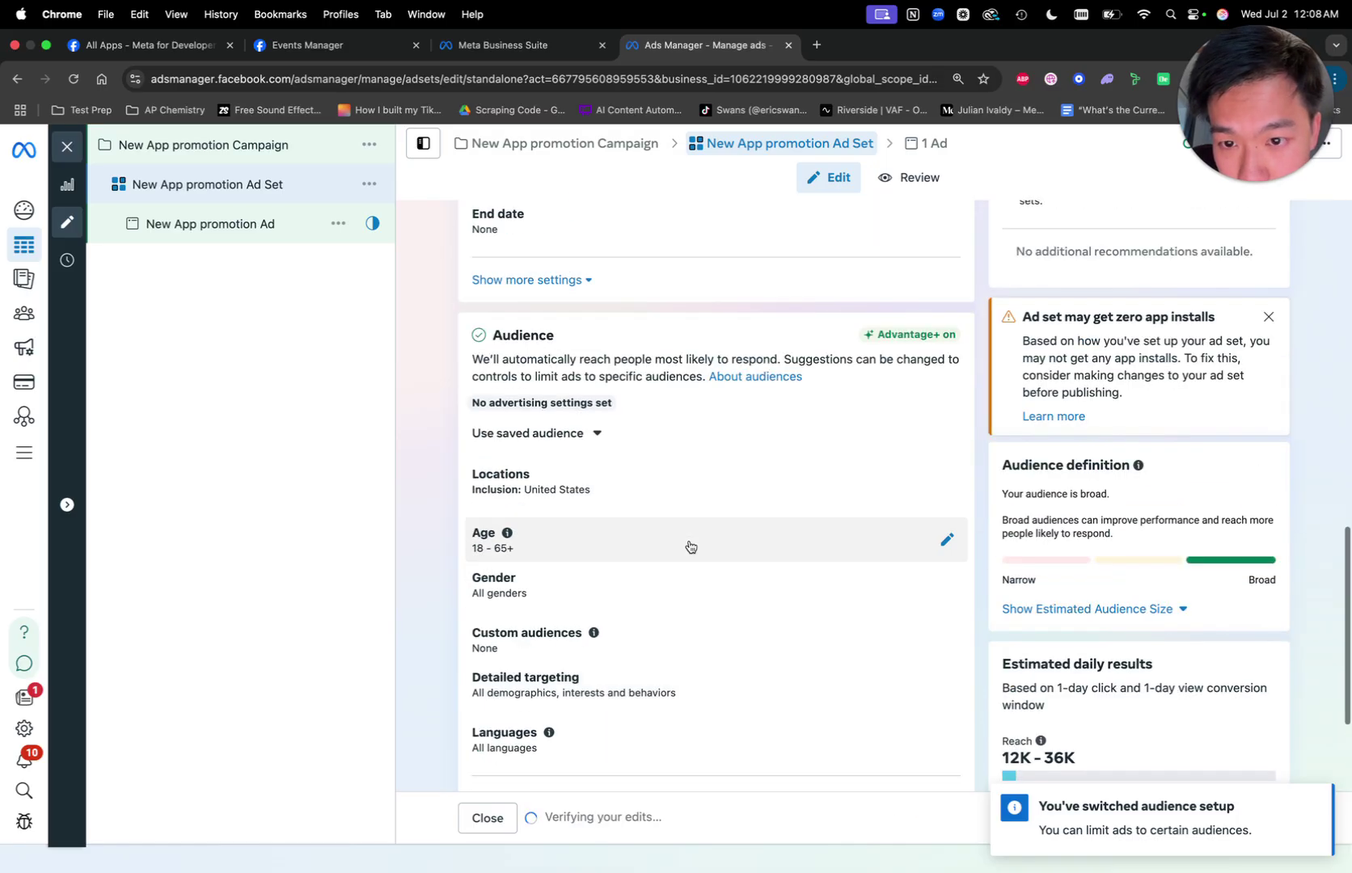
pyautogui.scroll(-3, 692, 543)
pyautogui.scroll(-2, 696, 540)
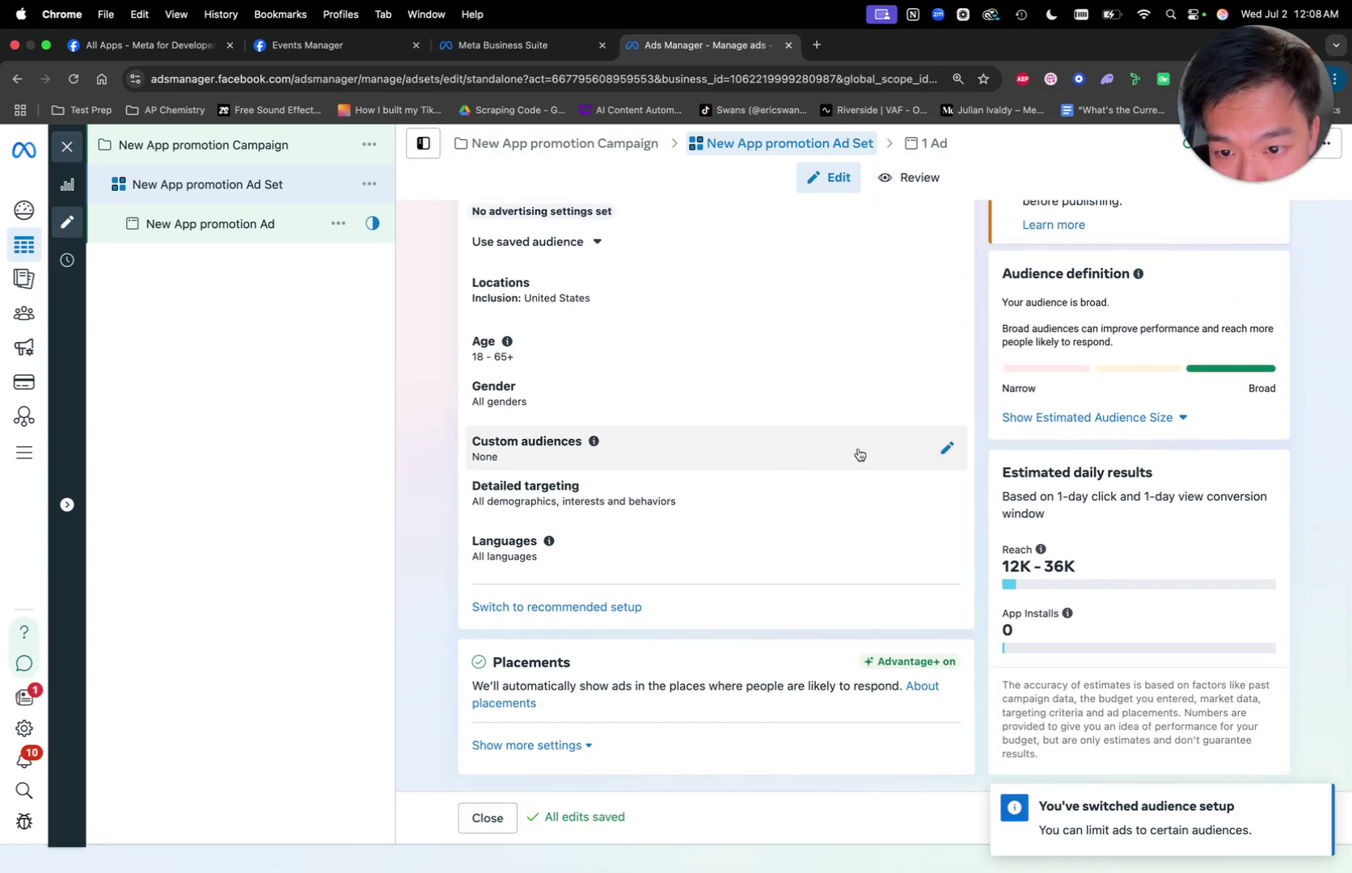
# Add the Hair products (hair care) interest to detailed targeting, narrowing reach to 5.0K–14K.
pyautogui.click(944, 491)
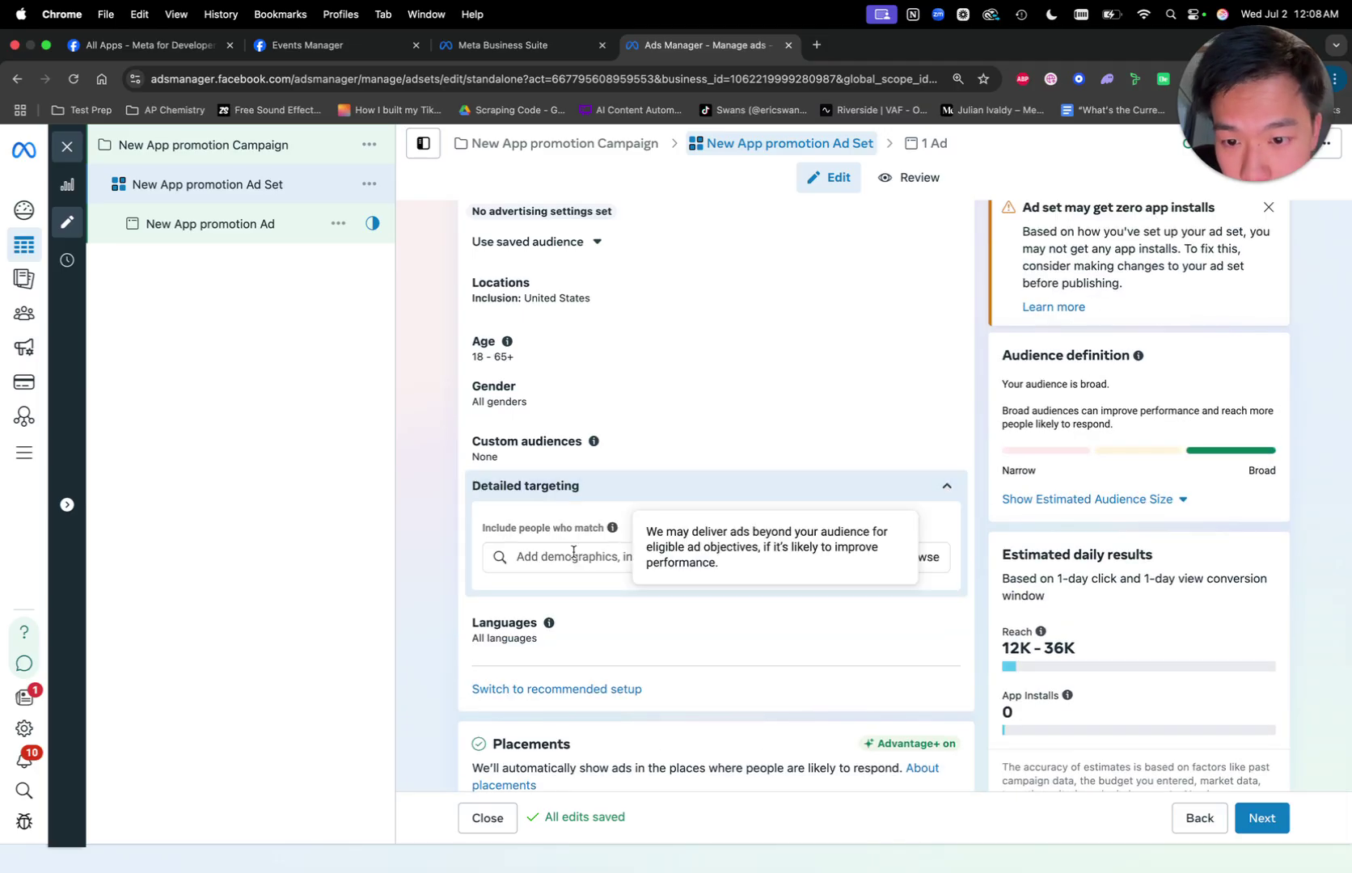
pyautogui.click(584, 566)
pyautogui.write('hair')
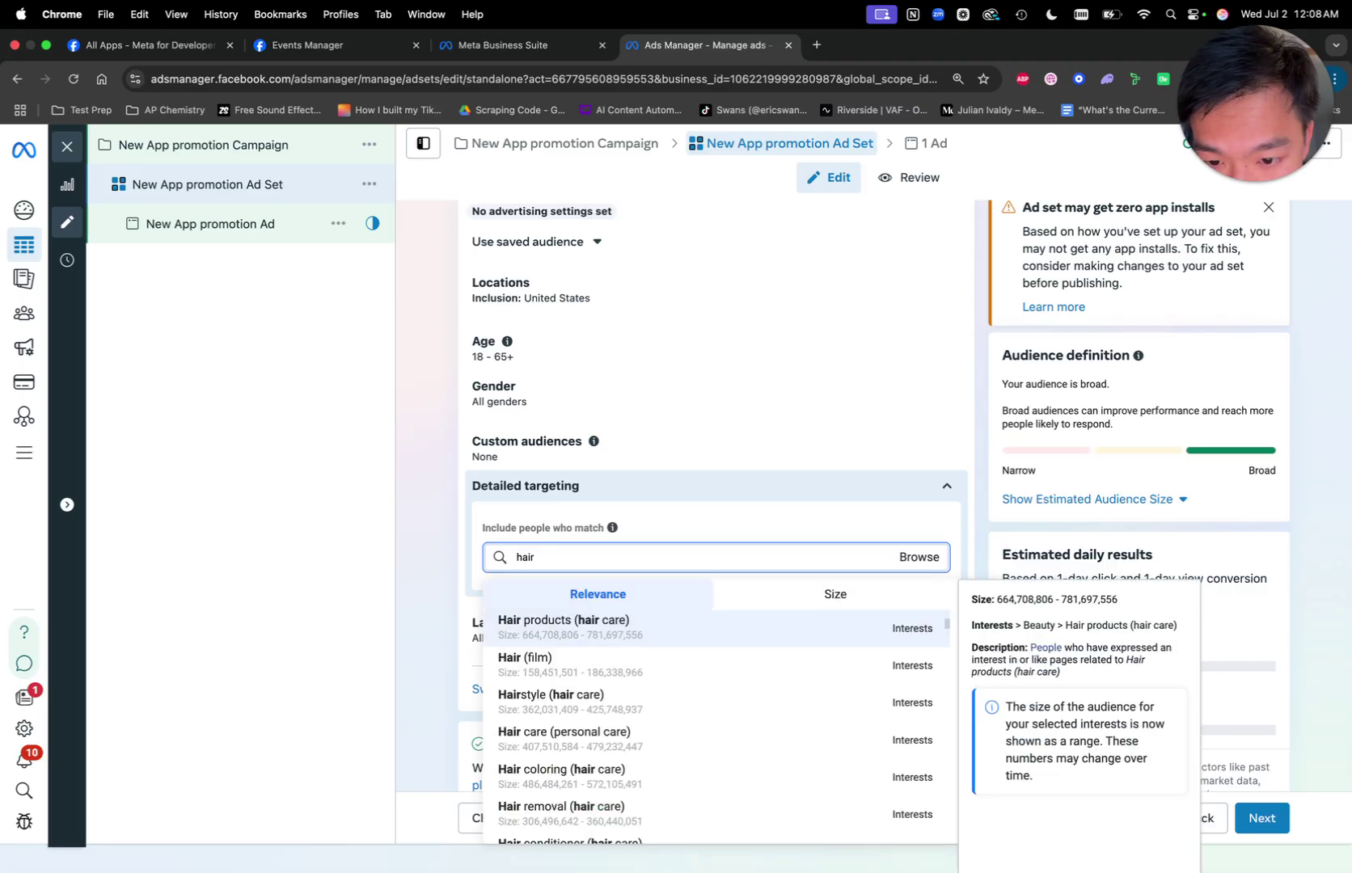
pyautogui.click(671, 634)
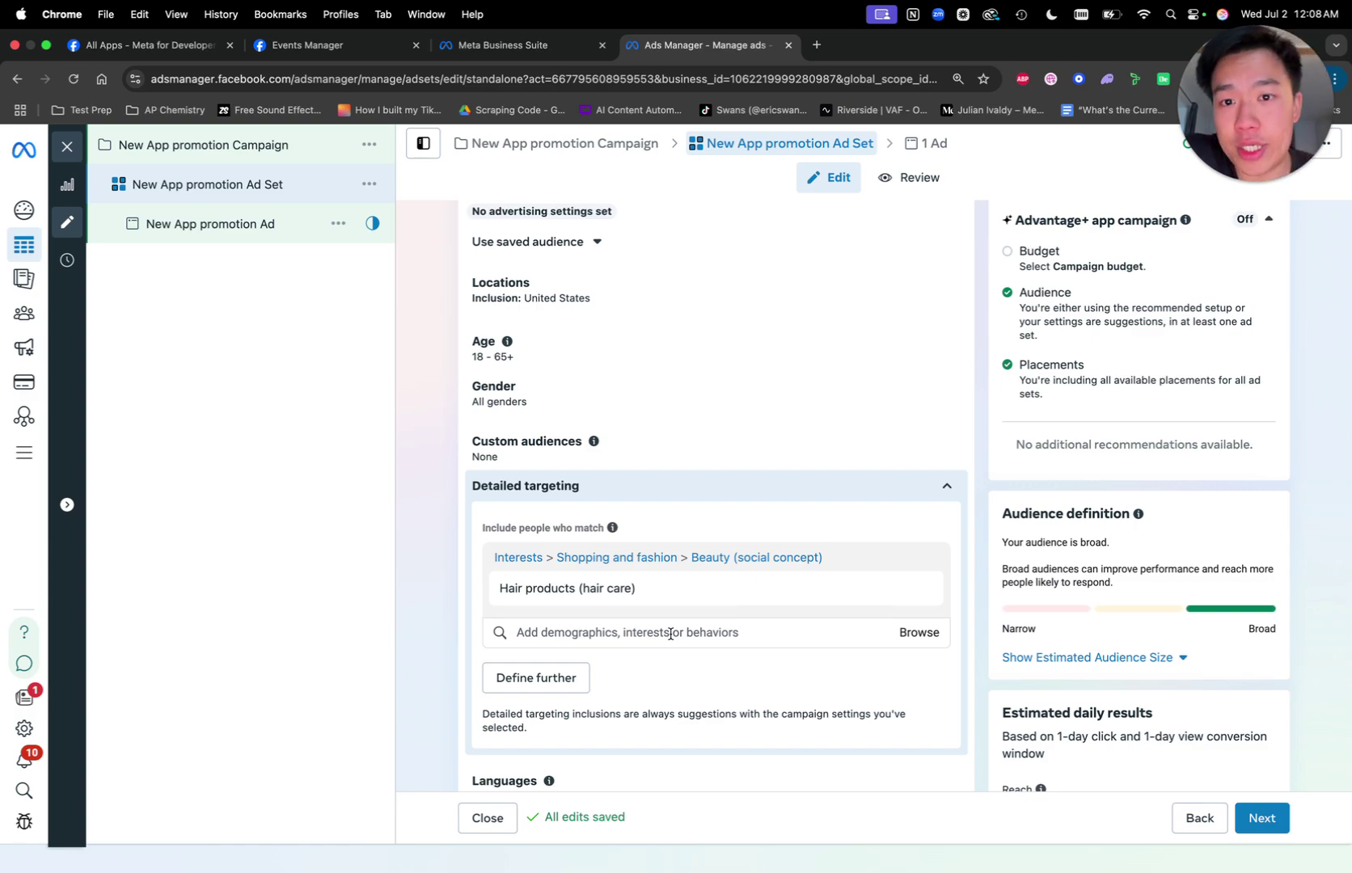
pyautogui.scroll(2, 719, 399)
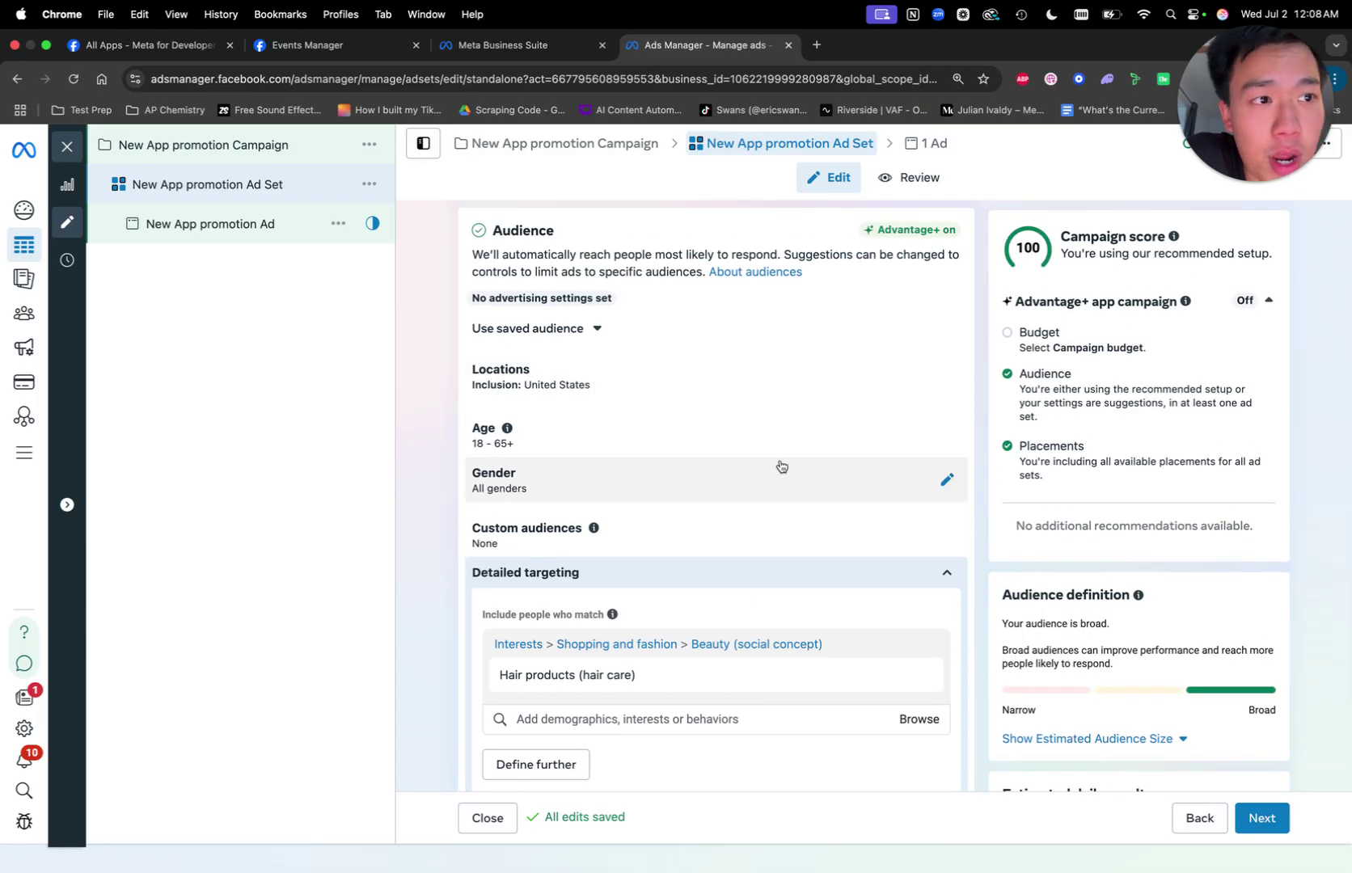
pyautogui.scroll(-4, 781, 467)
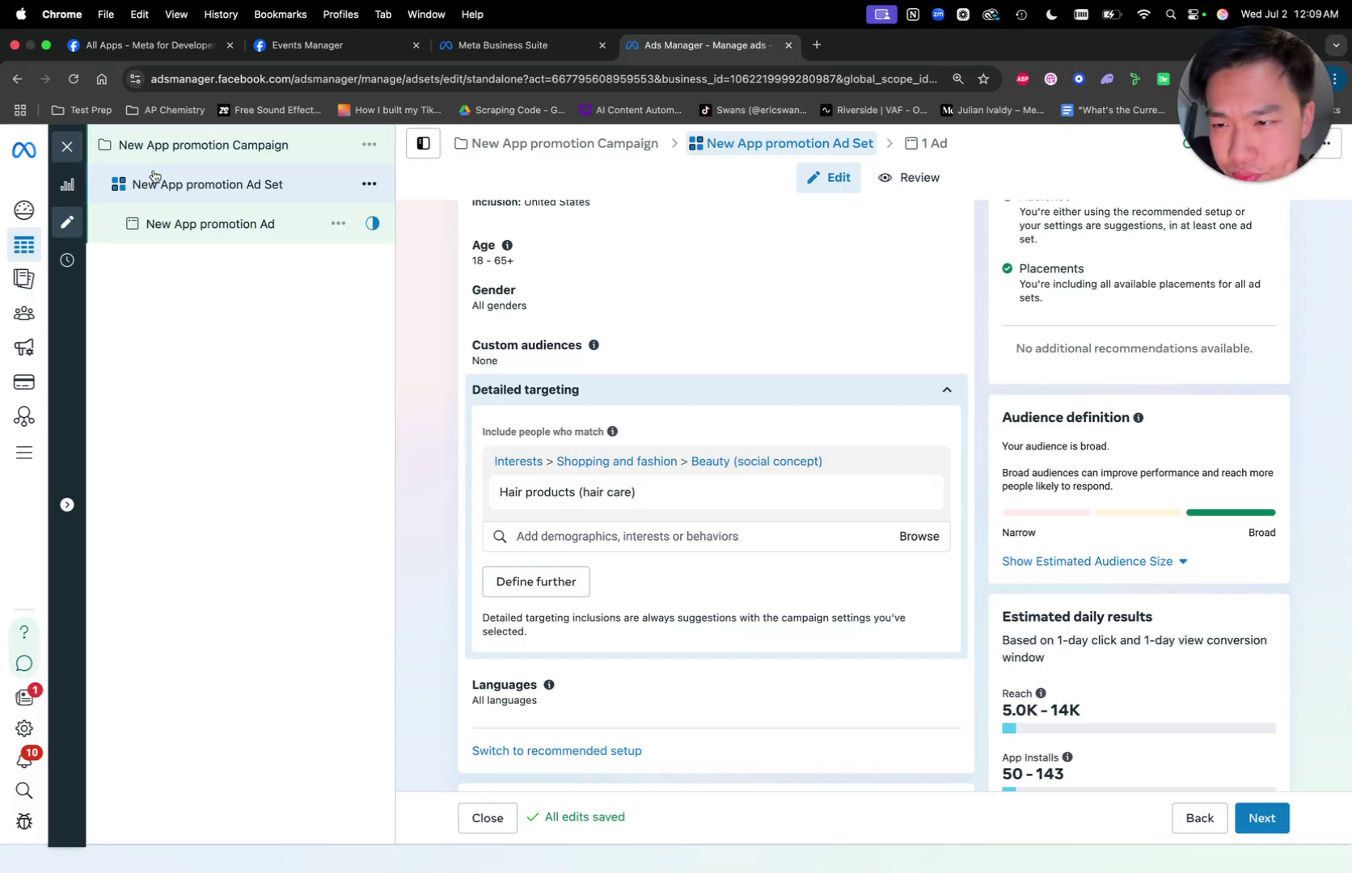
# Open the New App promotion Ad and review its identity, format, destination and creative settings.
pyautogui.click(229, 223)
pyautogui.scroll(-12, 687, 531)
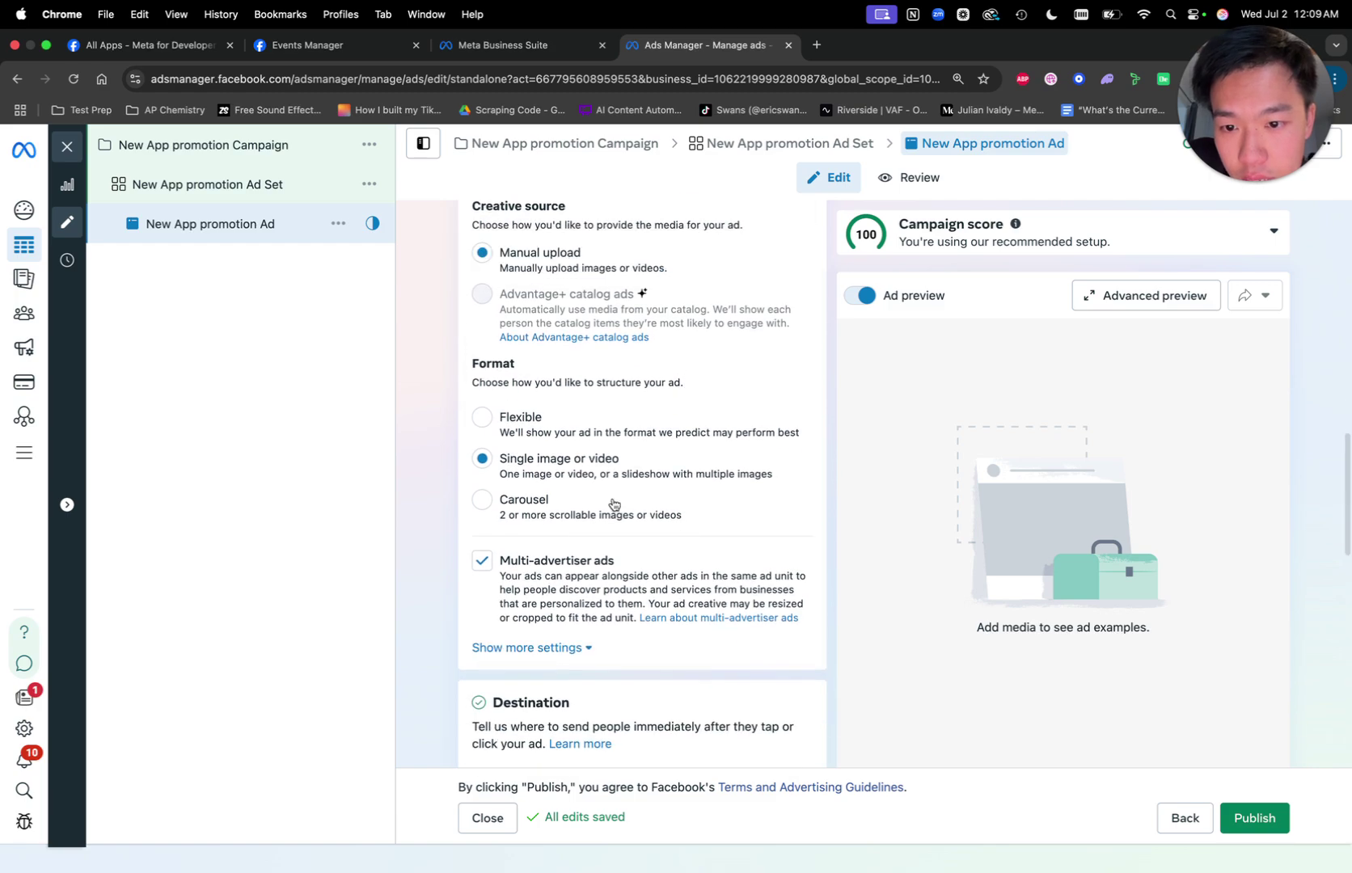
pyautogui.scroll(-6, 612, 506)
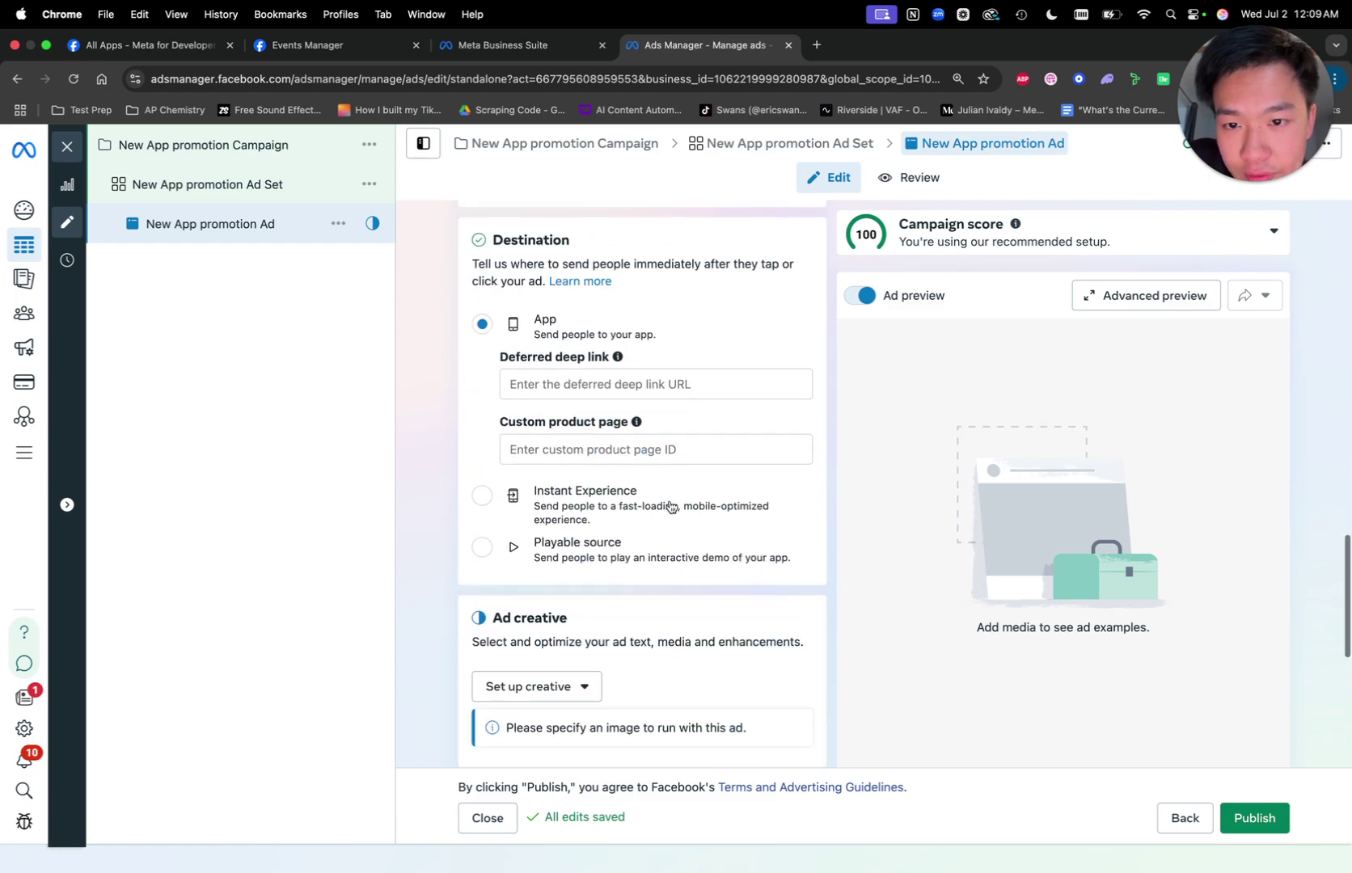
pyautogui.scroll(-1, 671, 517)
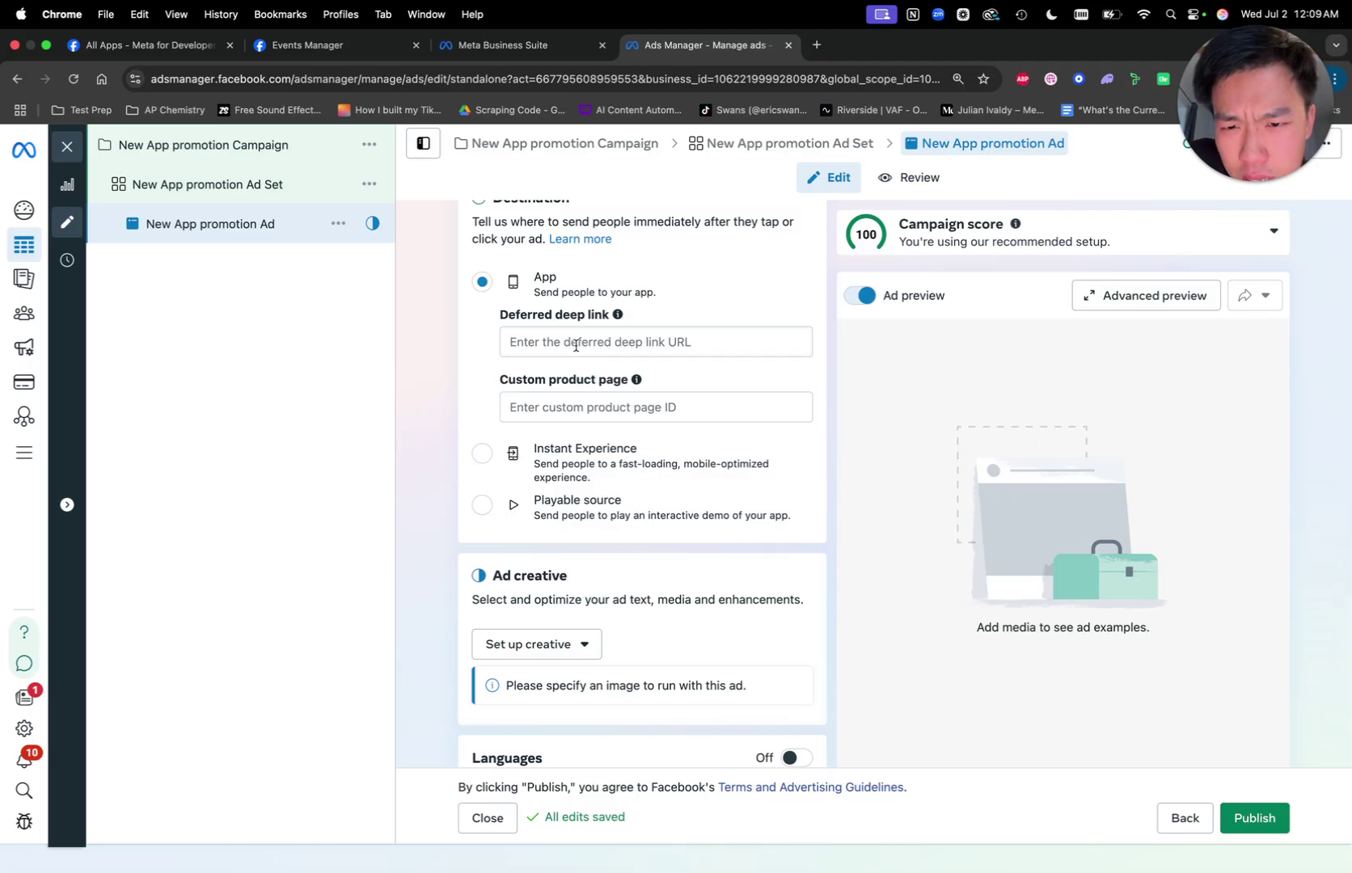
pyautogui.scroll(1, 576, 345)
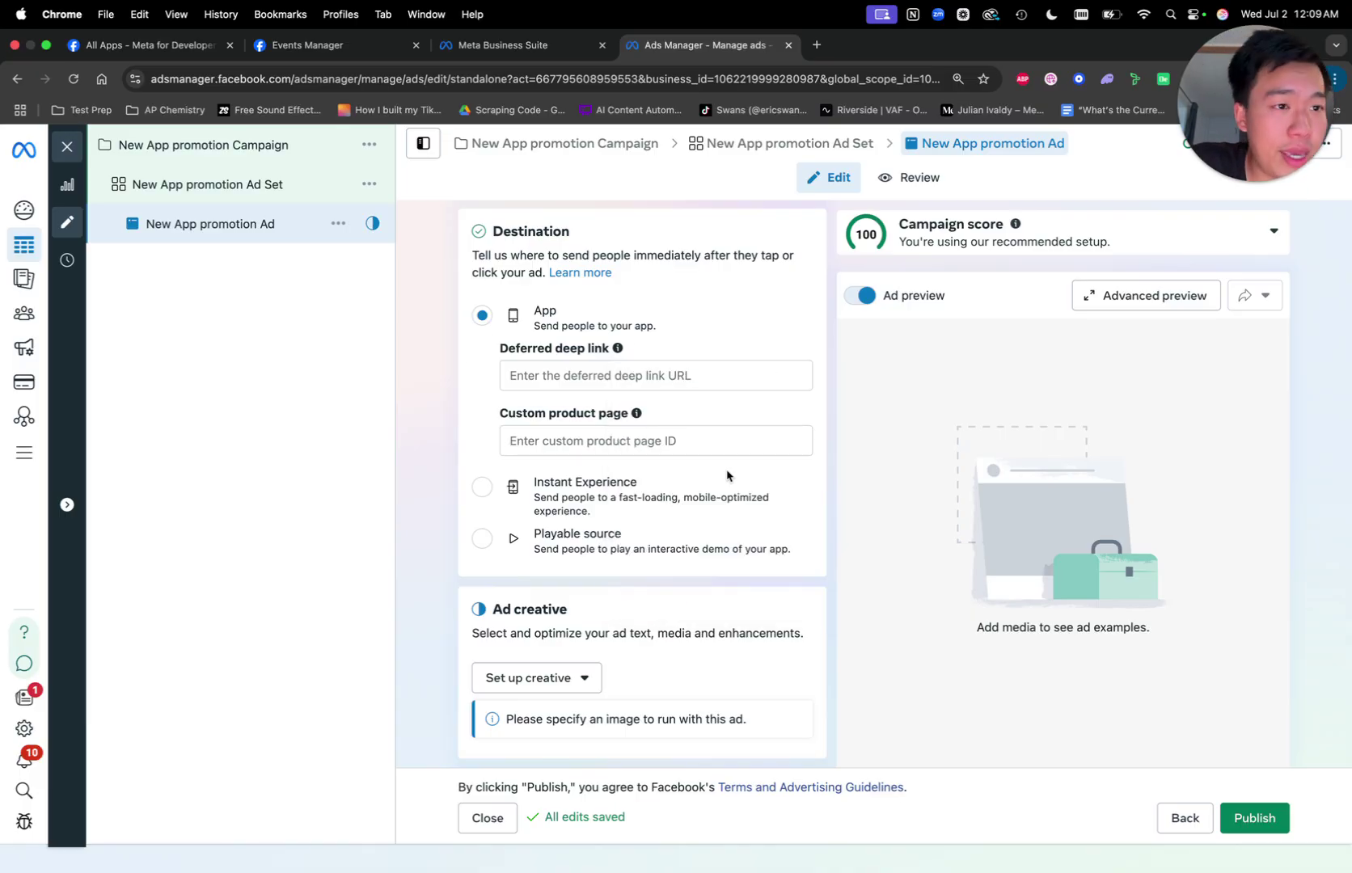
pyautogui.scroll(-2, 767, 533)
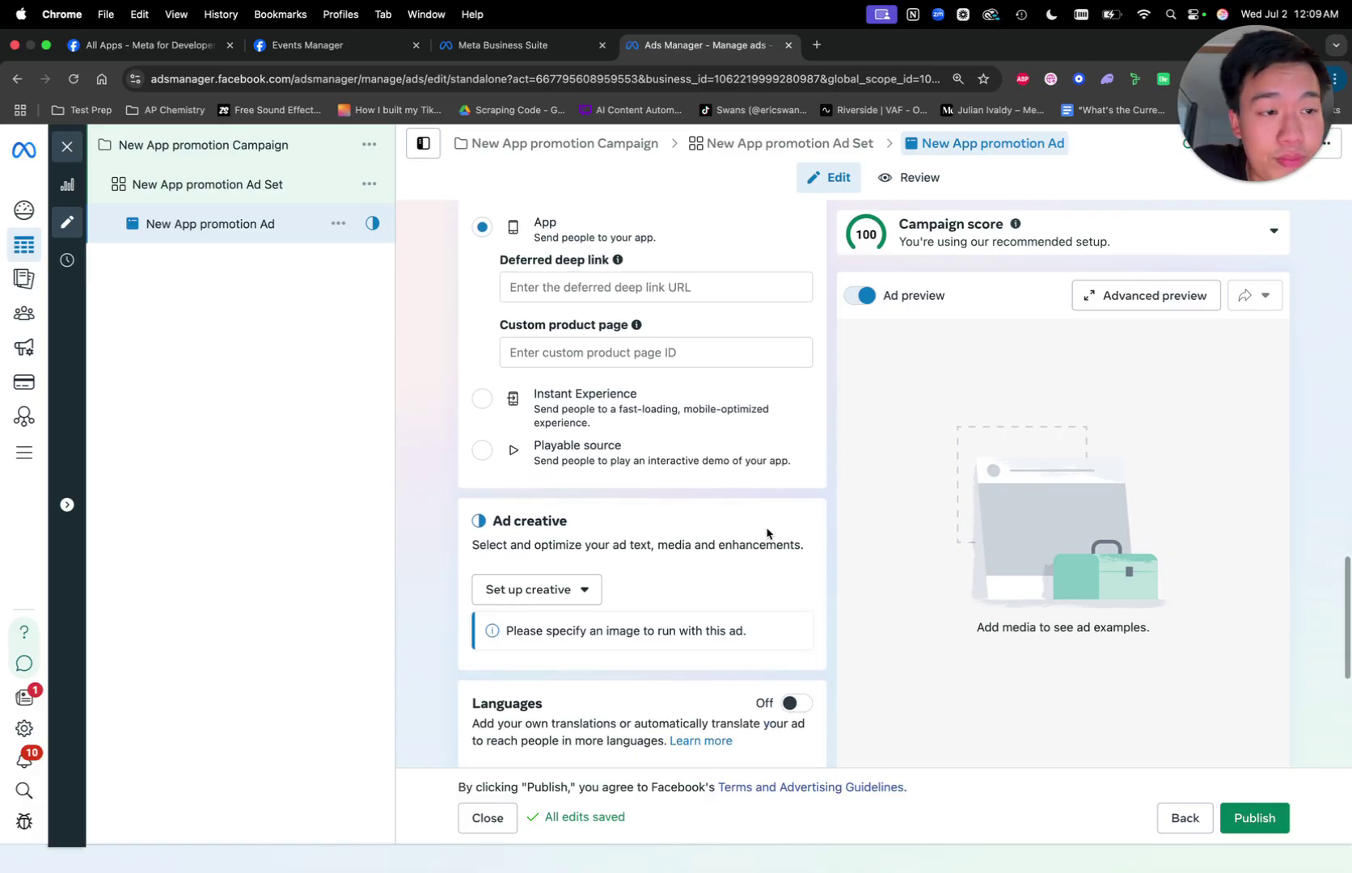
pyautogui.scroll(-5, 767, 534)
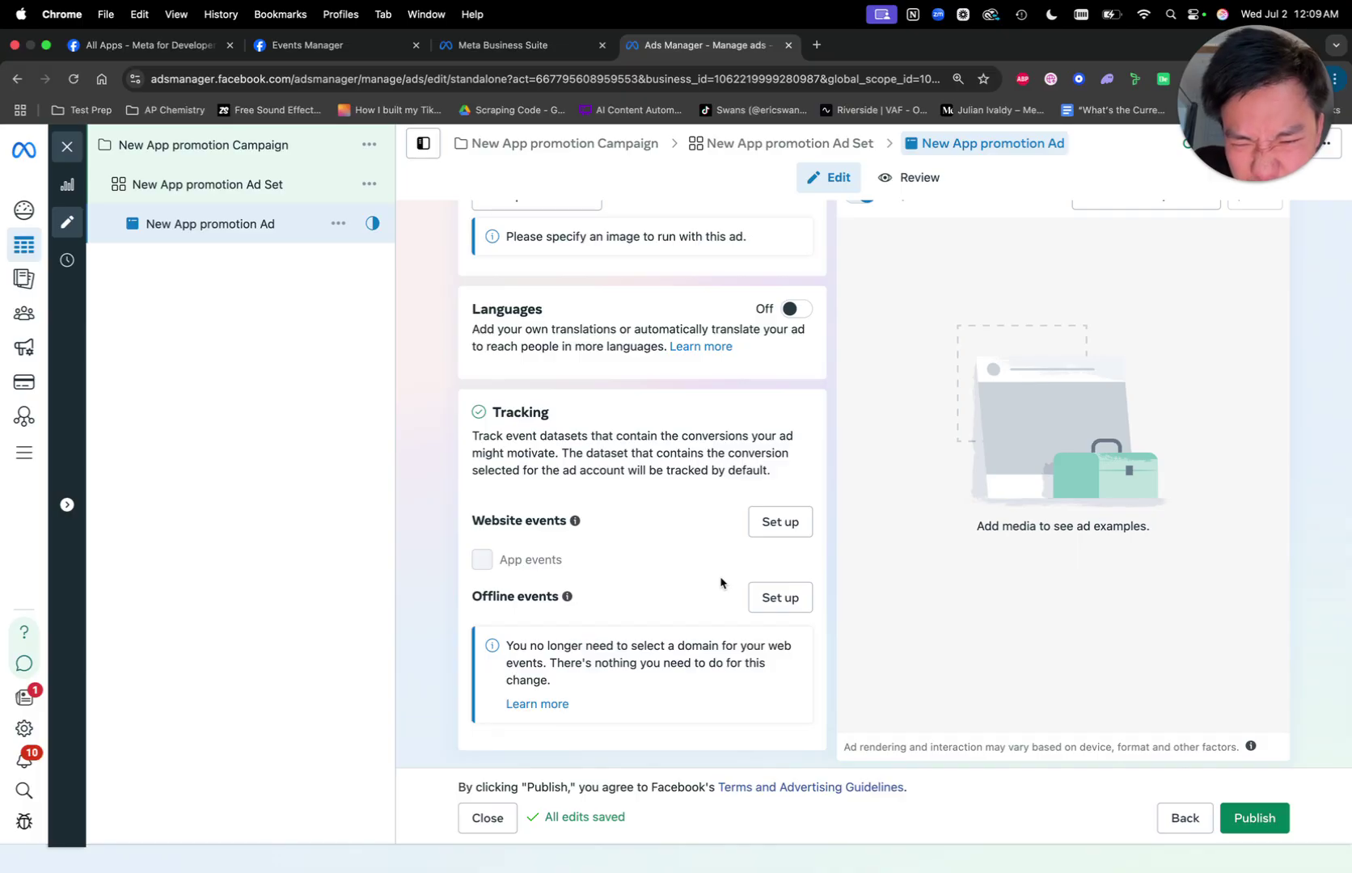
pyautogui.scroll(13, 581, 412)
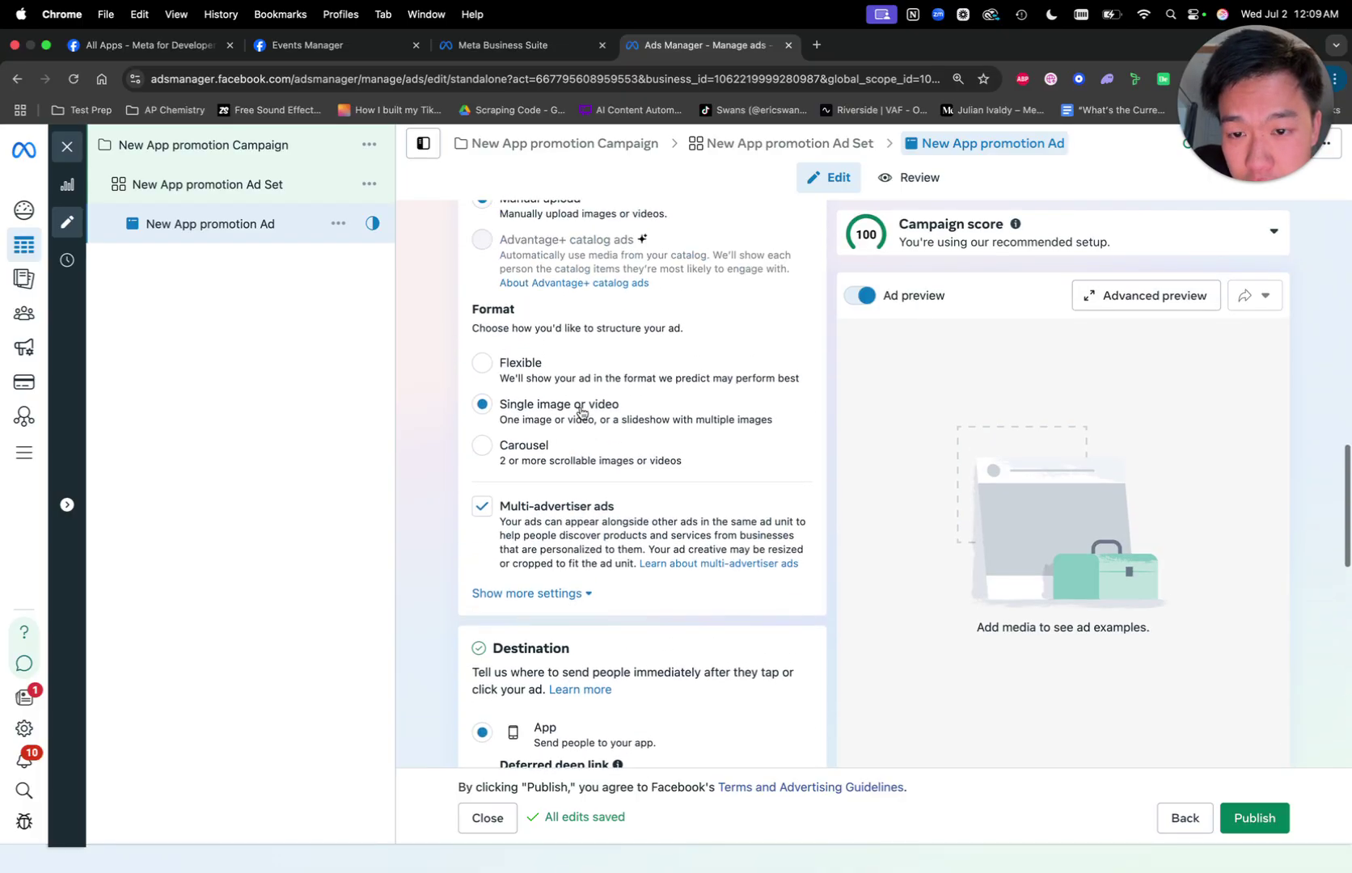
pyautogui.scroll(2, 580, 413)
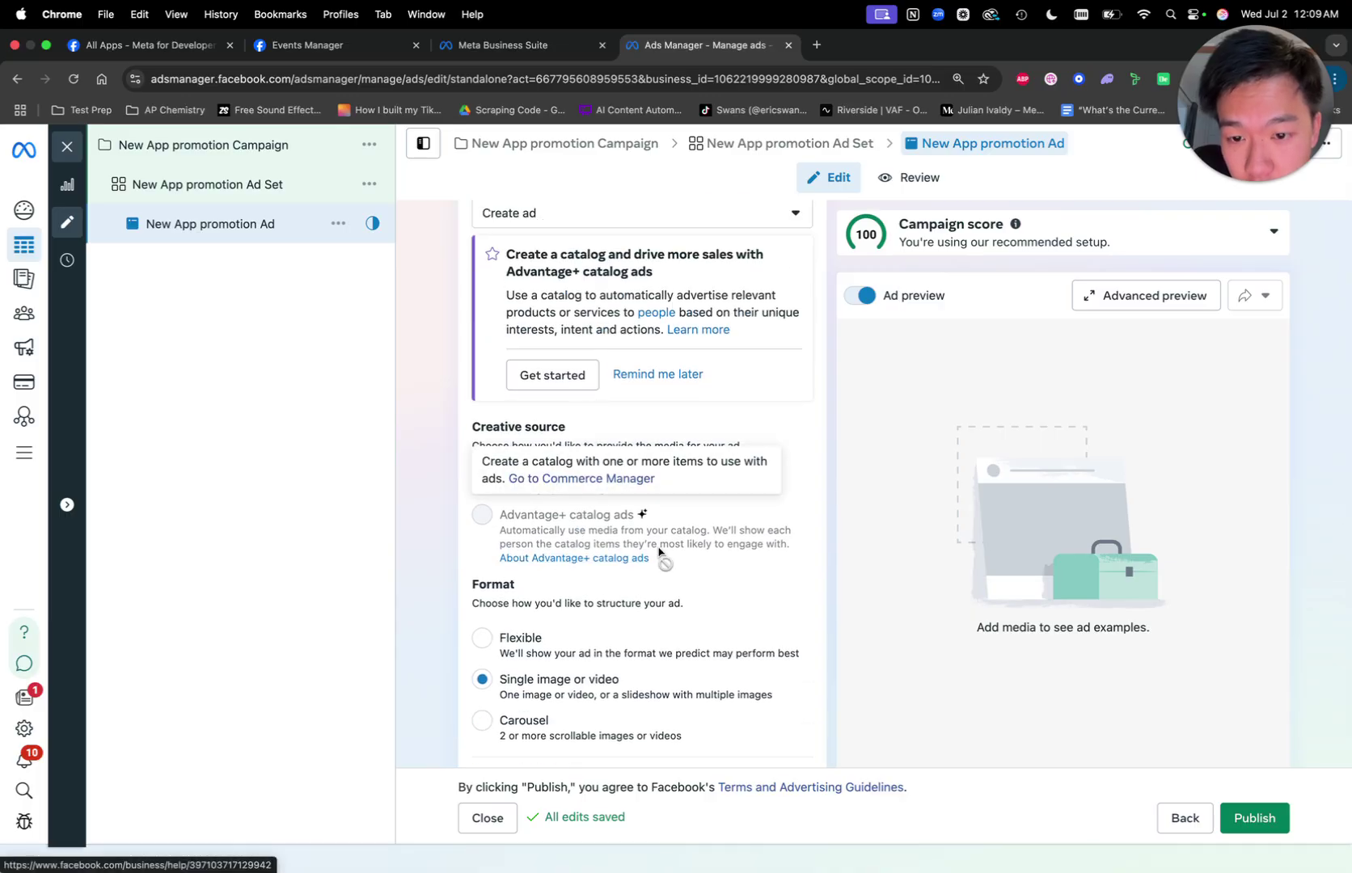
pyautogui.scroll(3, 658, 548)
pyautogui.scroll(7, 658, 548)
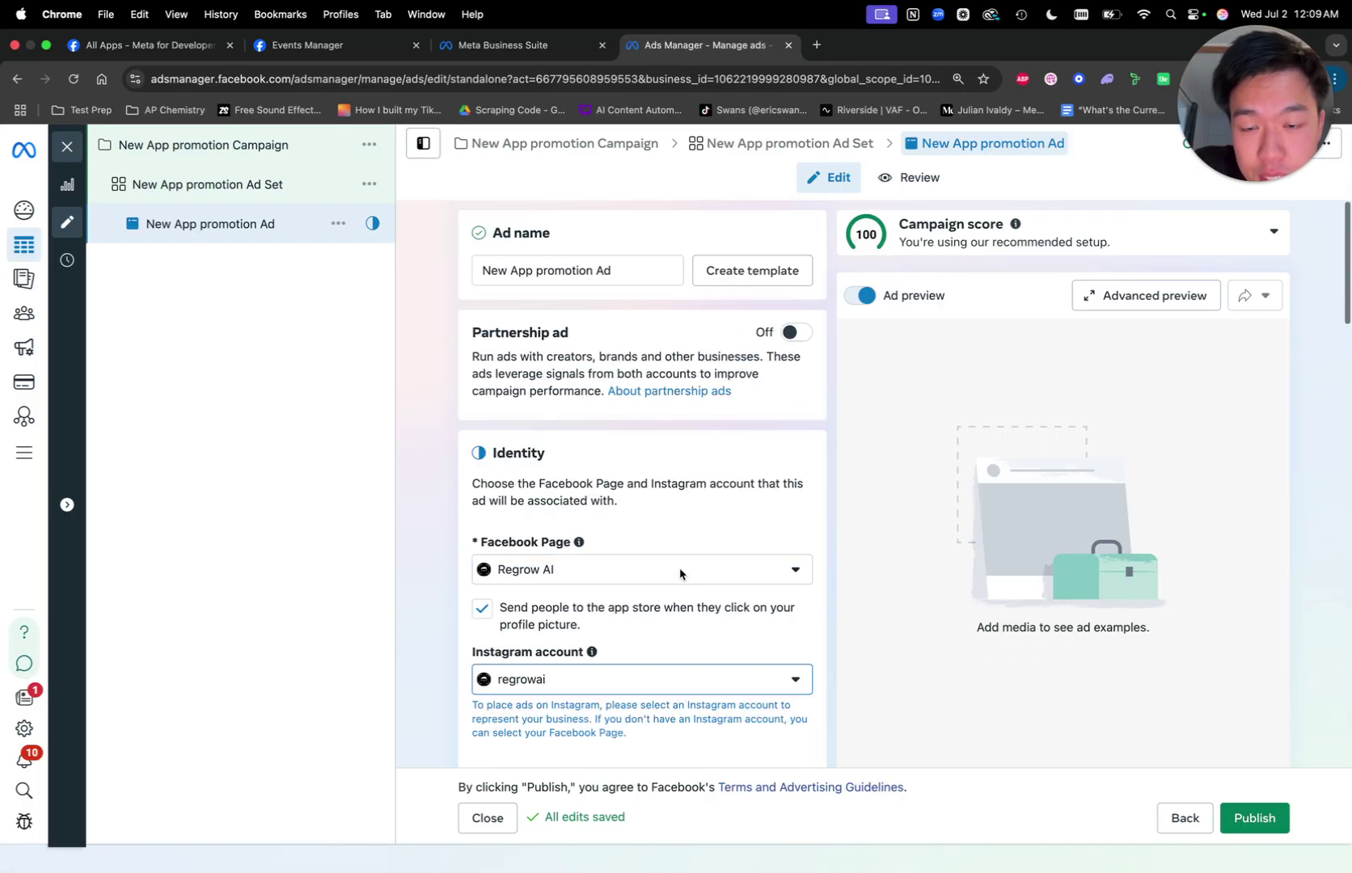
pyautogui.scroll(-3, 655, 579)
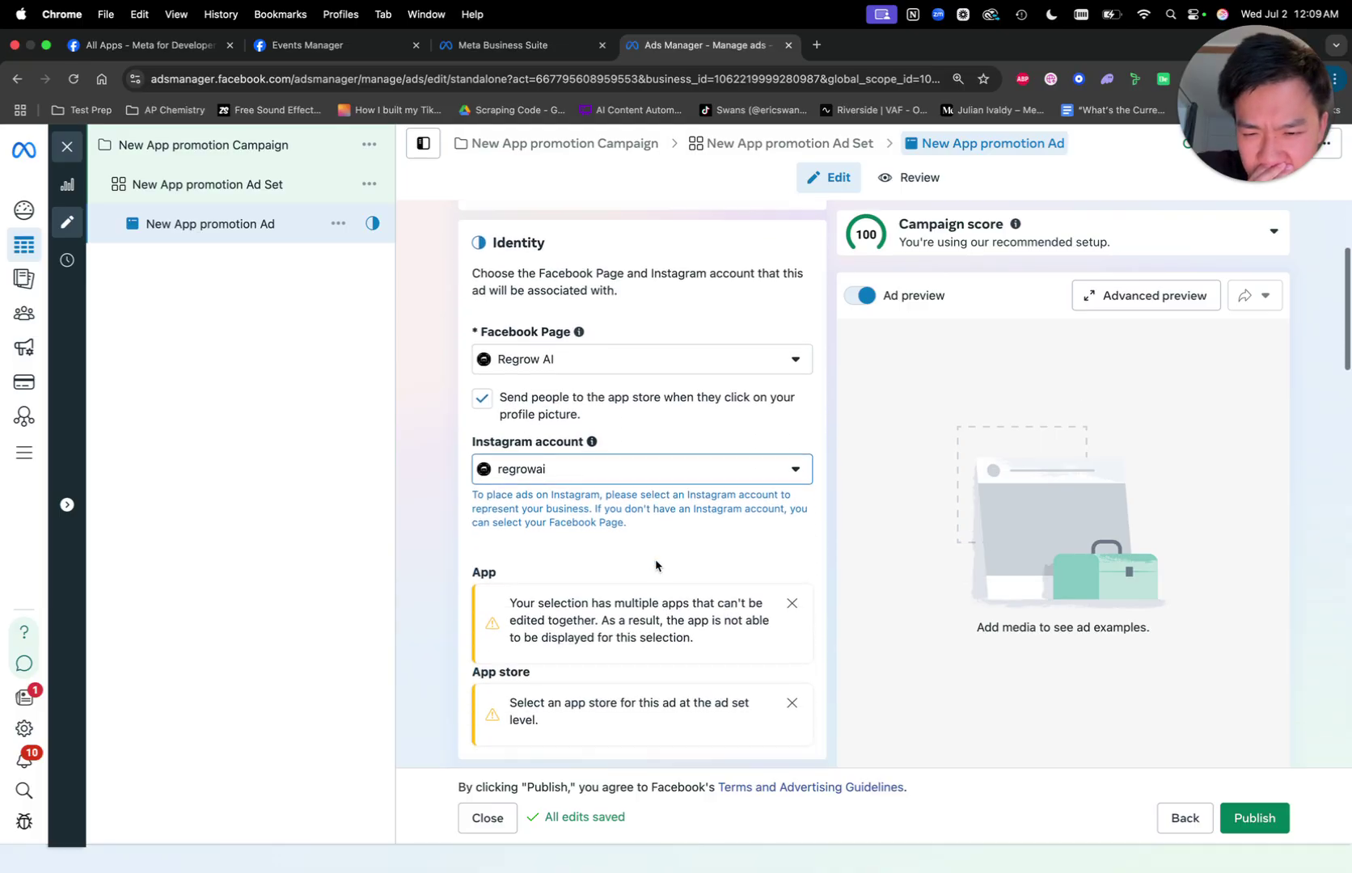
pyautogui.scroll(-1, 550, 366)
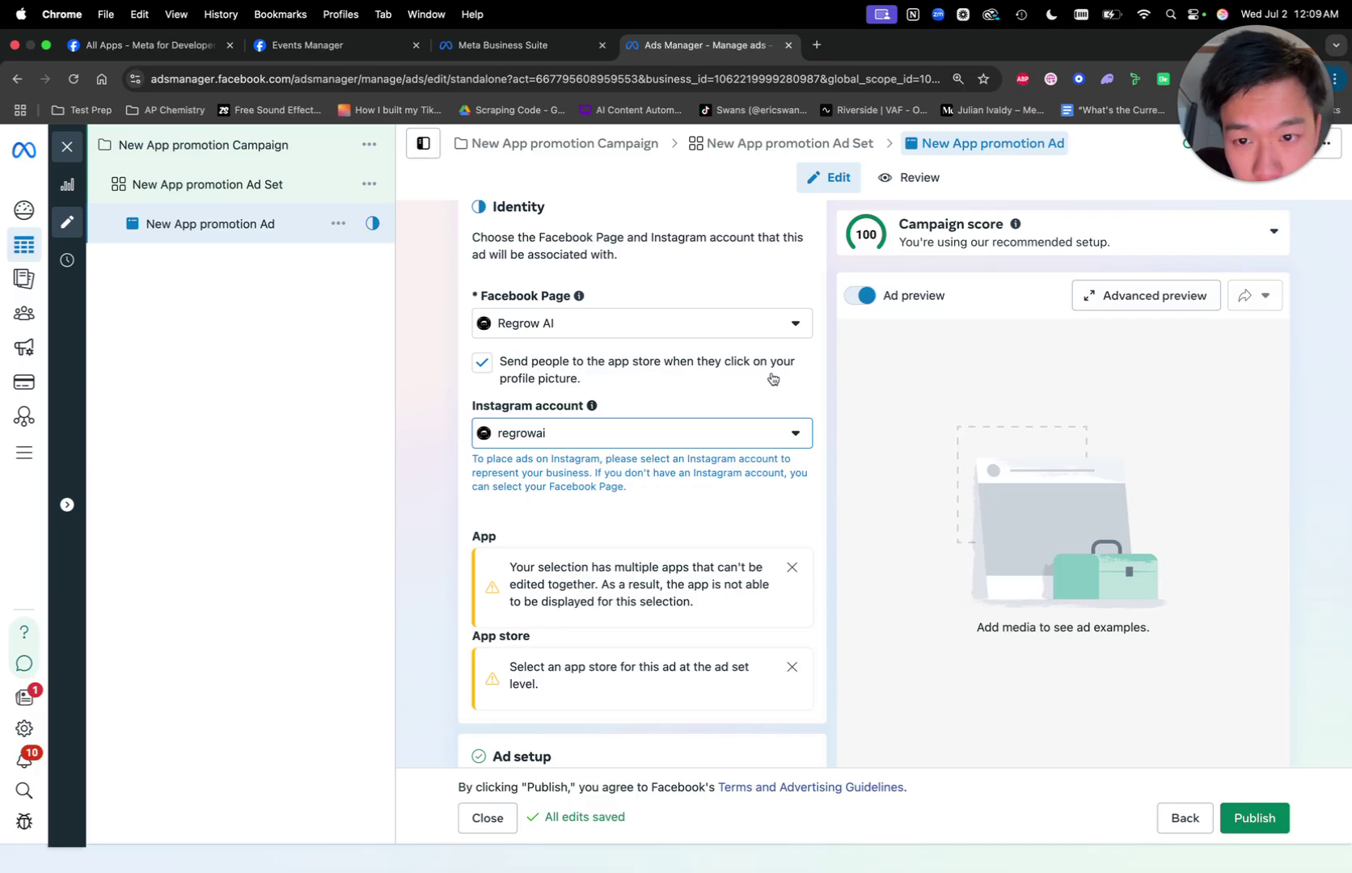
pyautogui.scroll(-1, 770, 377)
pyautogui.scroll(-15, 615, 445)
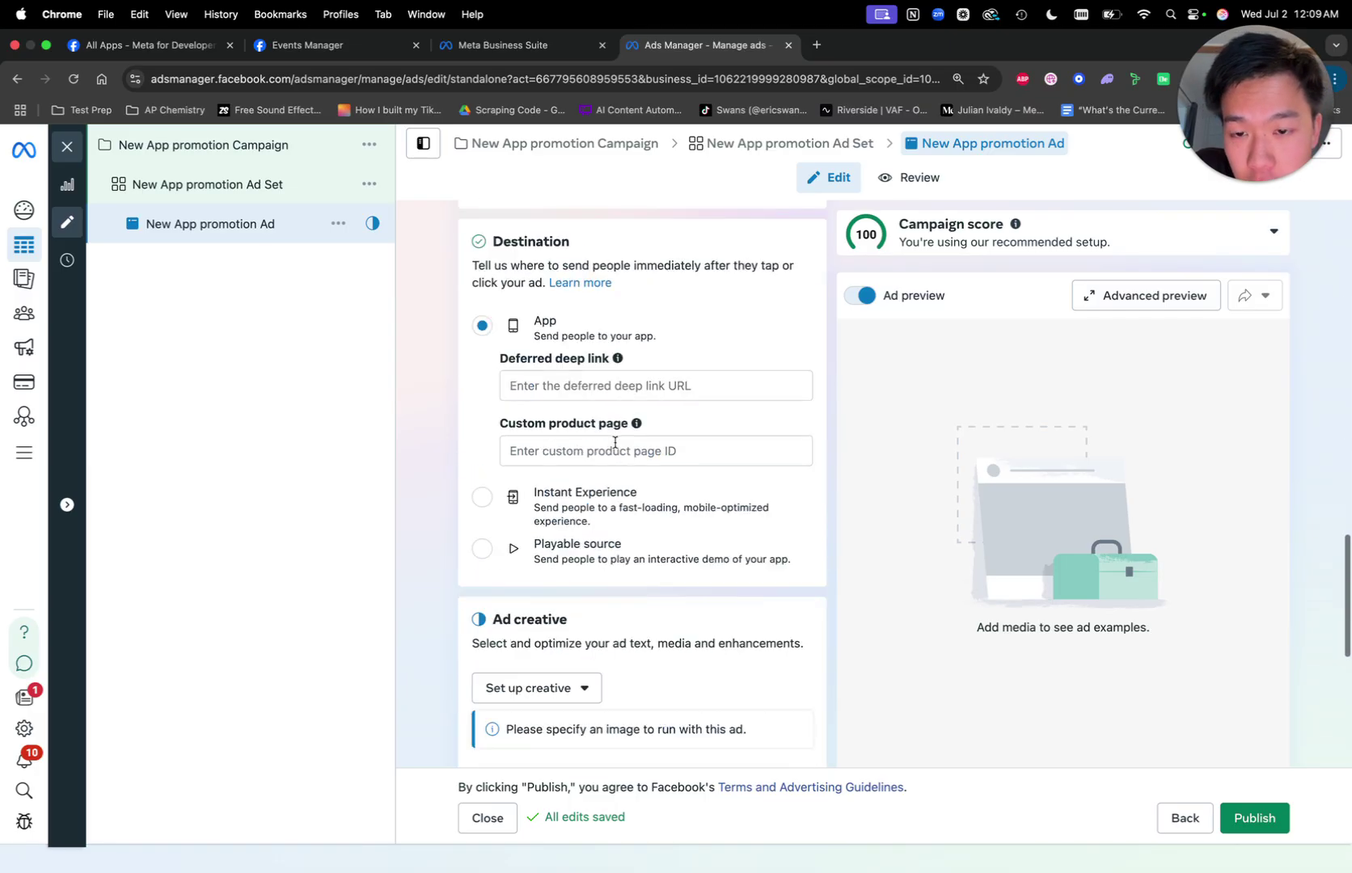
pyautogui.scroll(-8, 615, 447)
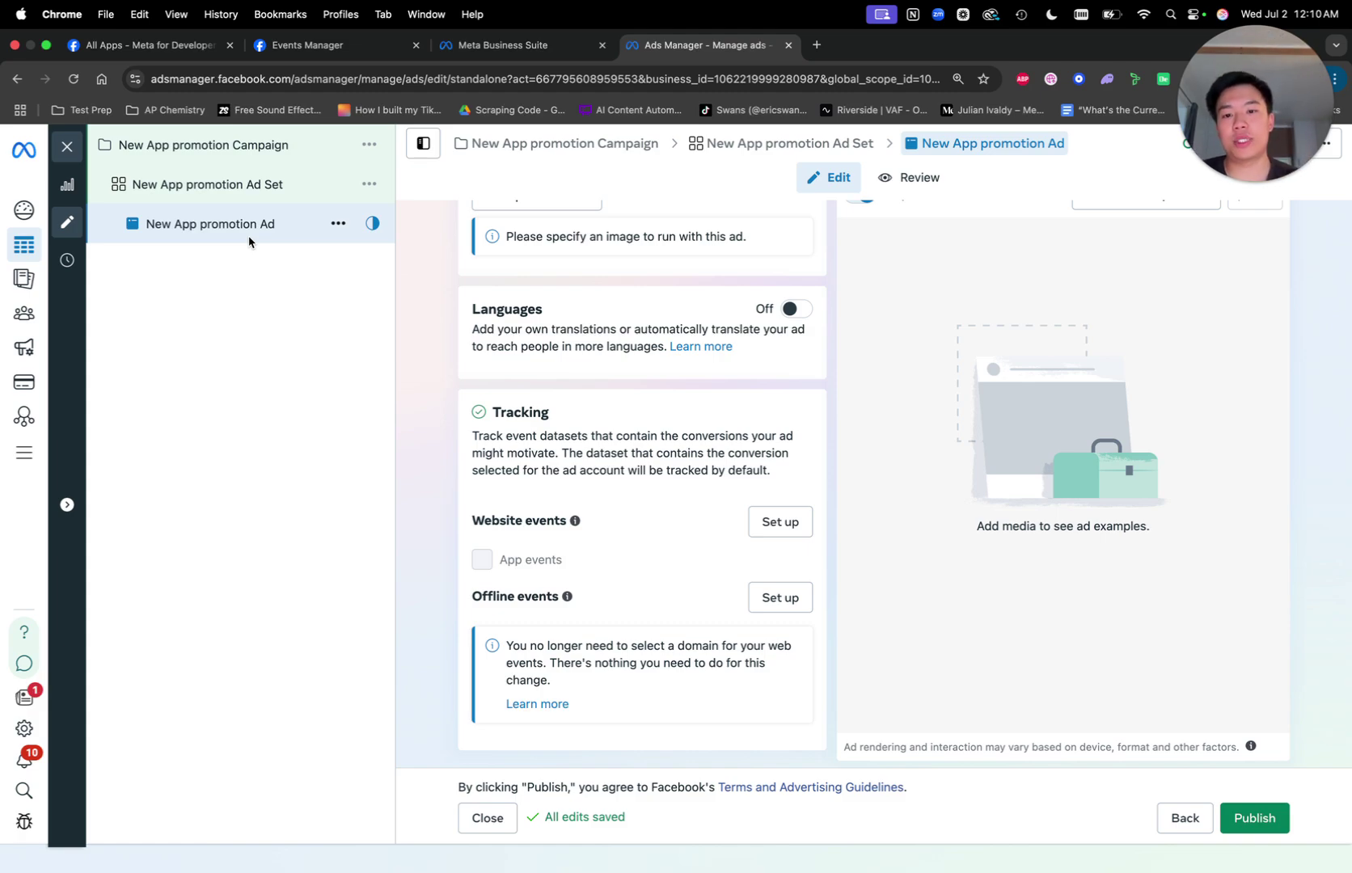
# Close the campaign editor and clear the campaign, ad set and ad selection filters.
pyautogui.click(68, 148)
pyautogui.click(133, 280)
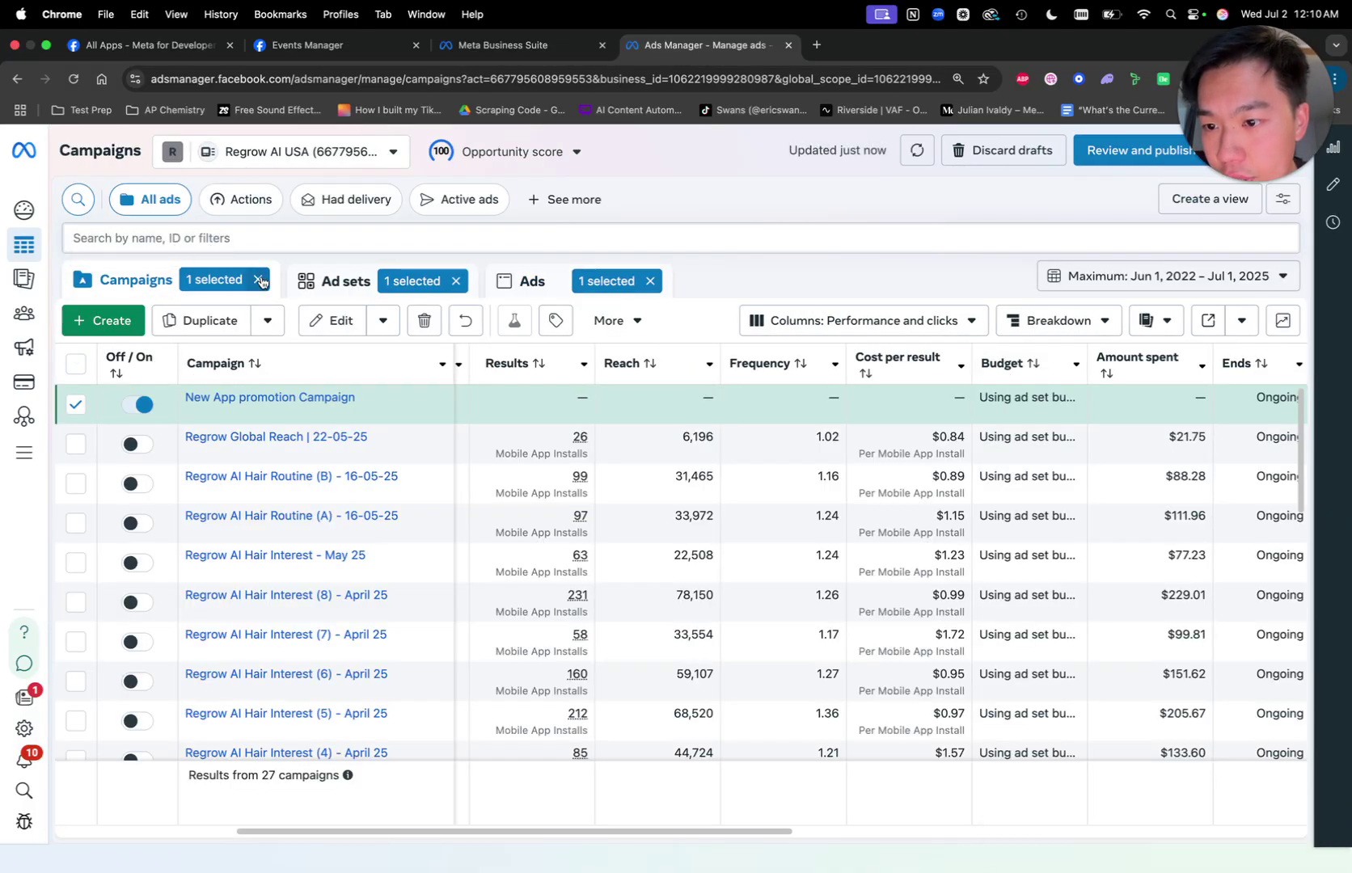
pyautogui.click(260, 279)
pyautogui.click(425, 281)
pyautogui.click(620, 281)
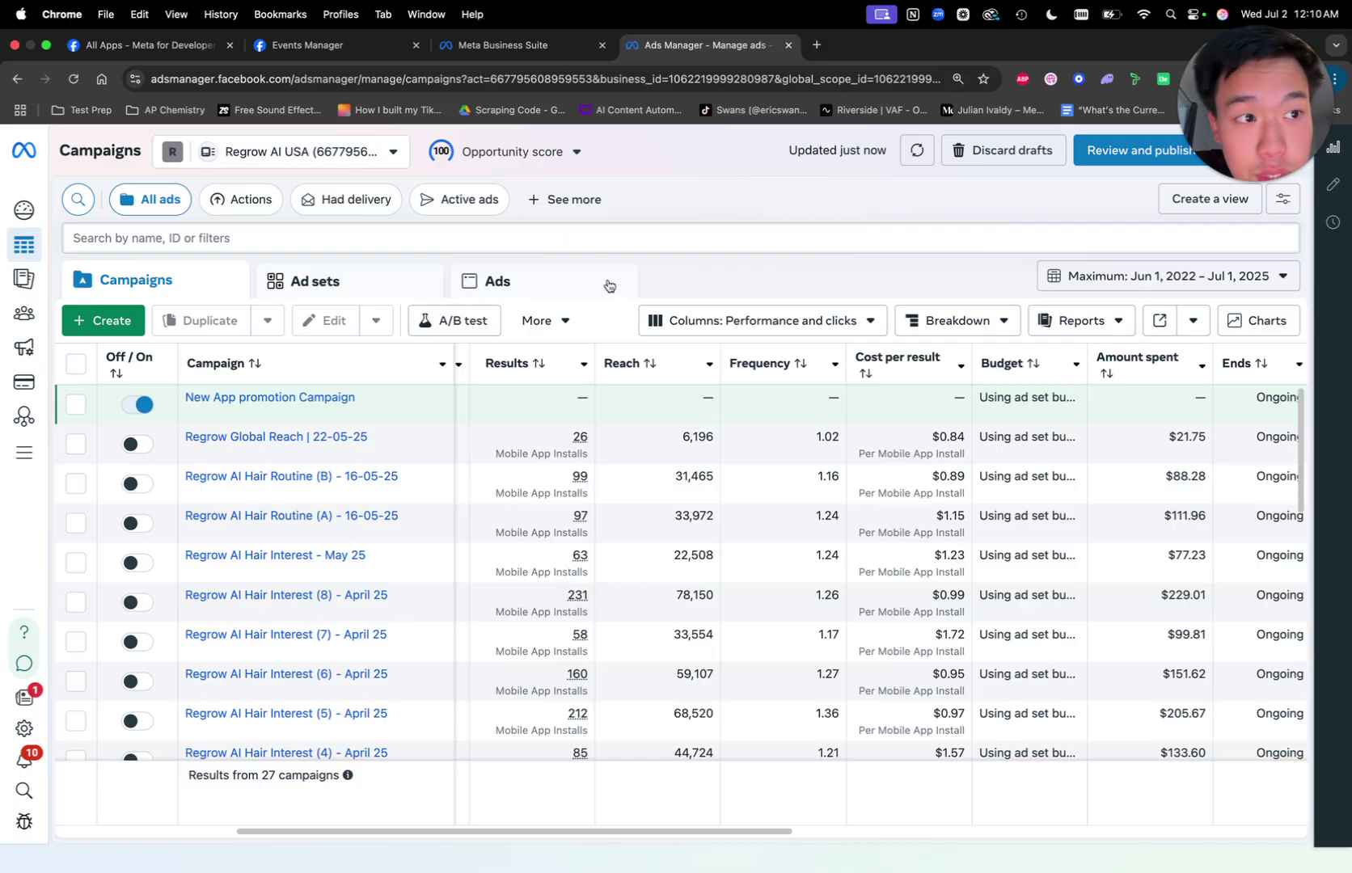
pyautogui.scroll(-1, 714, 526)
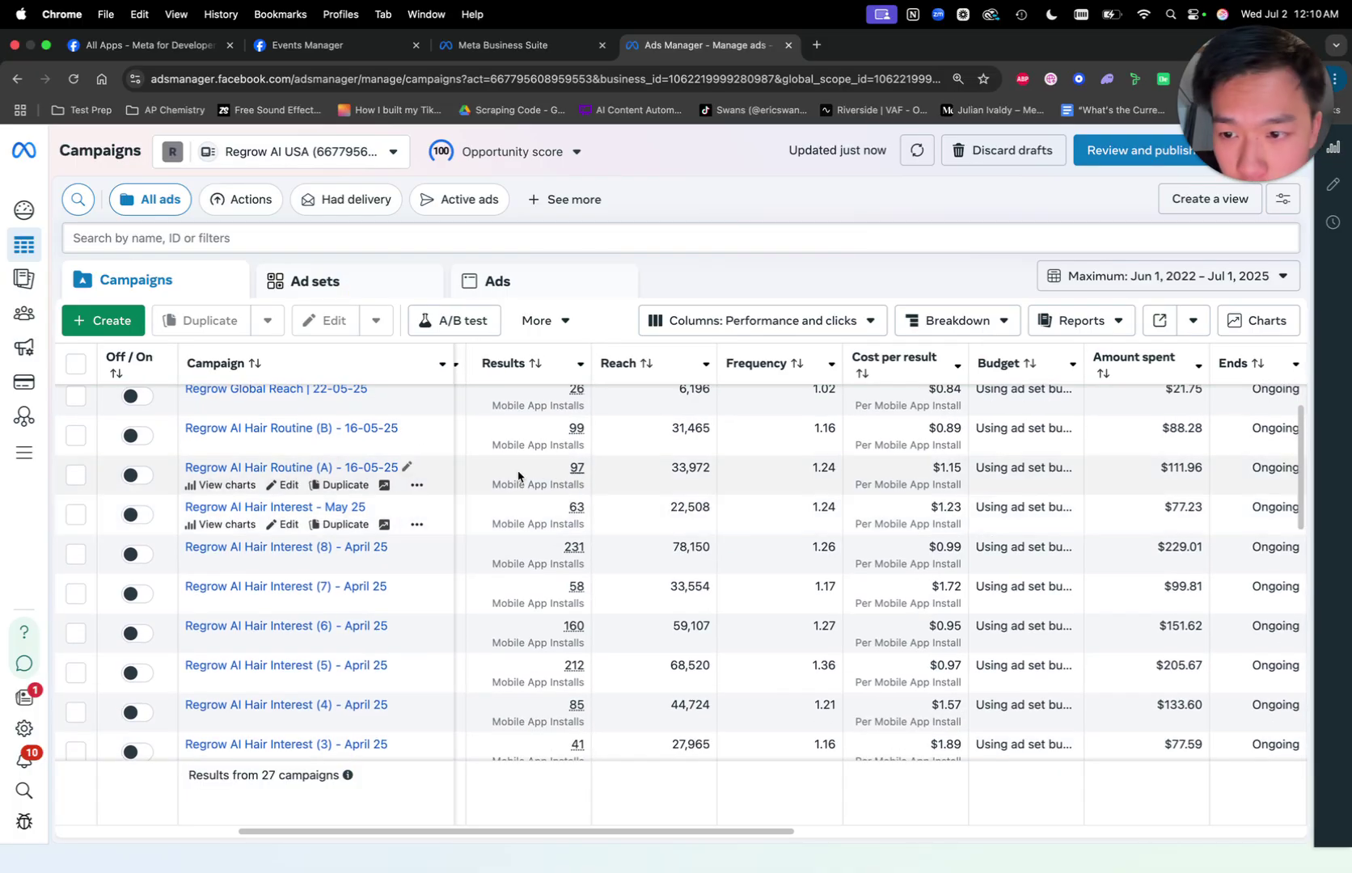
# Browse the Regrow AI Hair Routine (B) - 16-05-25 ad sets and New Hair Routine 1a's ads.
pyautogui.click(322, 439)
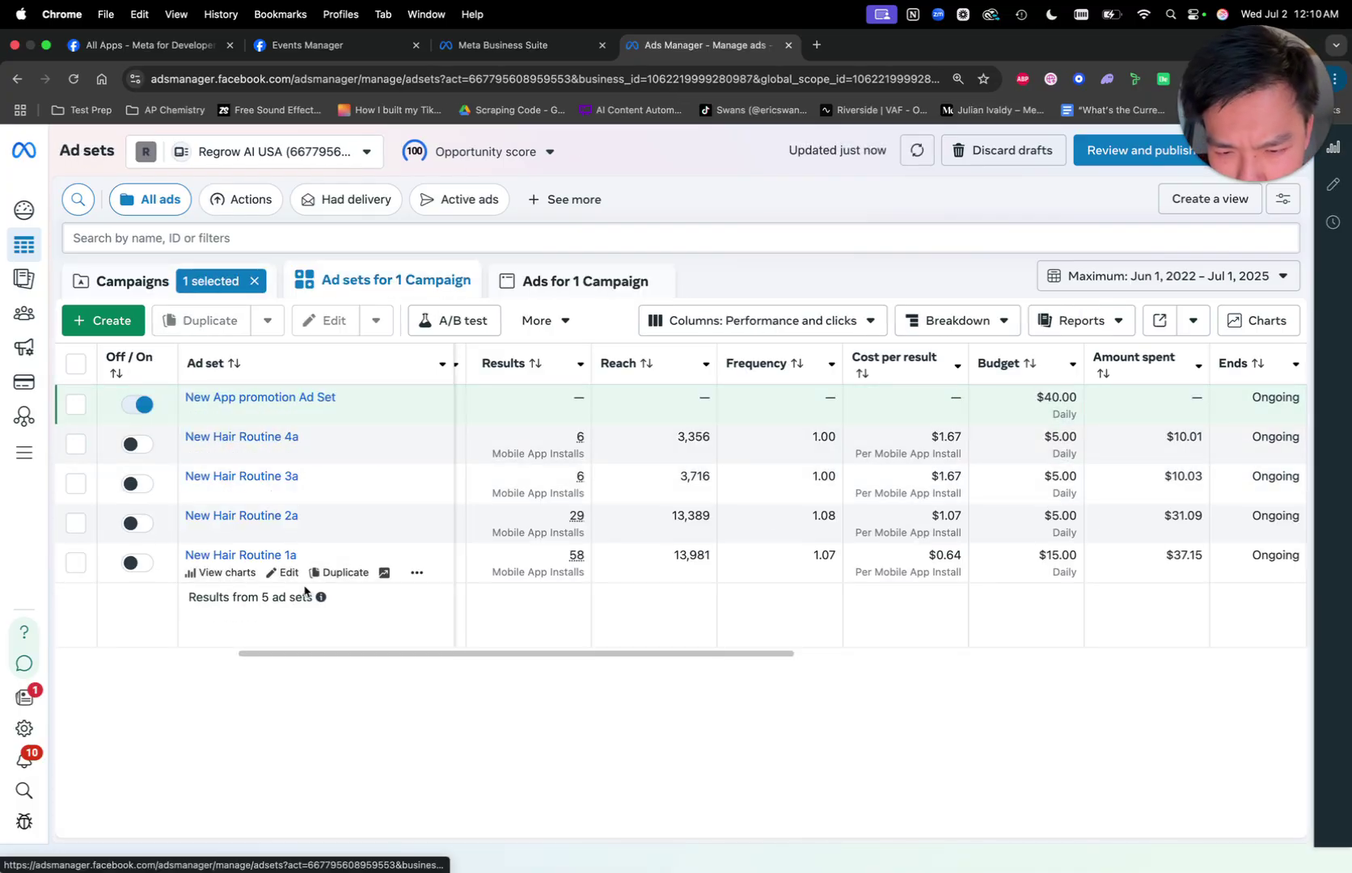
pyautogui.click(271, 556)
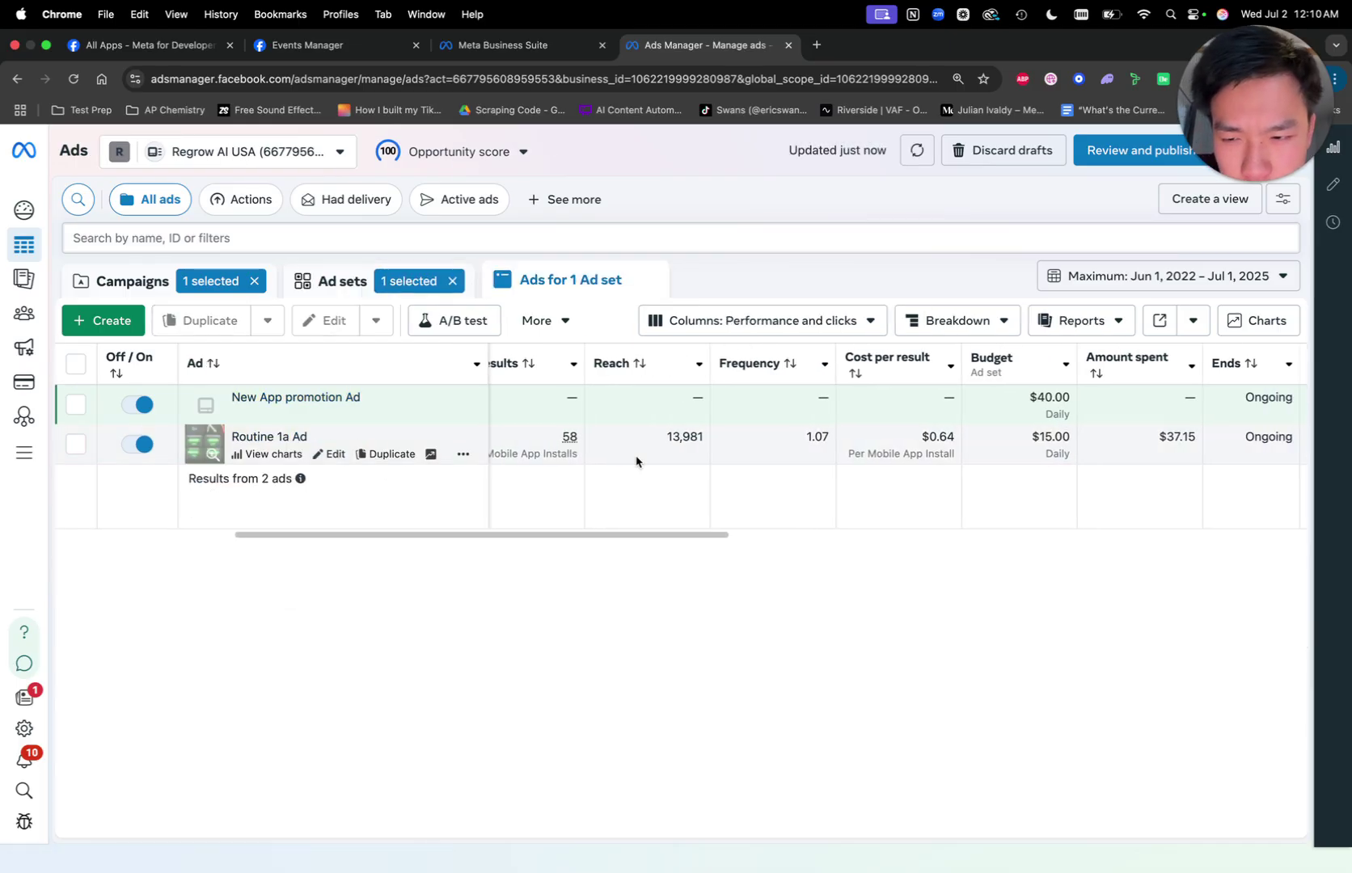
pyautogui.click(160, 288)
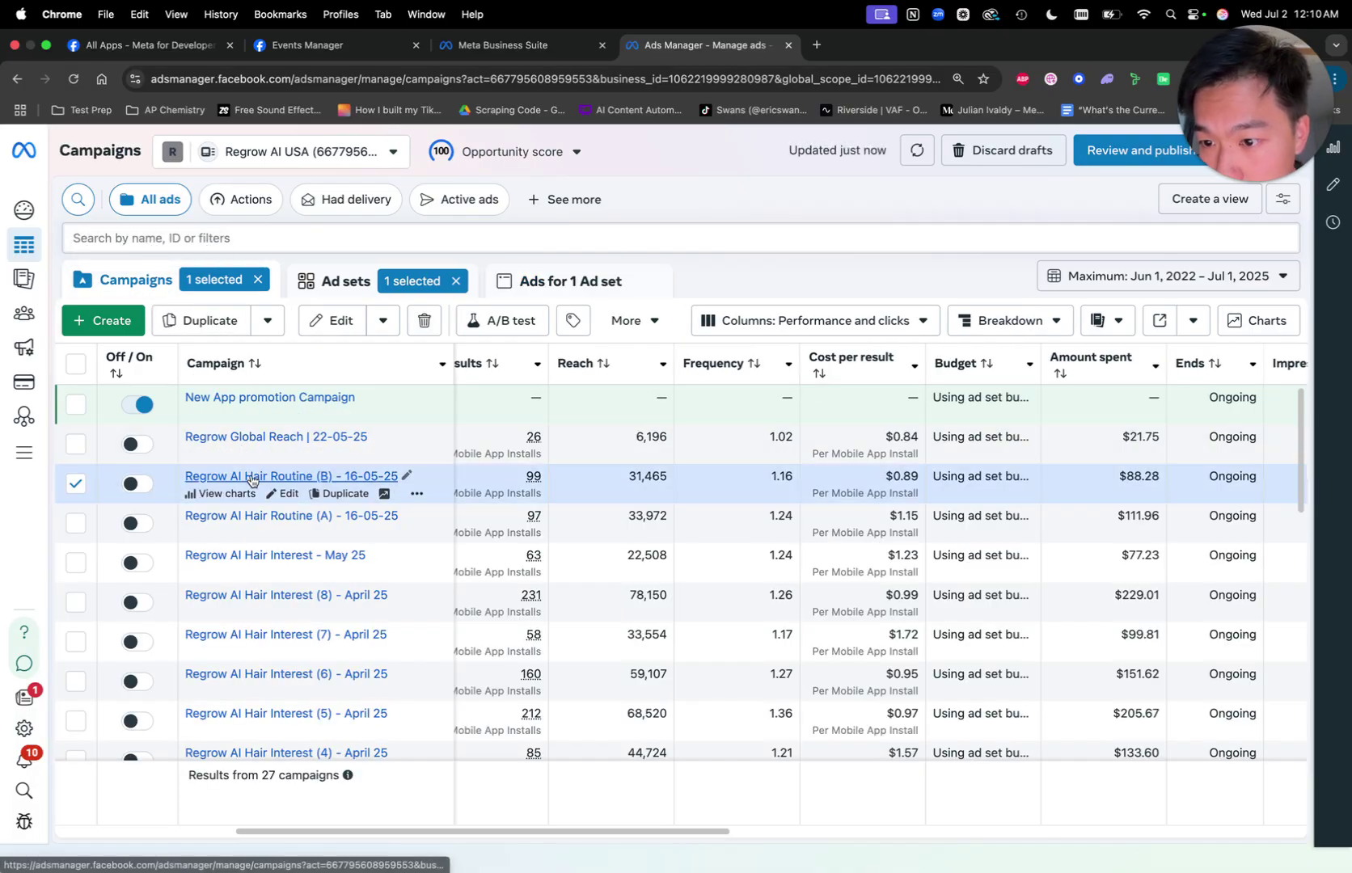
pyautogui.click(291, 475)
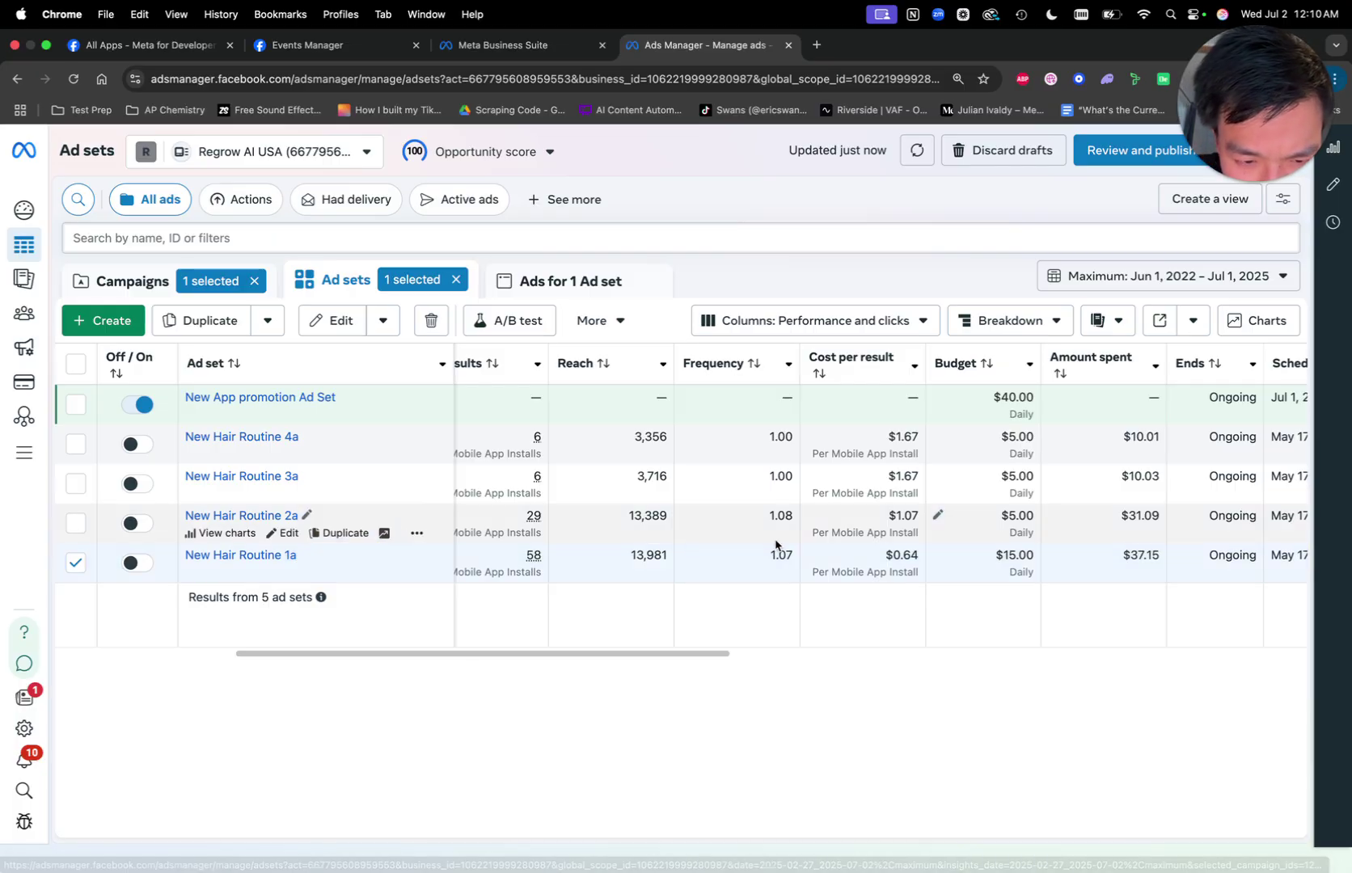
pyautogui.moveTo(536, 553)
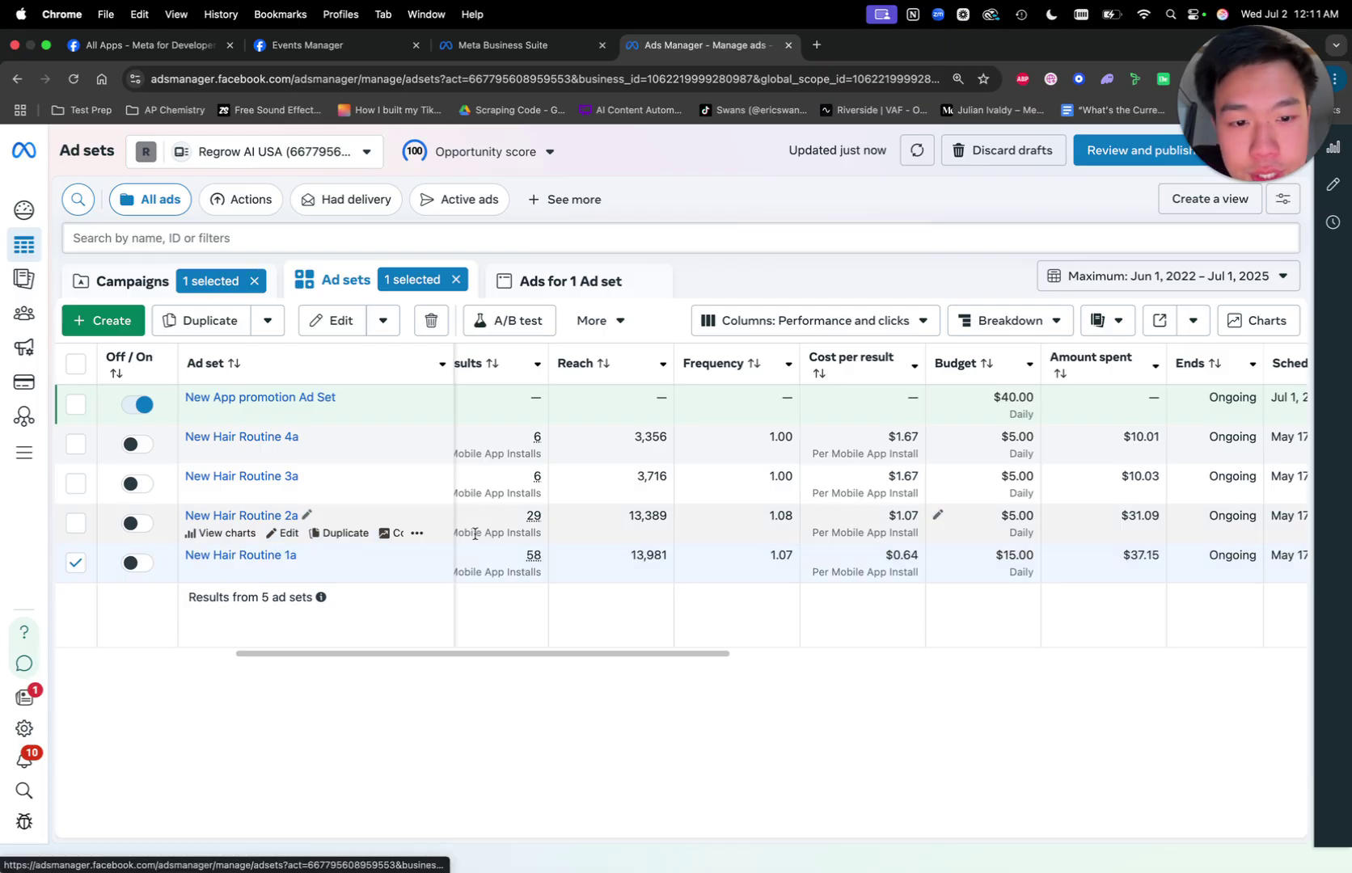
pyautogui.hscroll(3, 927, 573)
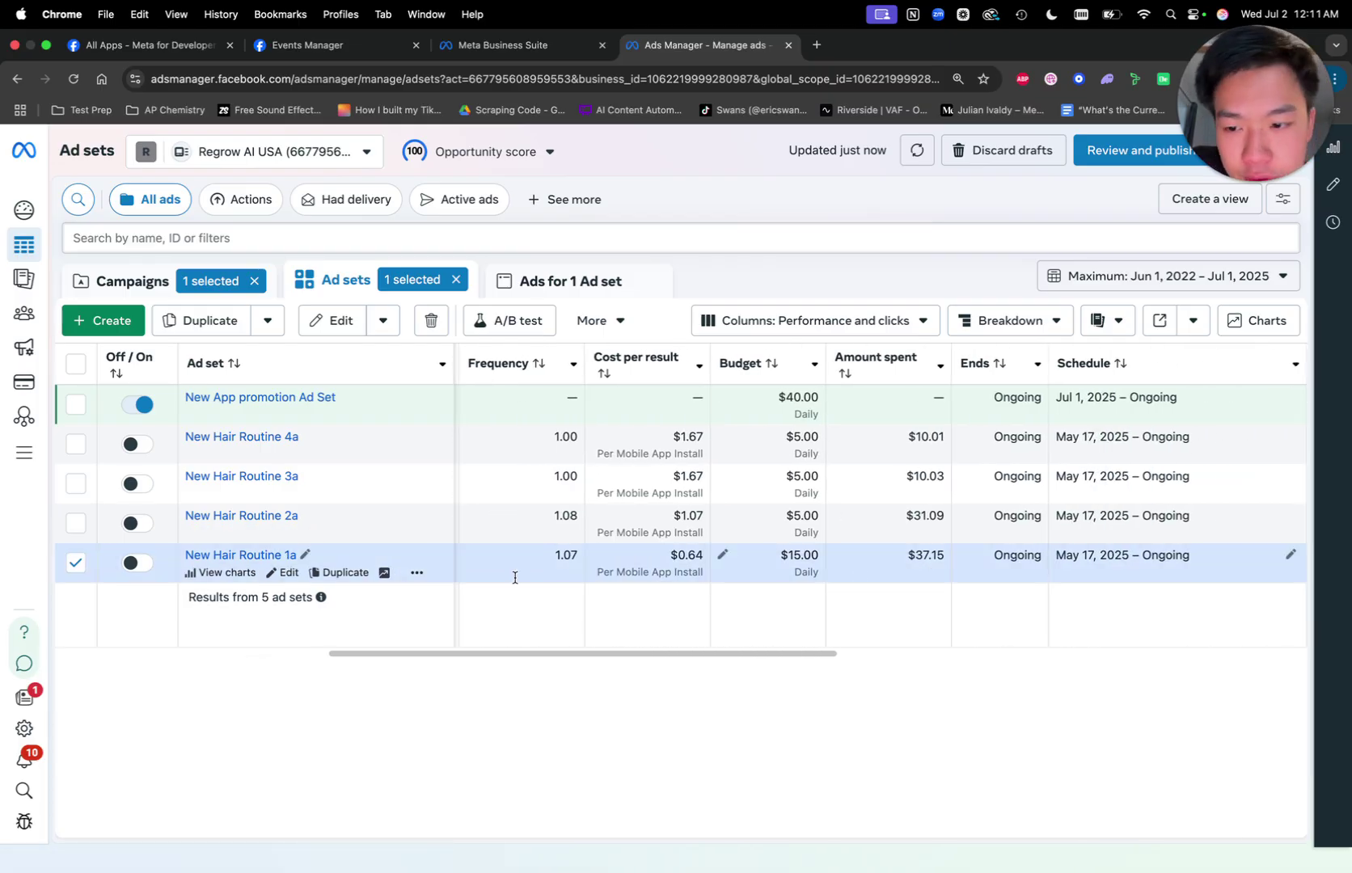
pyautogui.hscroll(-3, 670, 593)
pyautogui.hscroll(-1, 670, 593)
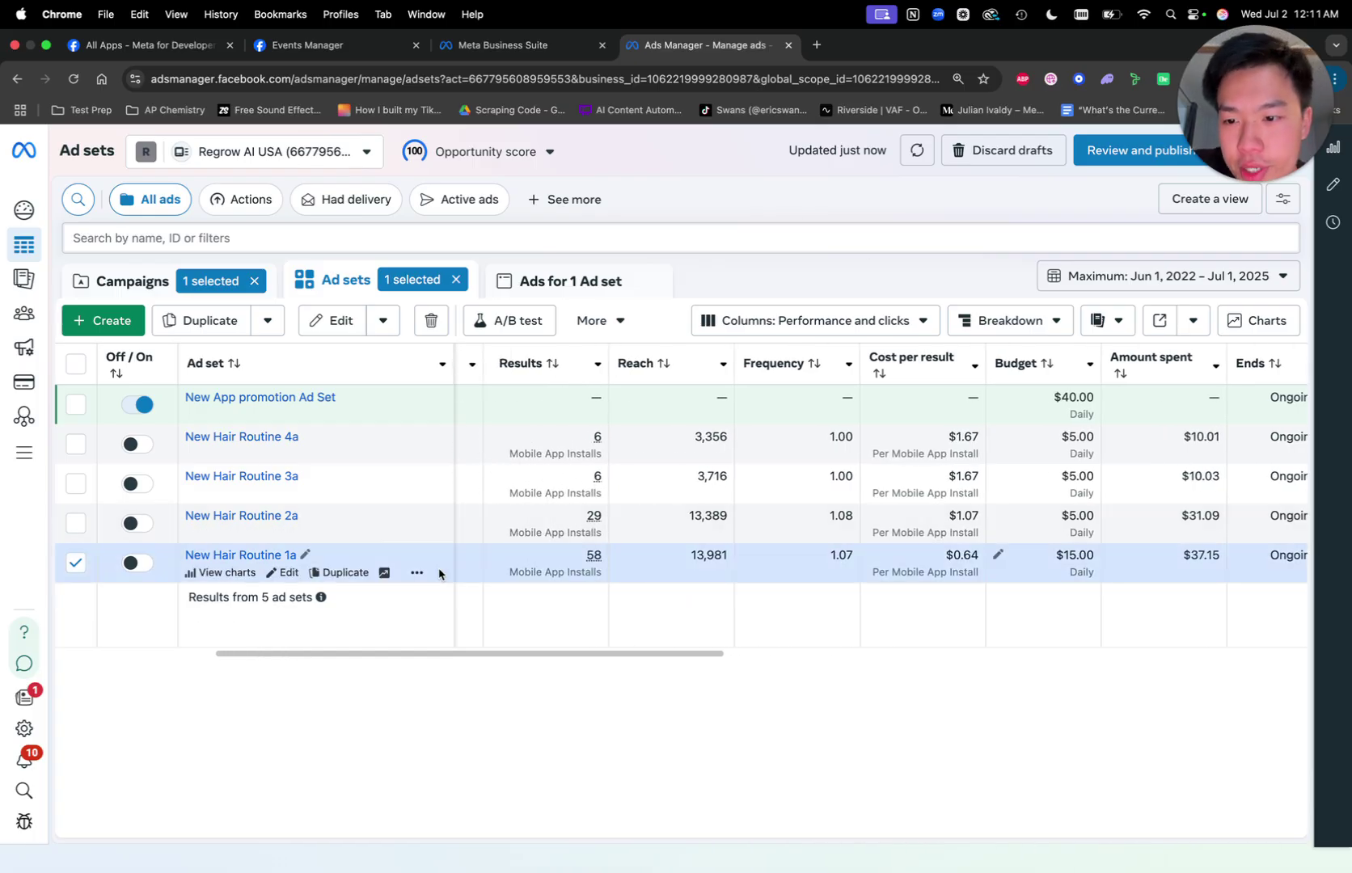
pyautogui.click(280, 561)
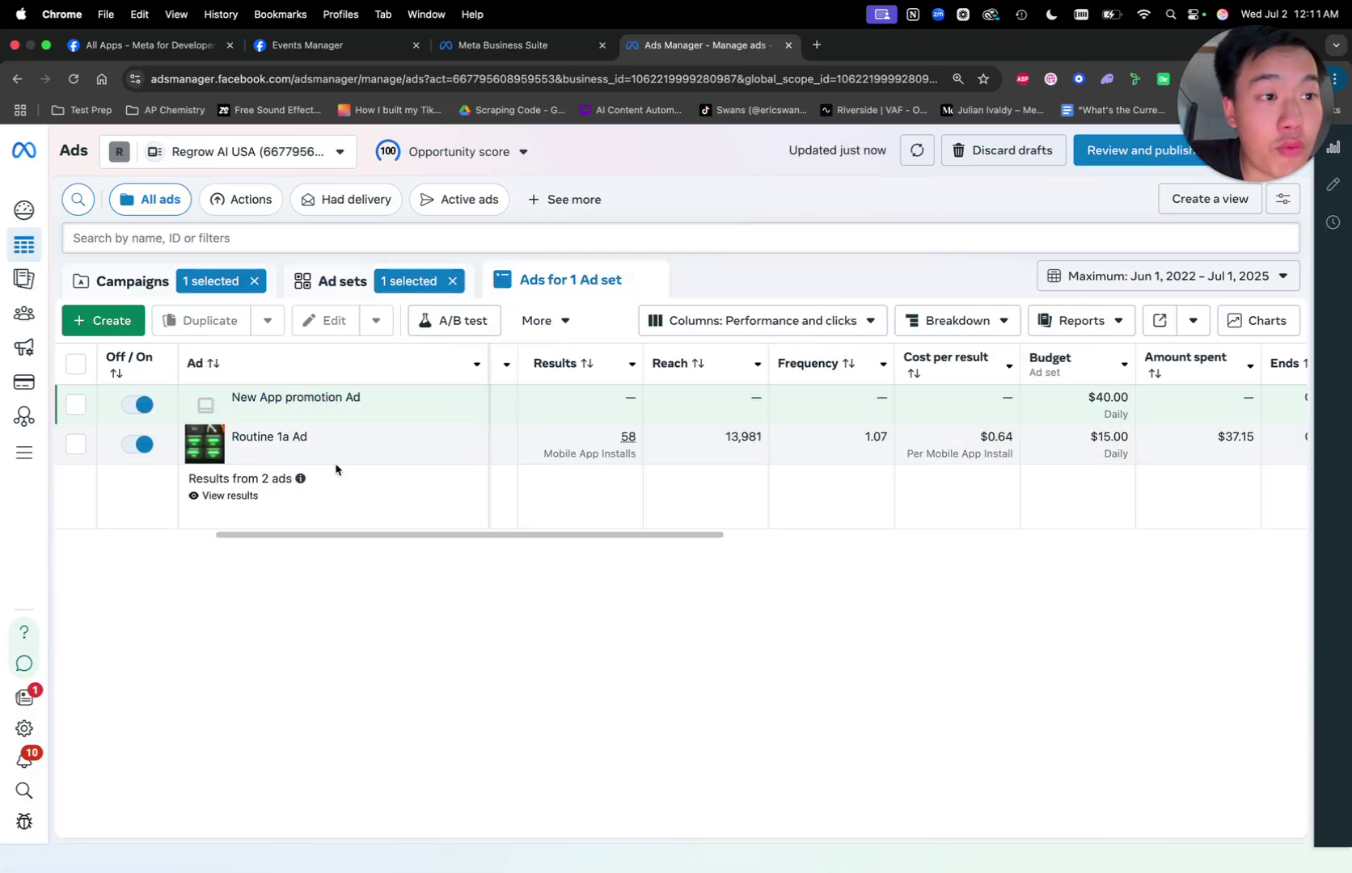
pyautogui.moveTo(330, 465)
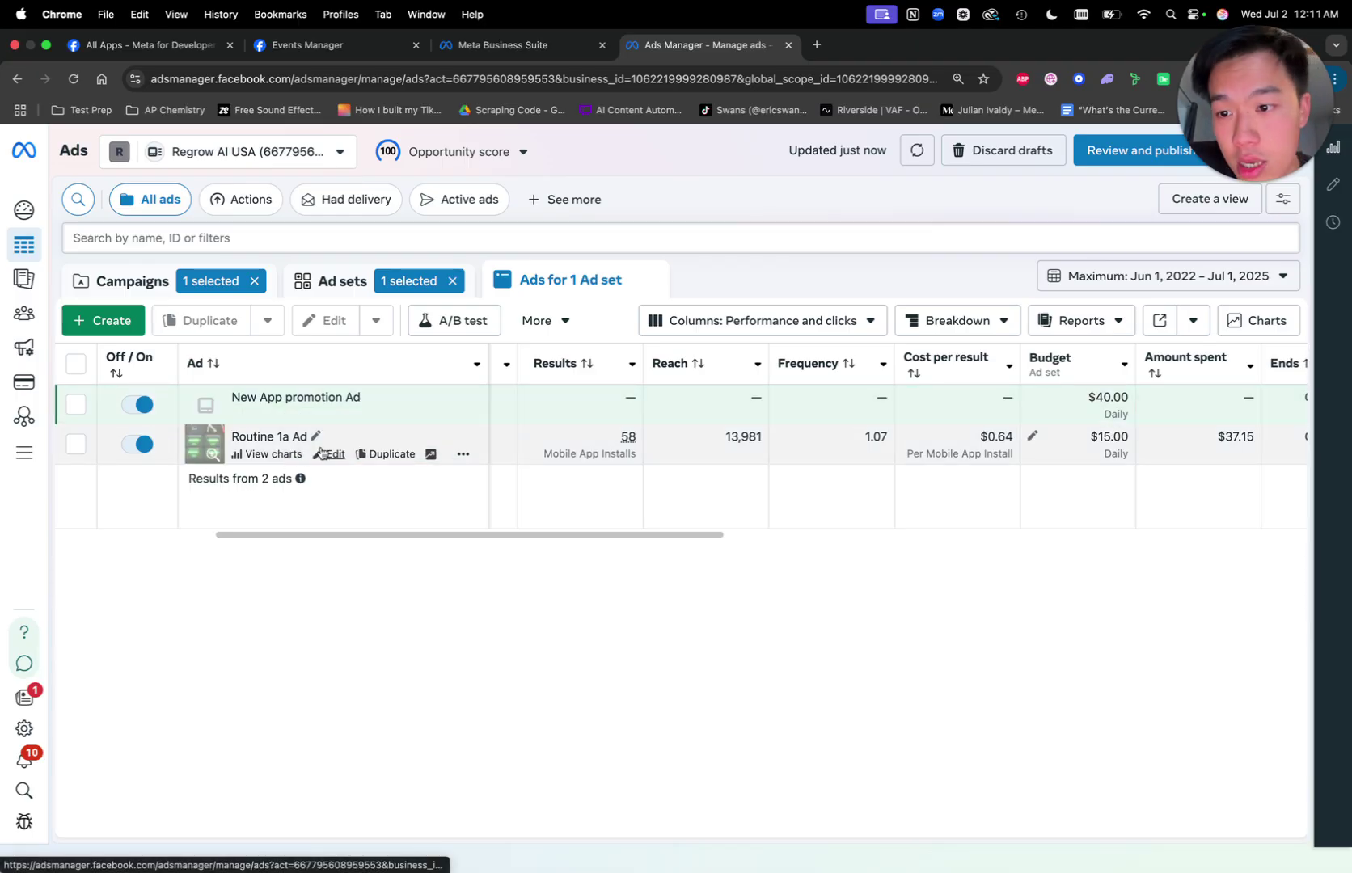
# Open HairRegrow AI 1 in Regrow AI Hair Interest - May 25 and select the Hair routine 1 ad.
pyautogui.click(140, 281)
pyautogui.moveTo(344, 572)
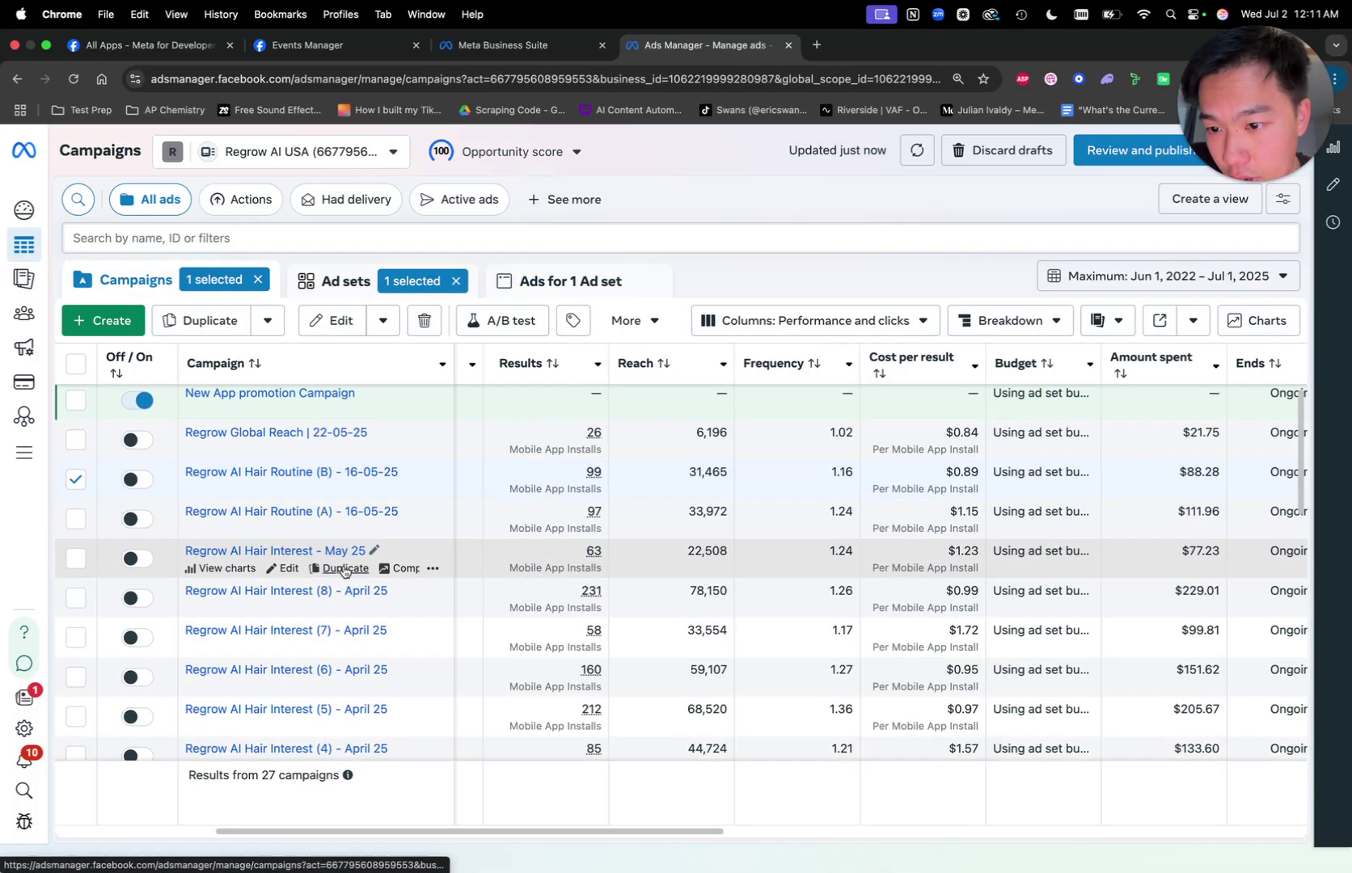
pyautogui.click(285, 552)
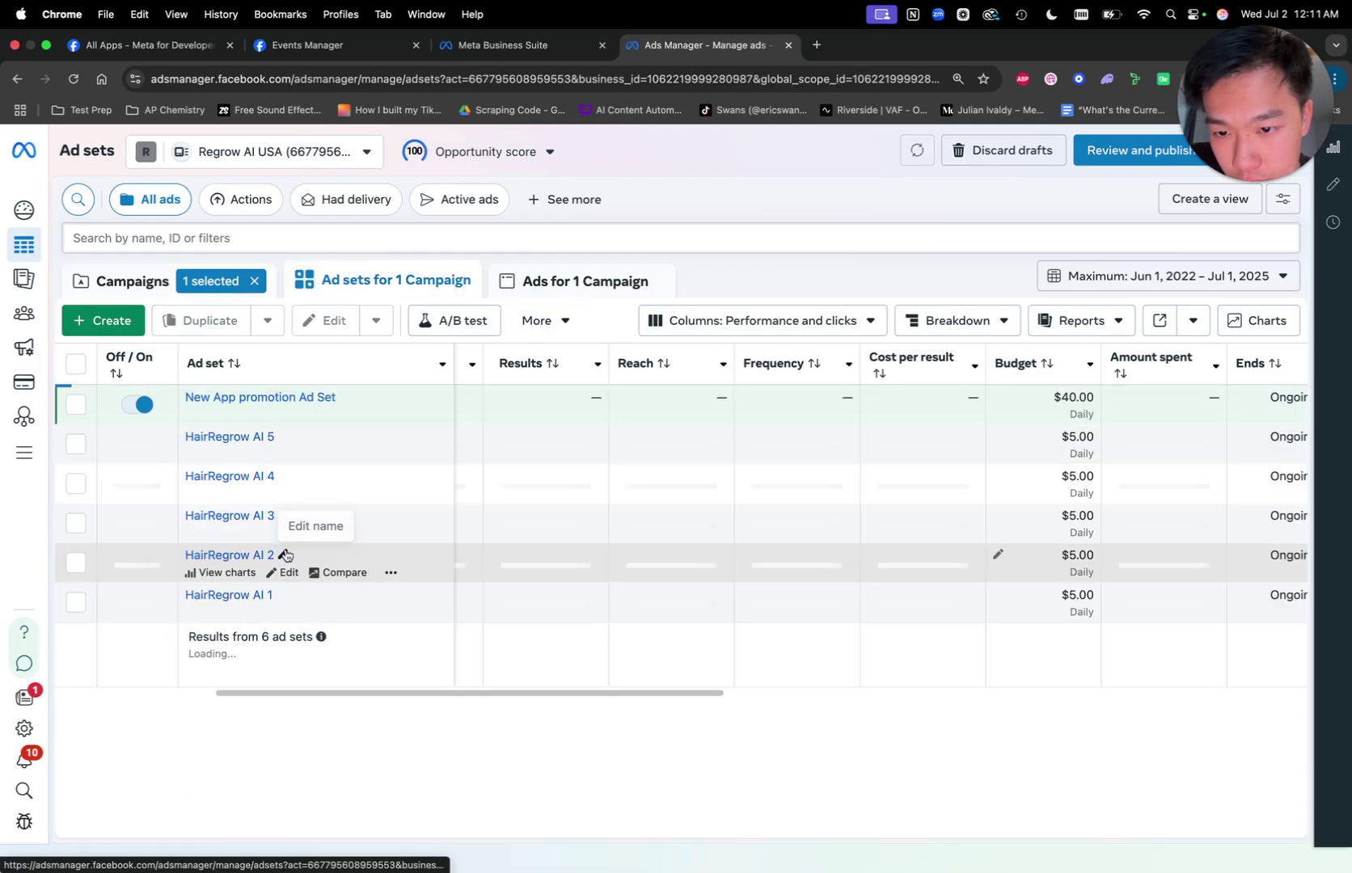
pyautogui.click(251, 604)
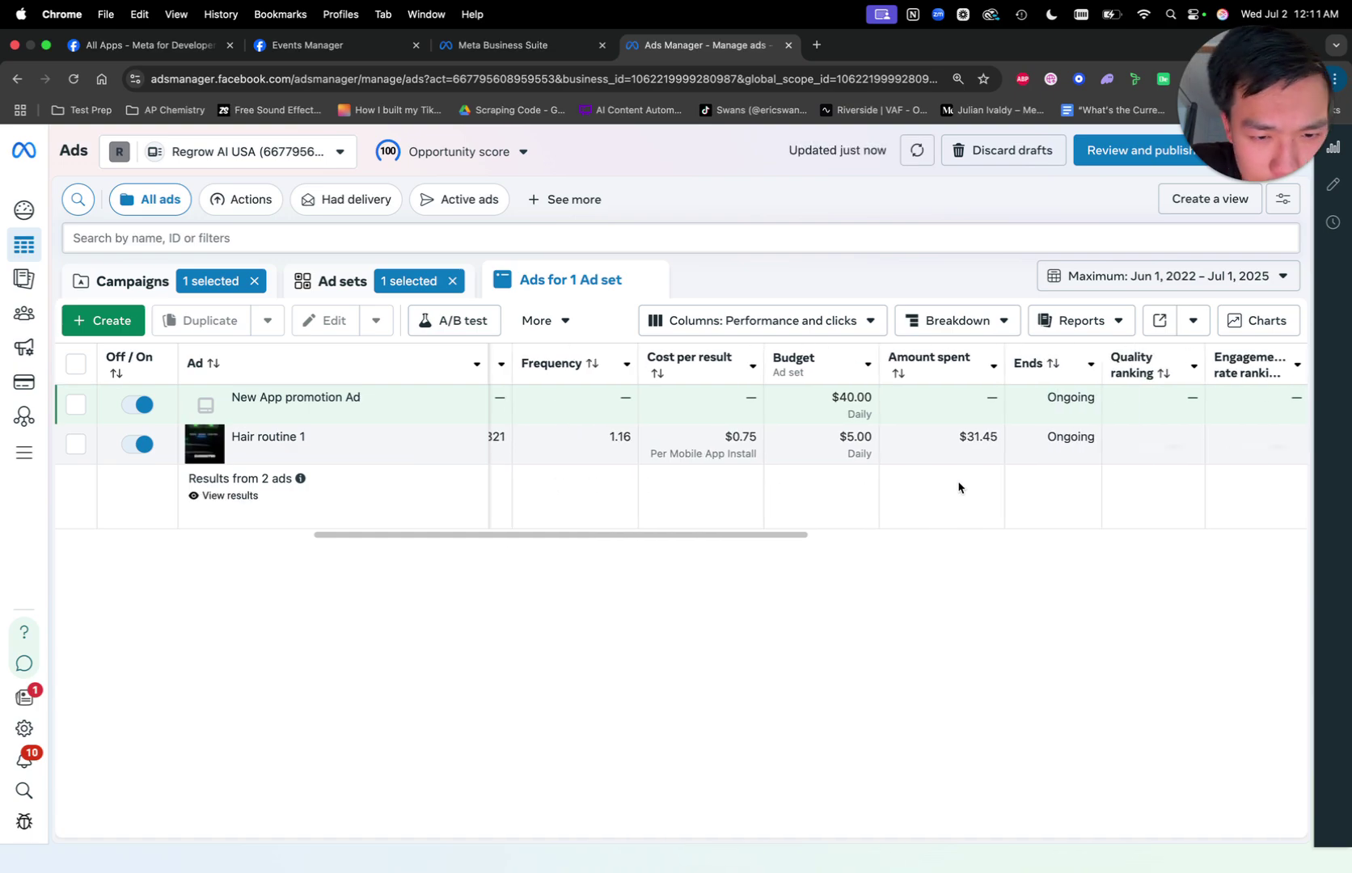
pyautogui.click(321, 458)
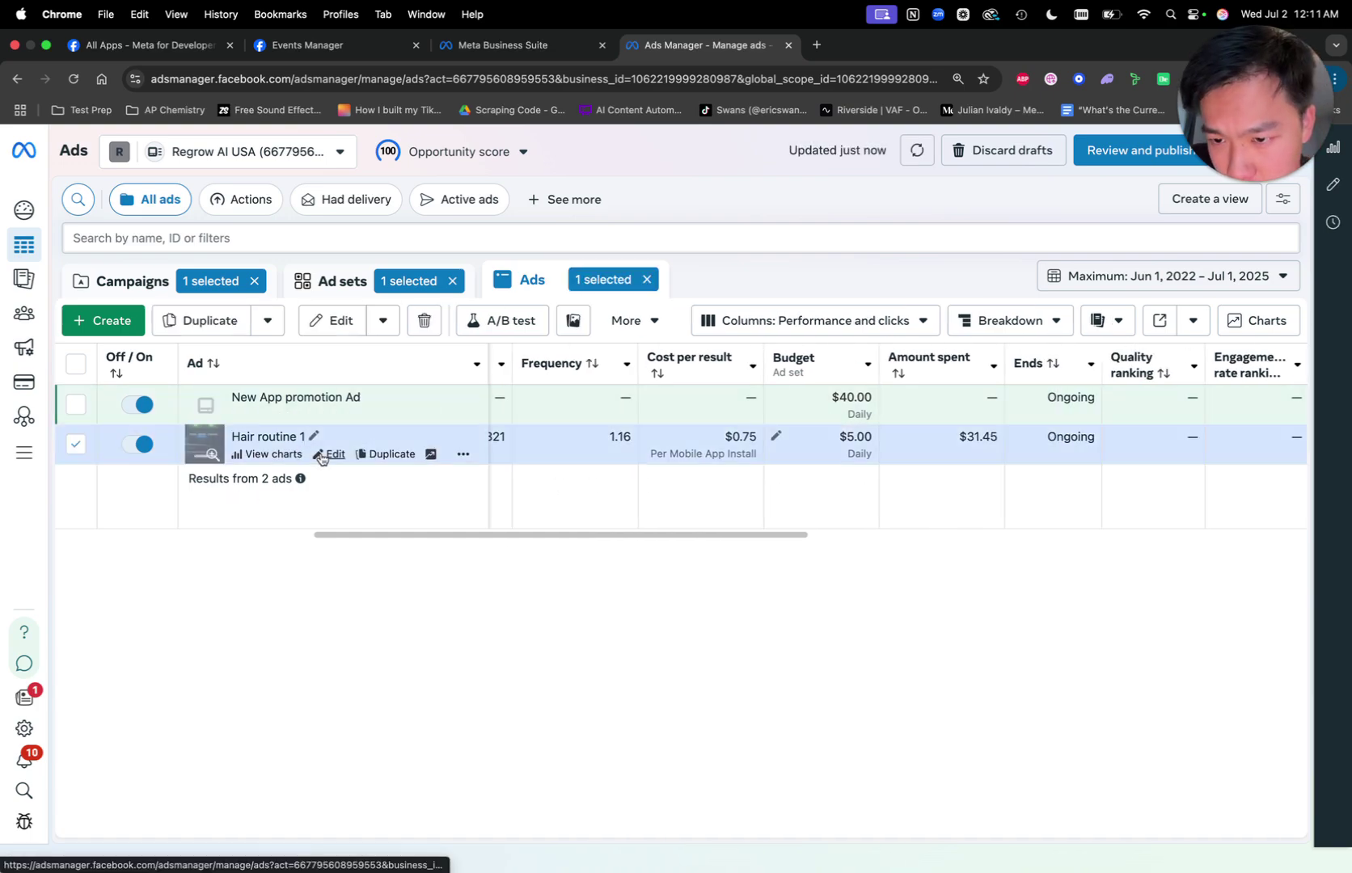
pyautogui.click(331, 455)
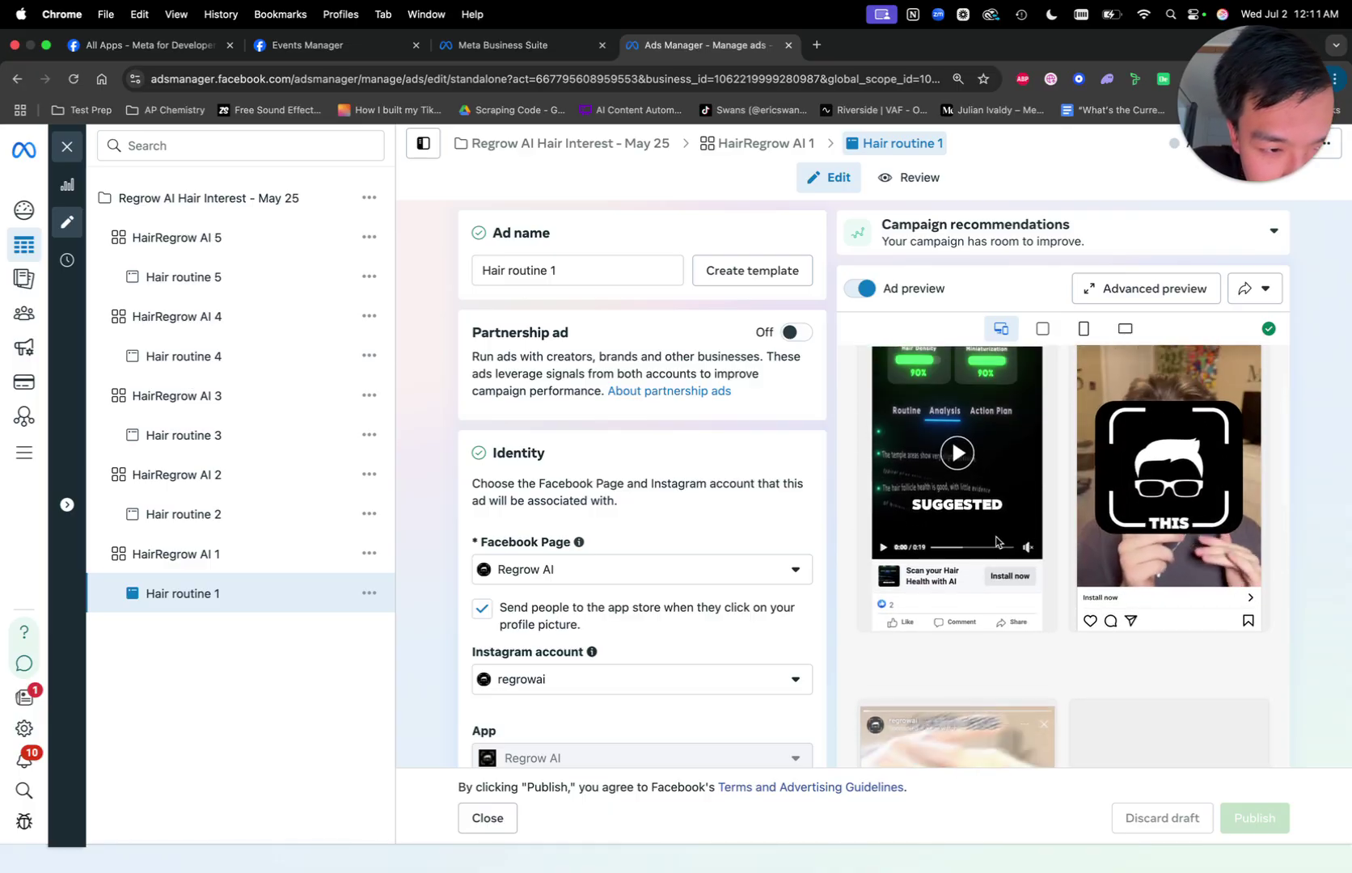
pyautogui.scroll(3, 997, 543)
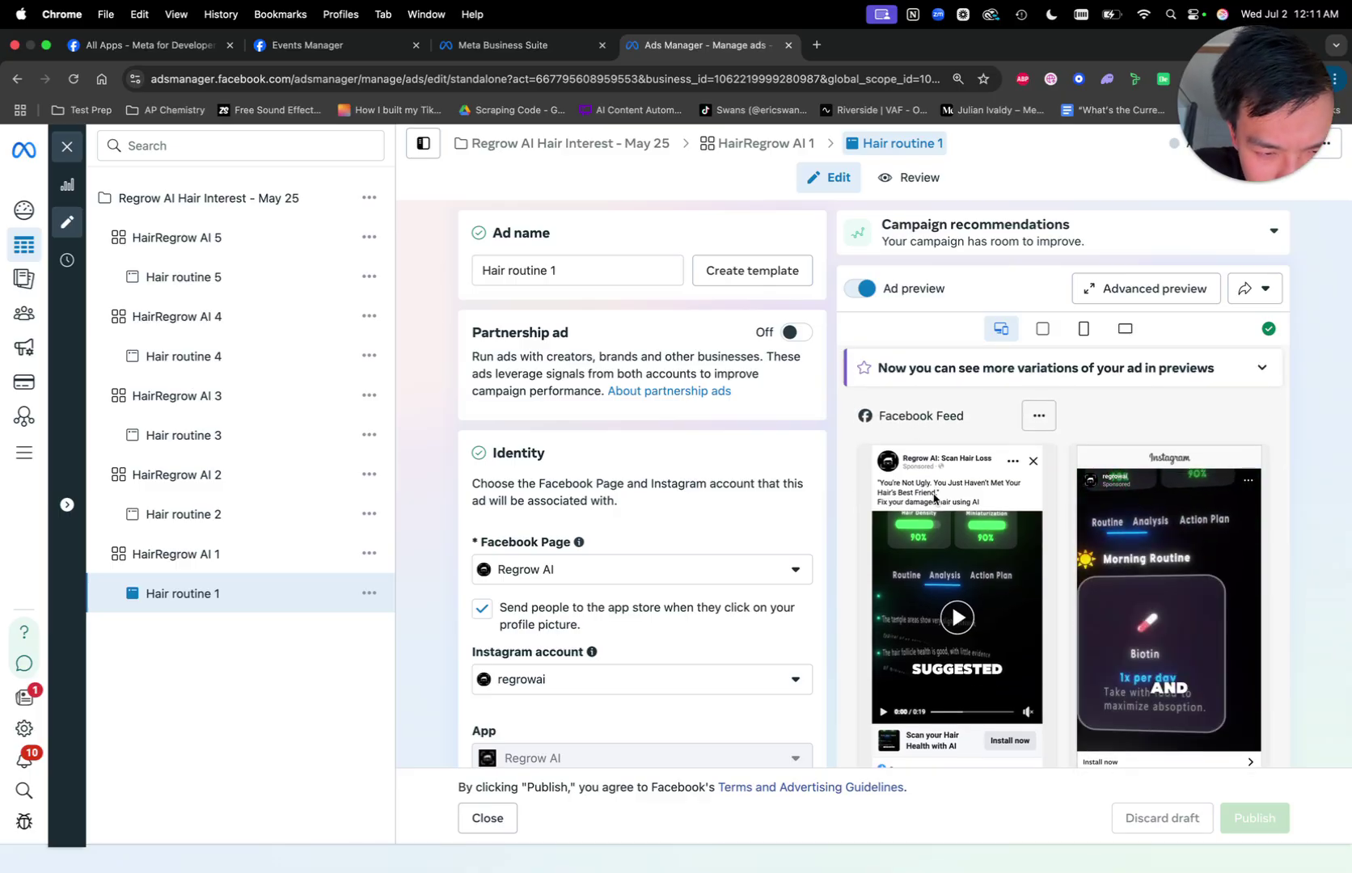
pyautogui.scroll(-2, 1037, 541)
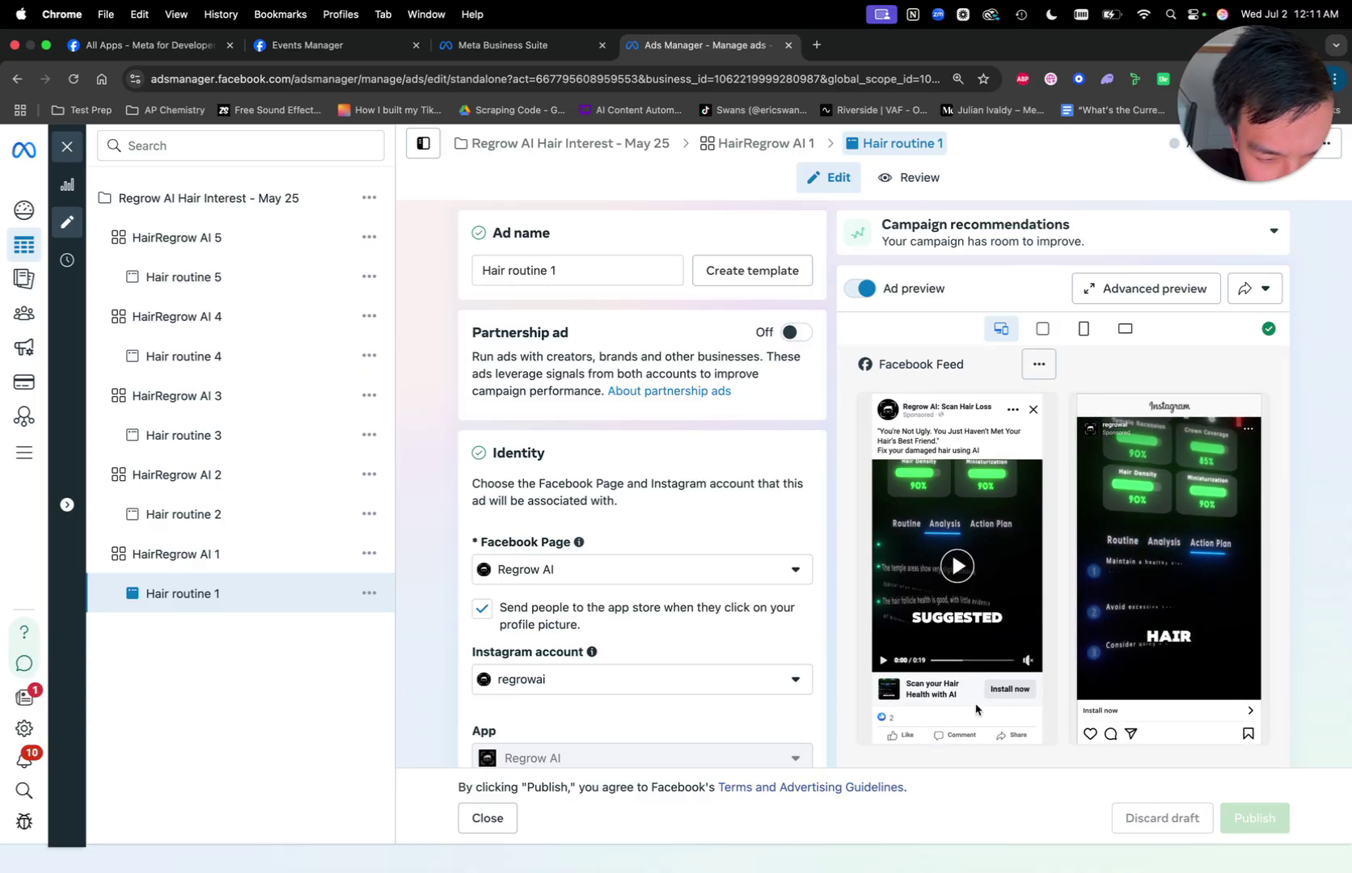
pyautogui.scroll(-3, 966, 694)
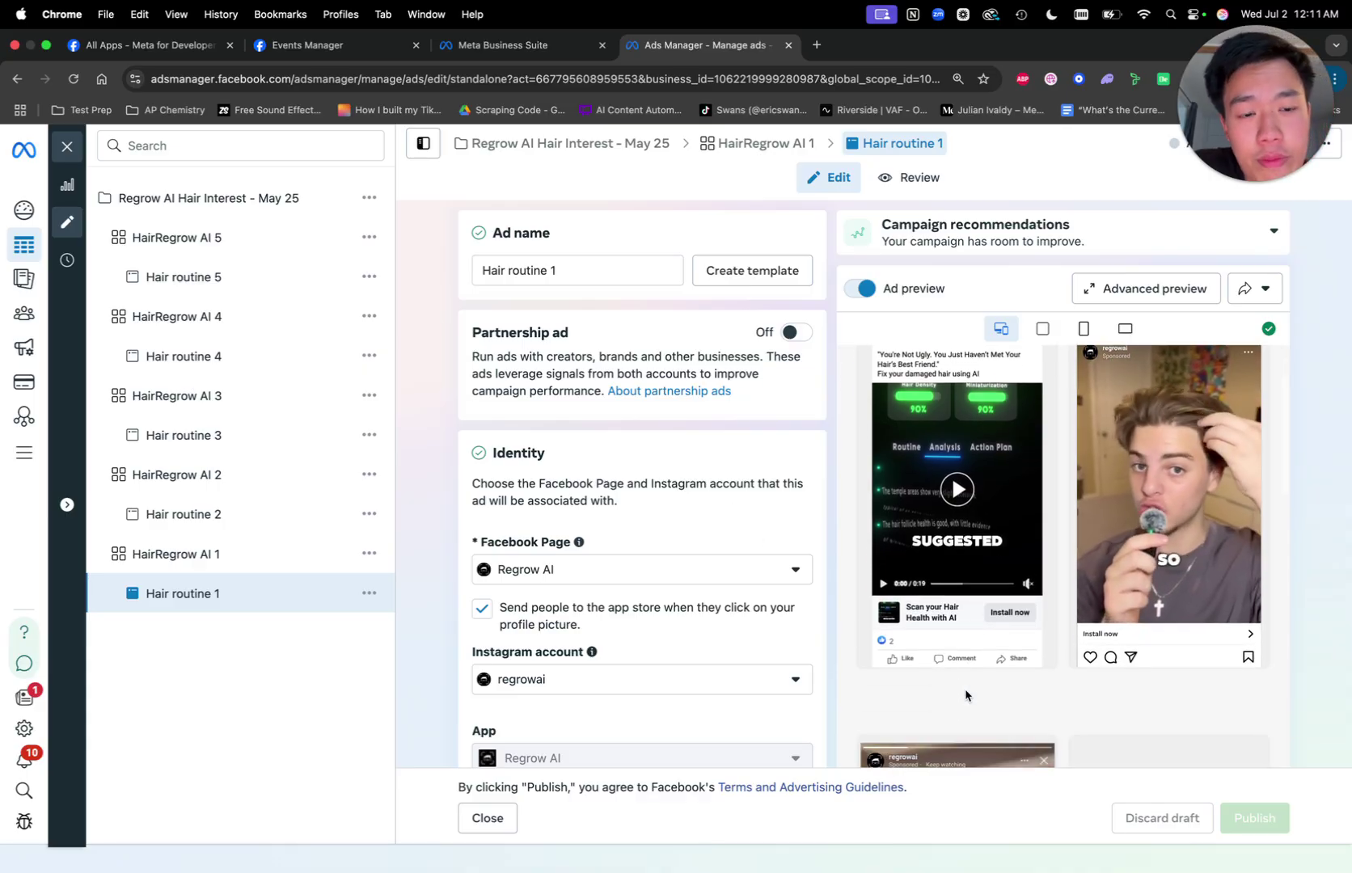
pyautogui.scroll(-5, 966, 694)
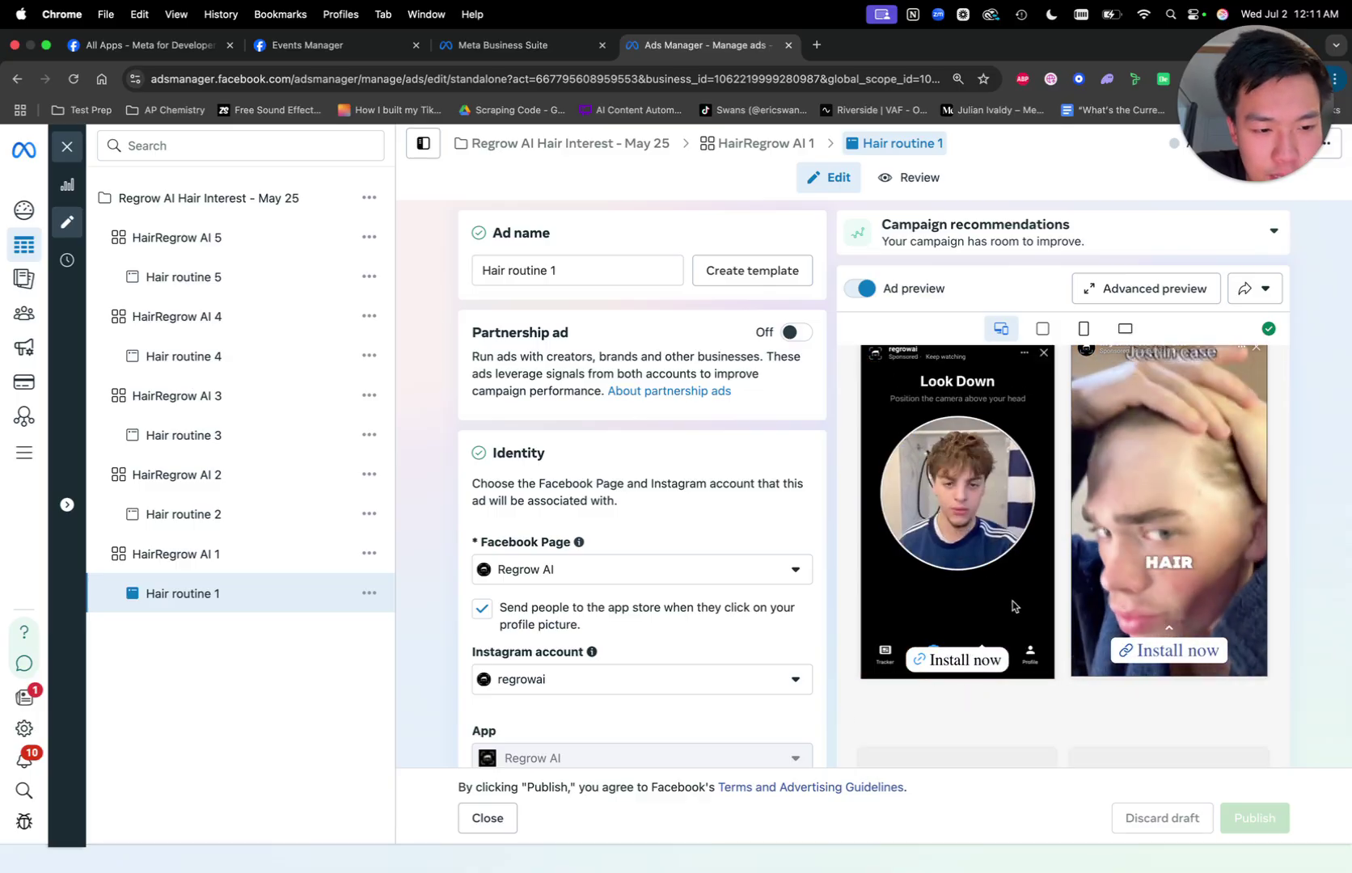
pyautogui.scroll(-2, 1137, 571)
pyautogui.scroll(3, 954, 503)
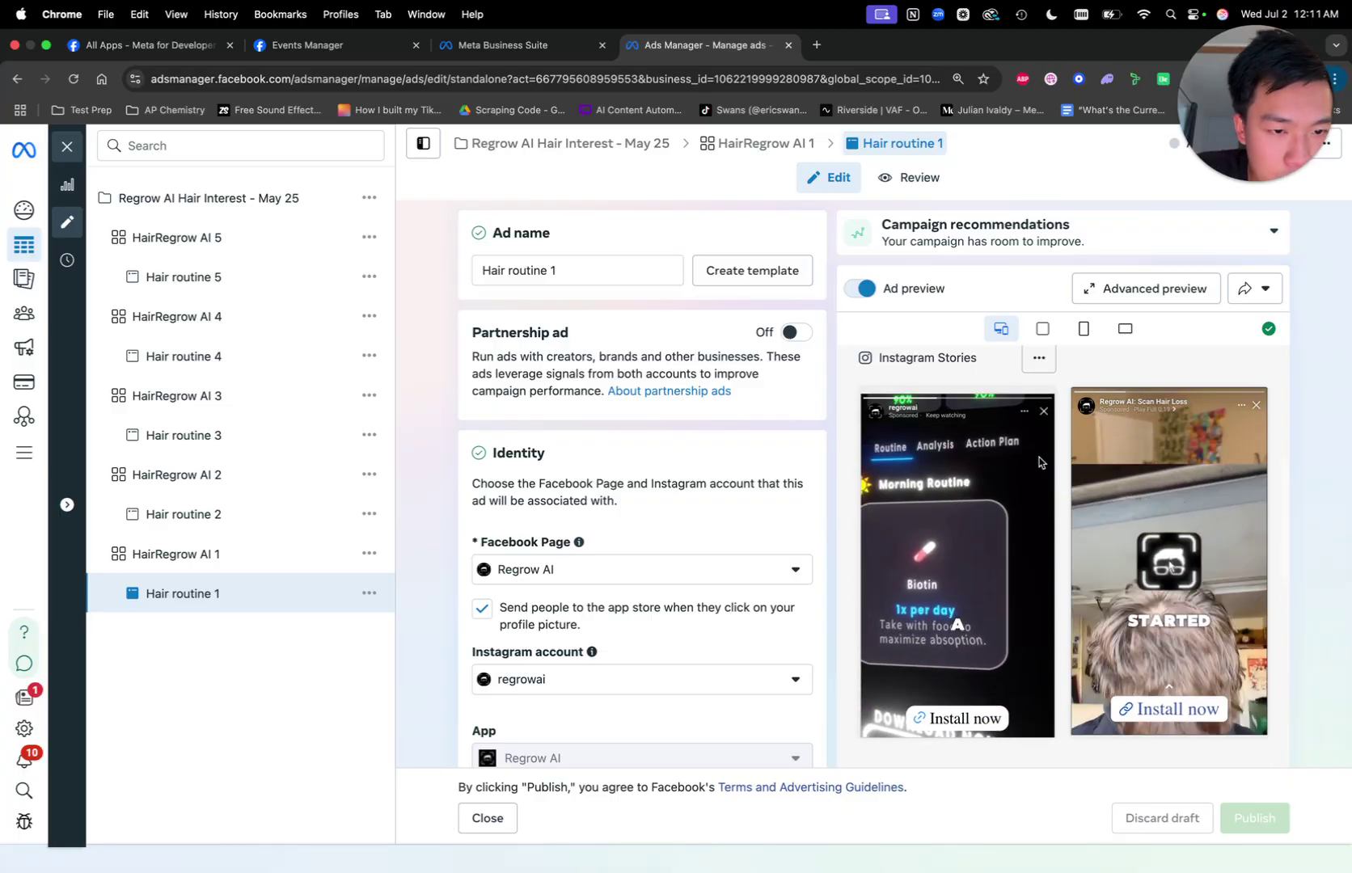
pyautogui.scroll(-10, 954, 503)
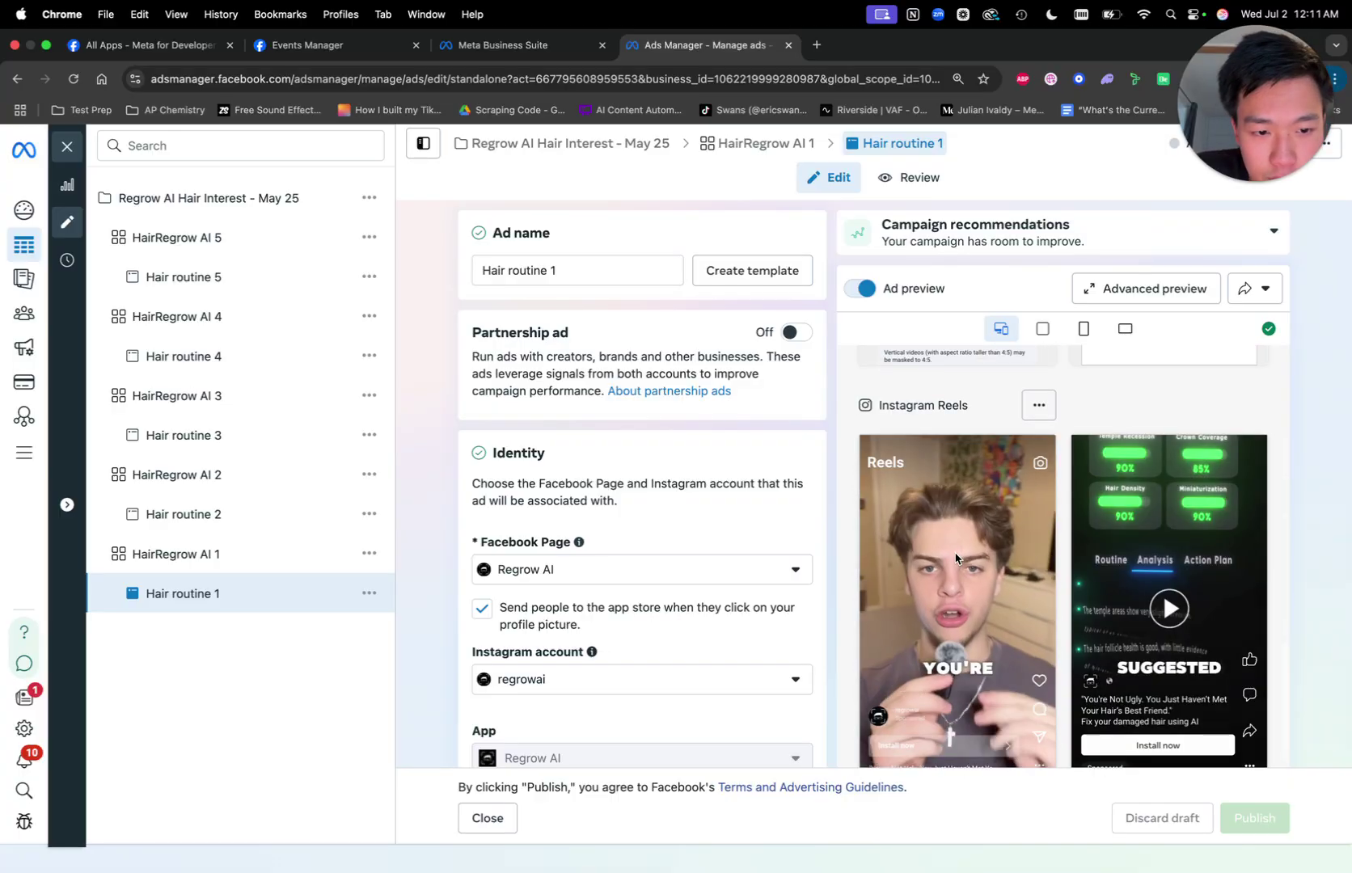
pyautogui.scroll(-10, 955, 558)
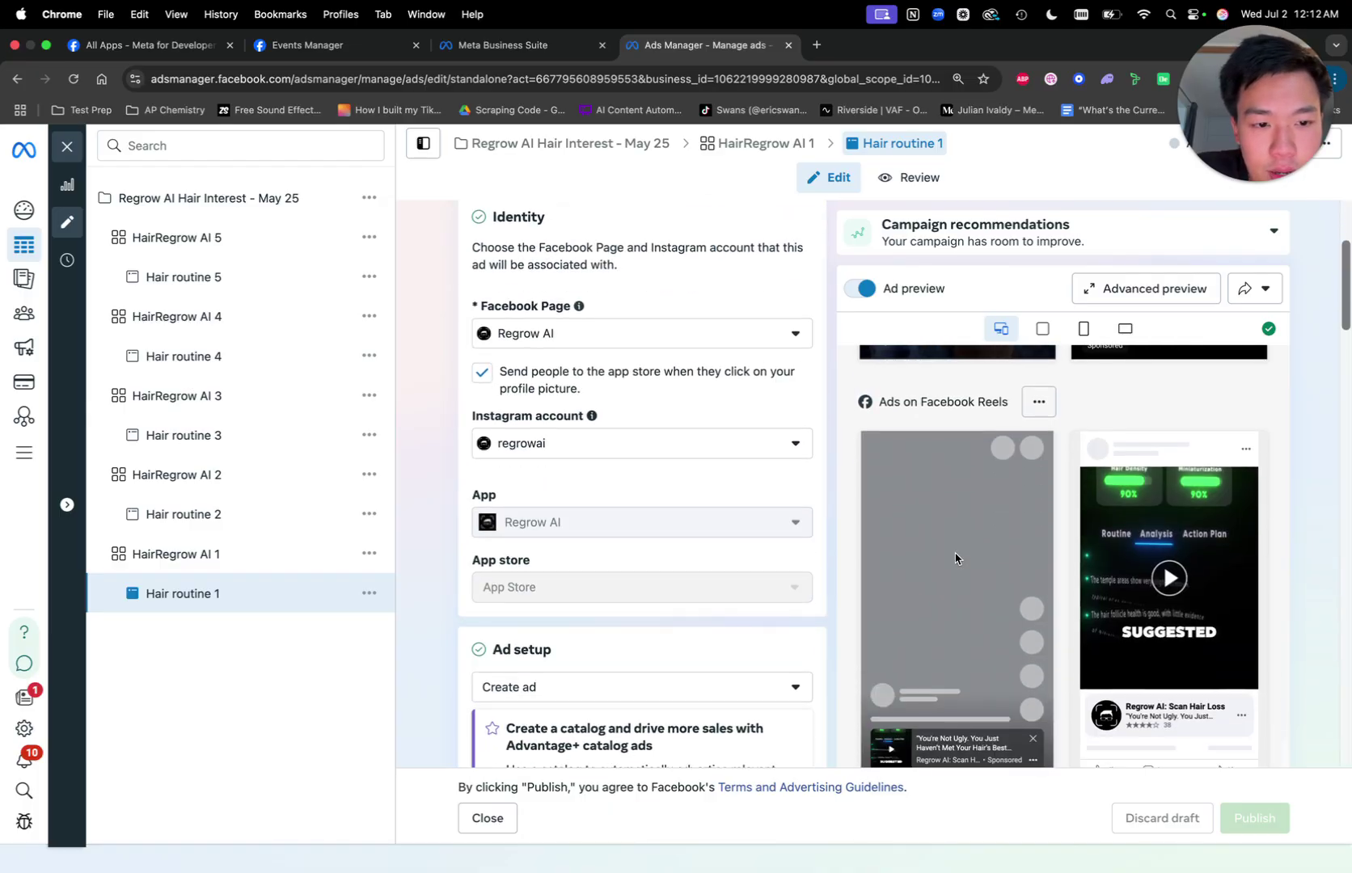
pyautogui.click(66, 148)
# Show all 27 campaigns and check their Results column's All conversions breakdown.
pyautogui.click(154, 281)
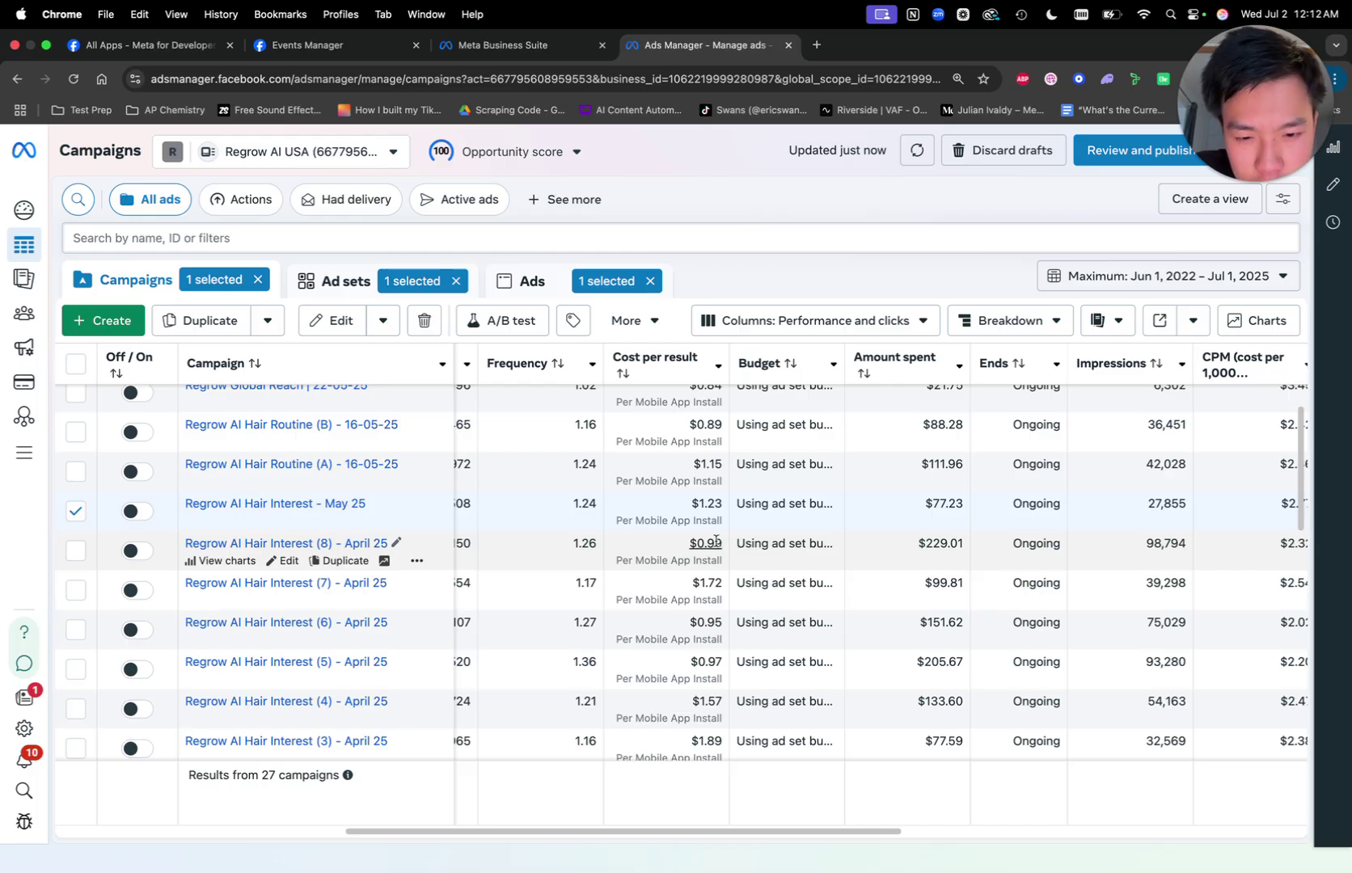
pyautogui.hscroll(-3, 715, 542)
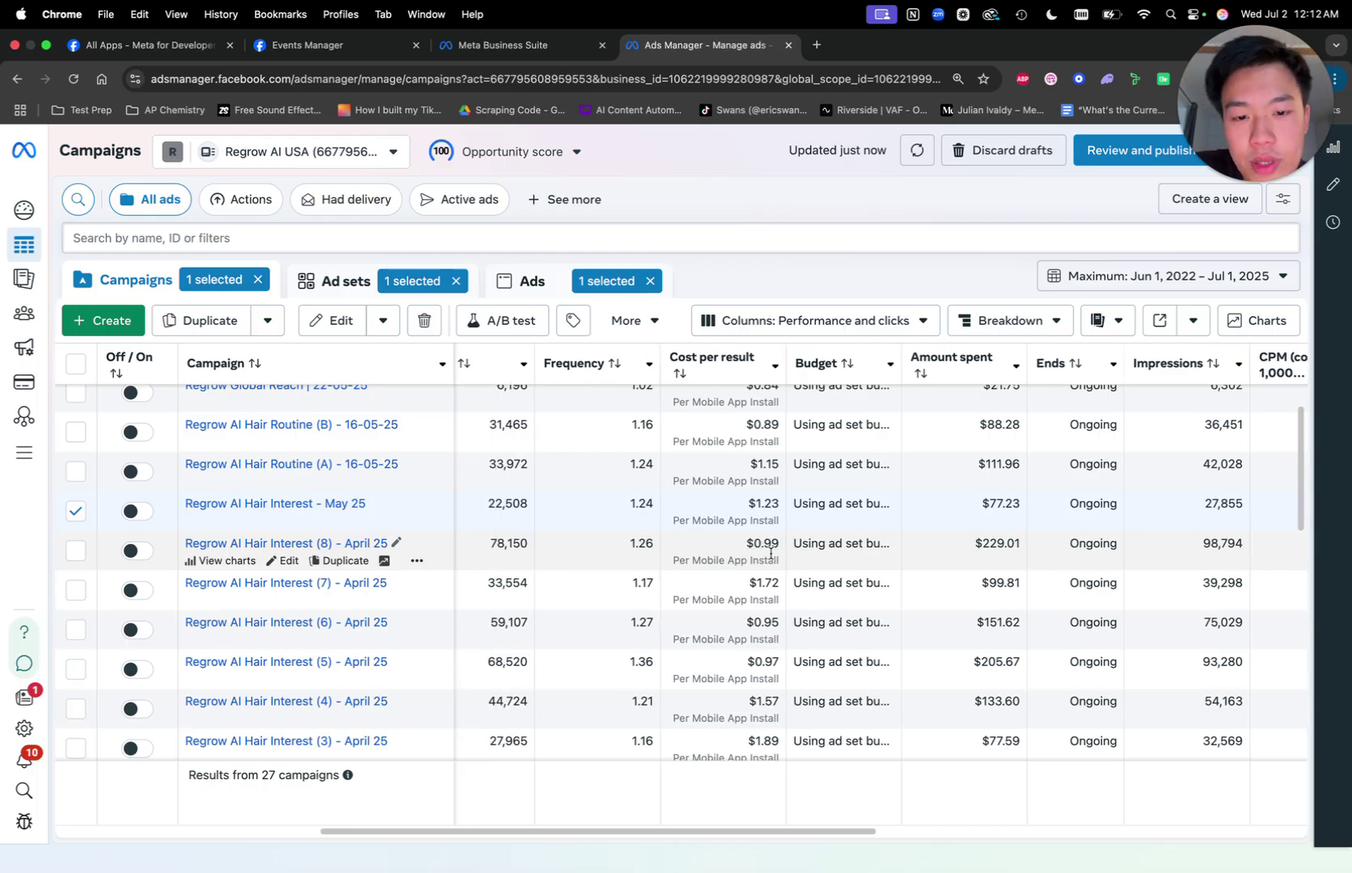
pyautogui.hscroll(-4, 732, 505)
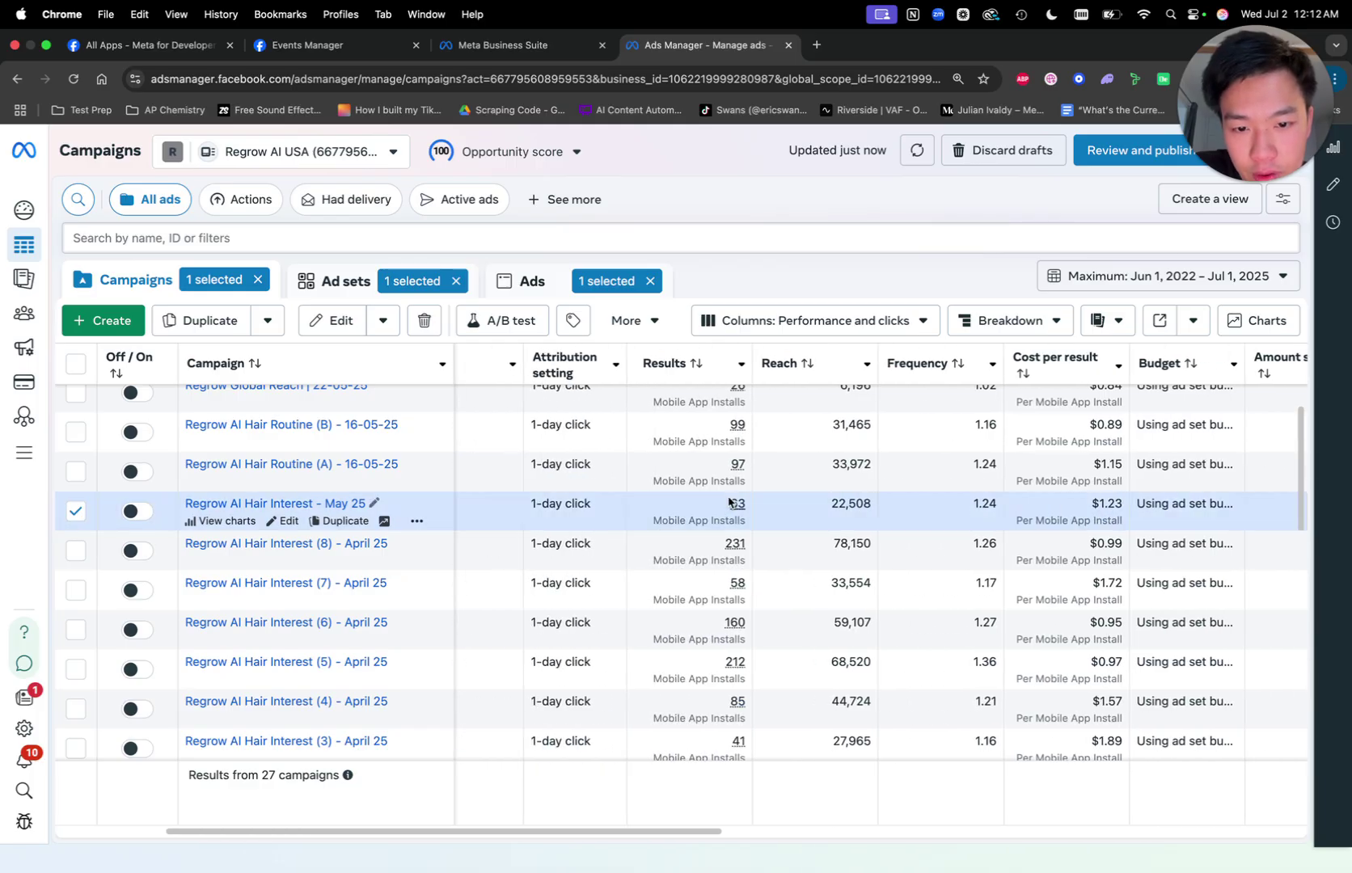
pyautogui.moveTo(736, 503)
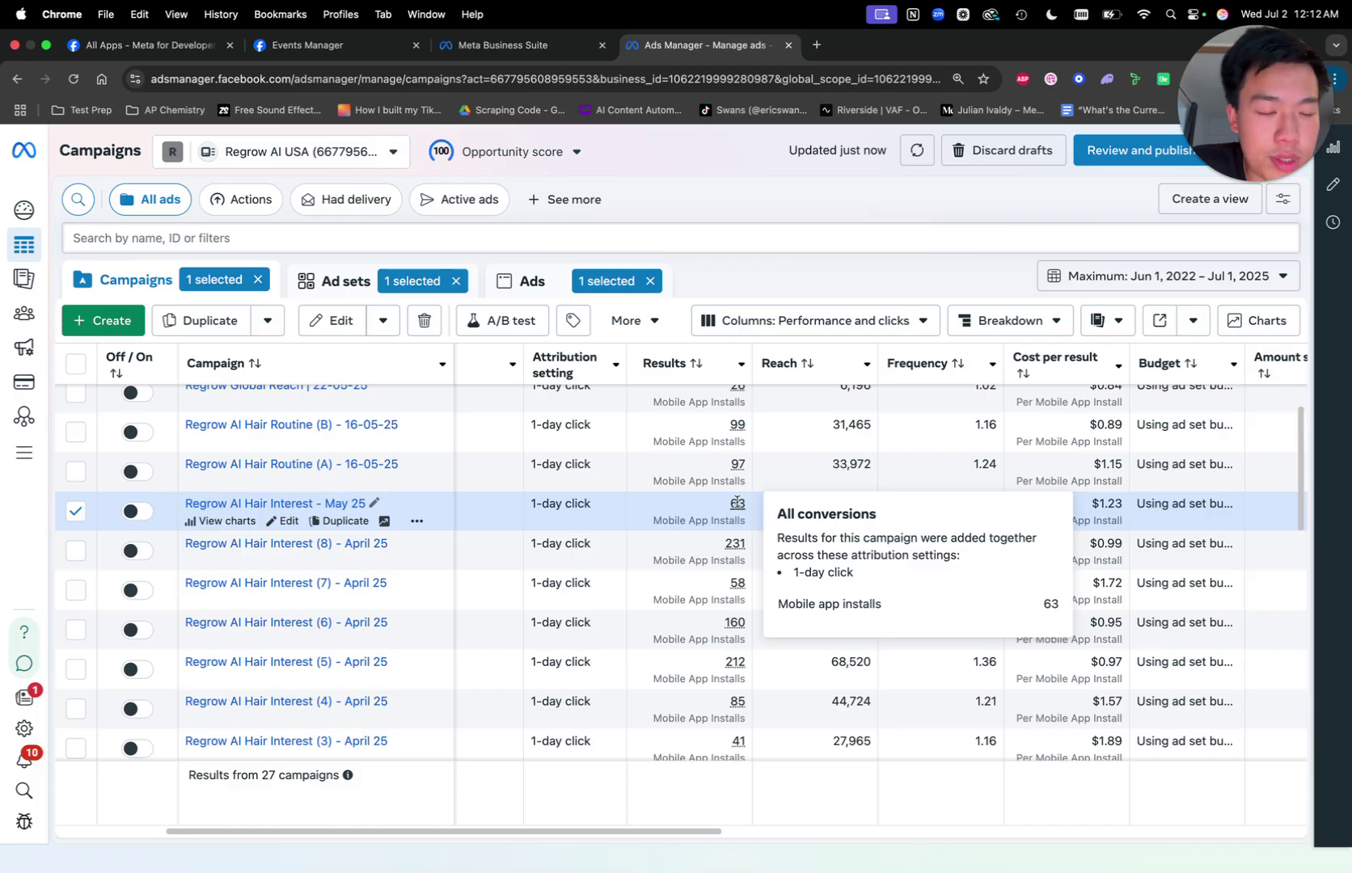
pyautogui.moveTo(701, 403)
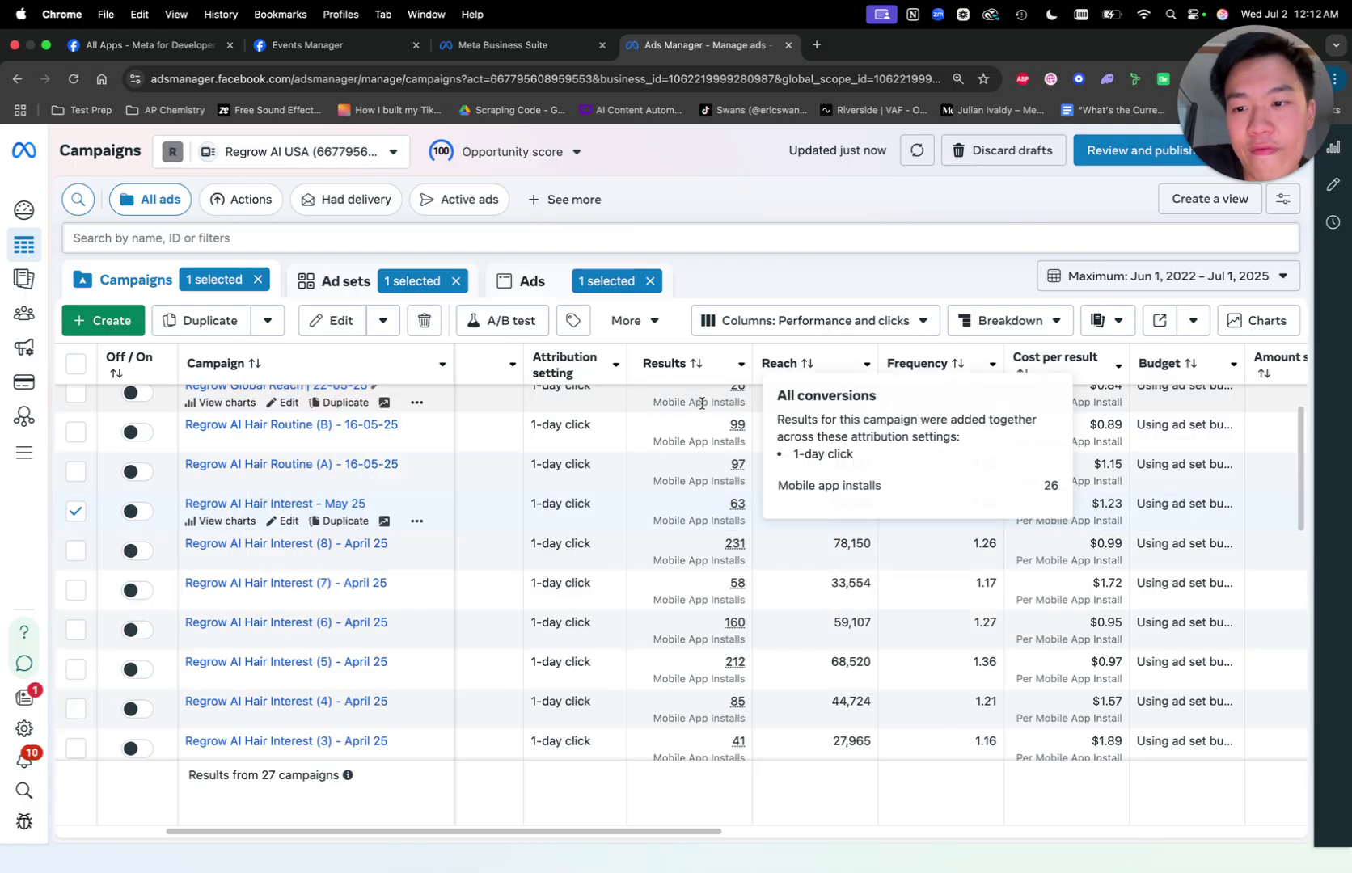
pyautogui.moveTo(655, 541)
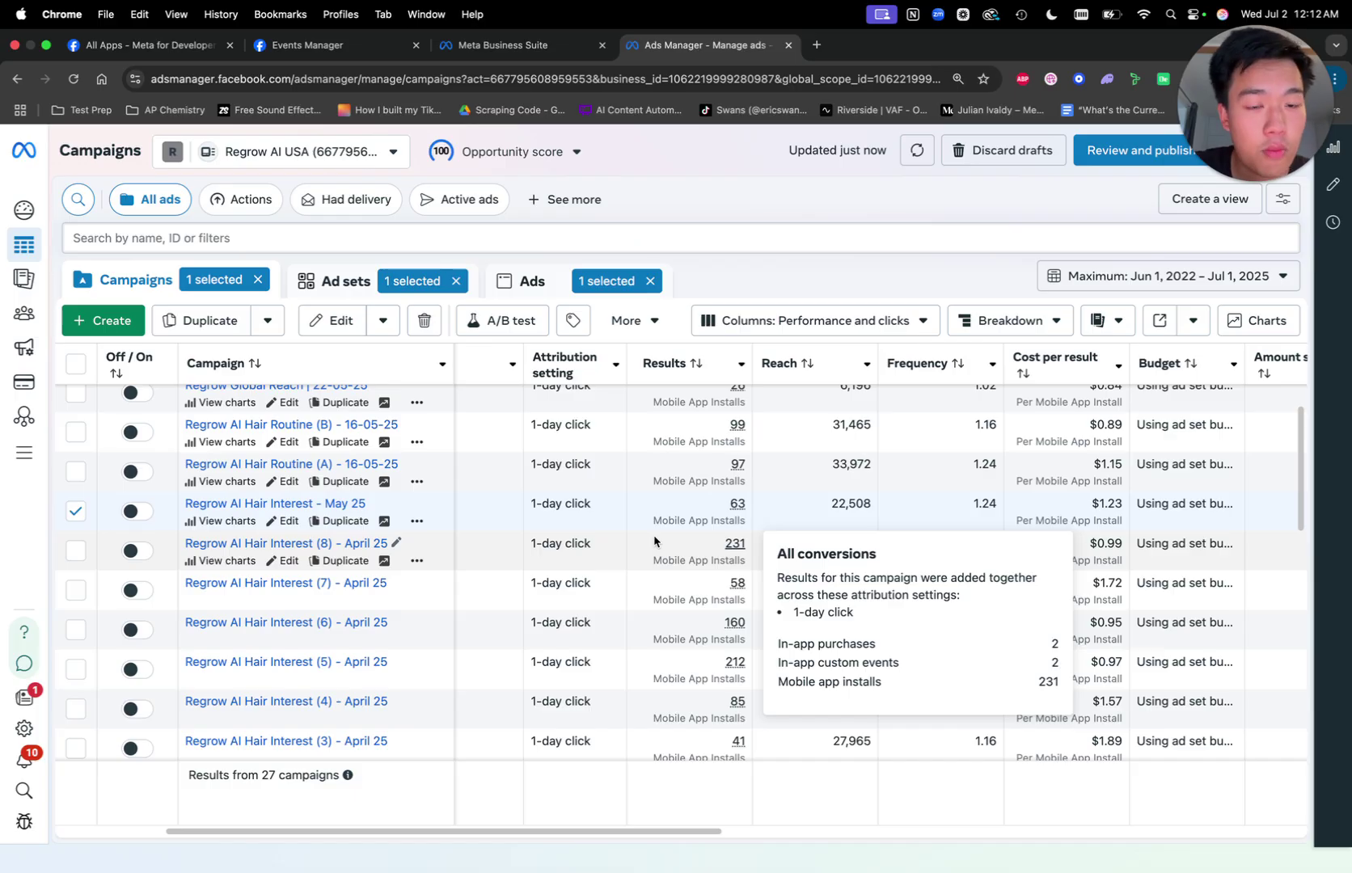
pyautogui.scroll(2, 656, 533)
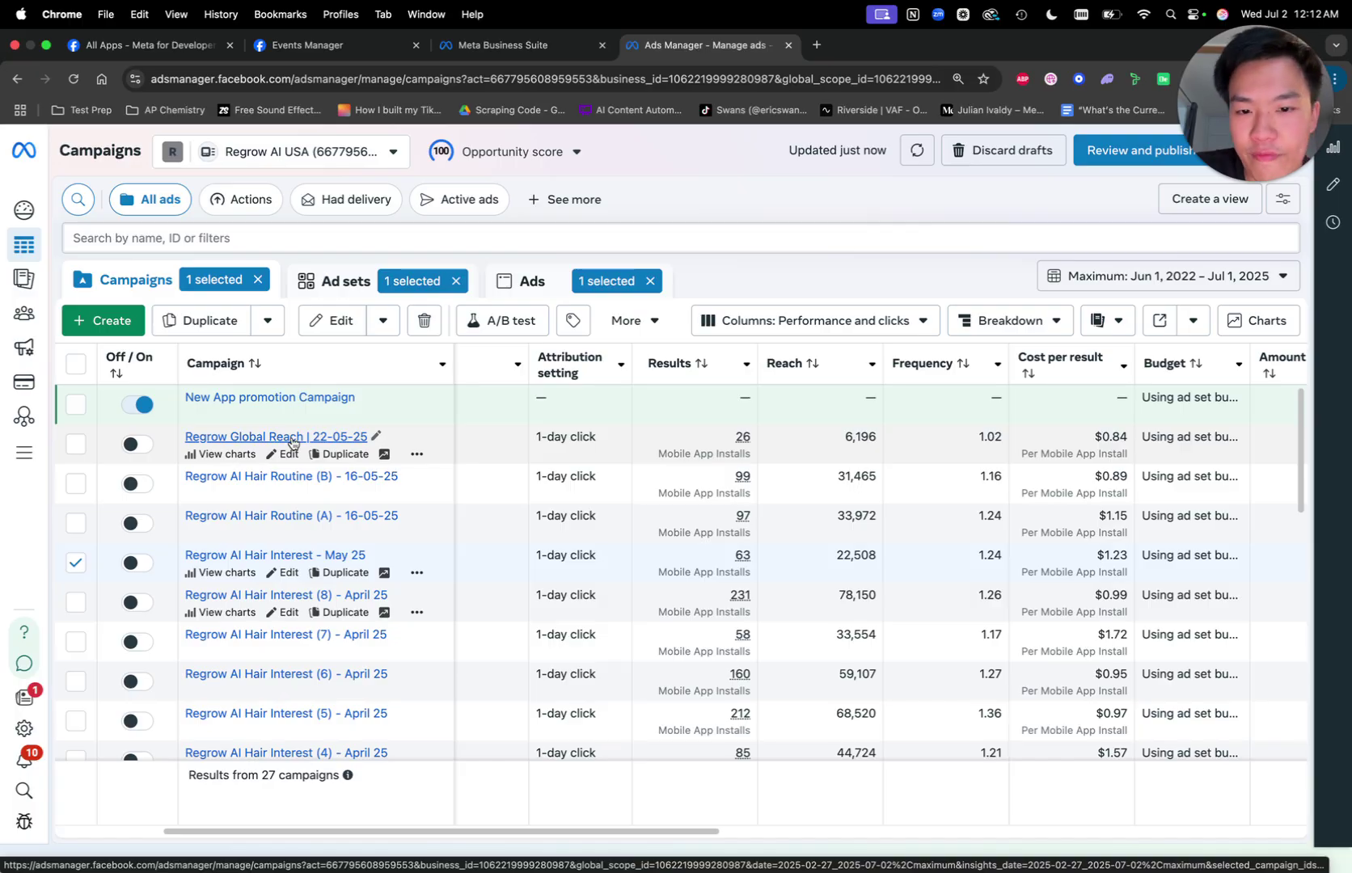
pyautogui.scroll(-5, 671, 553)
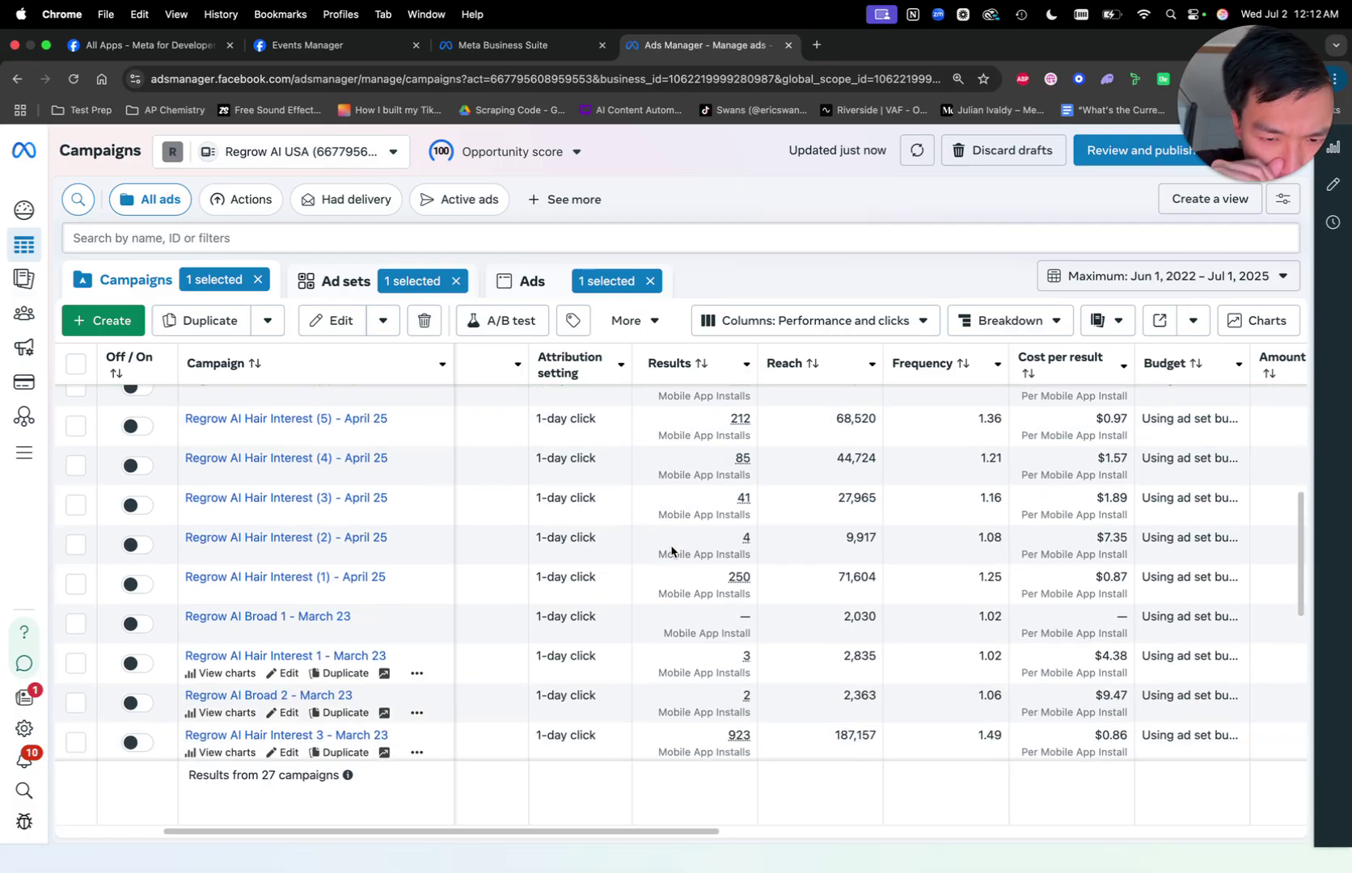
pyautogui.scroll(-1, 670, 552)
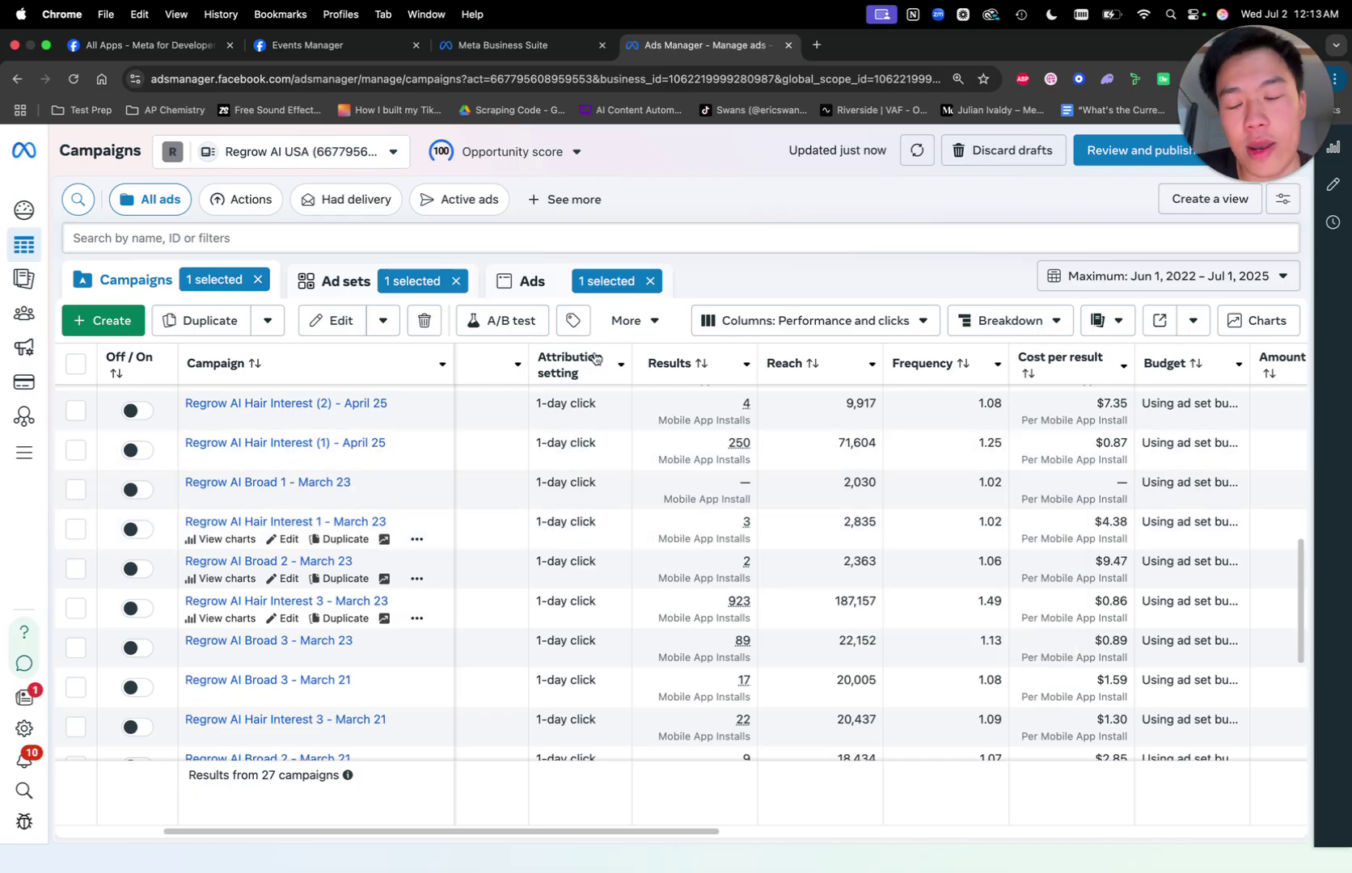
pyautogui.scroll(10, 669, 421)
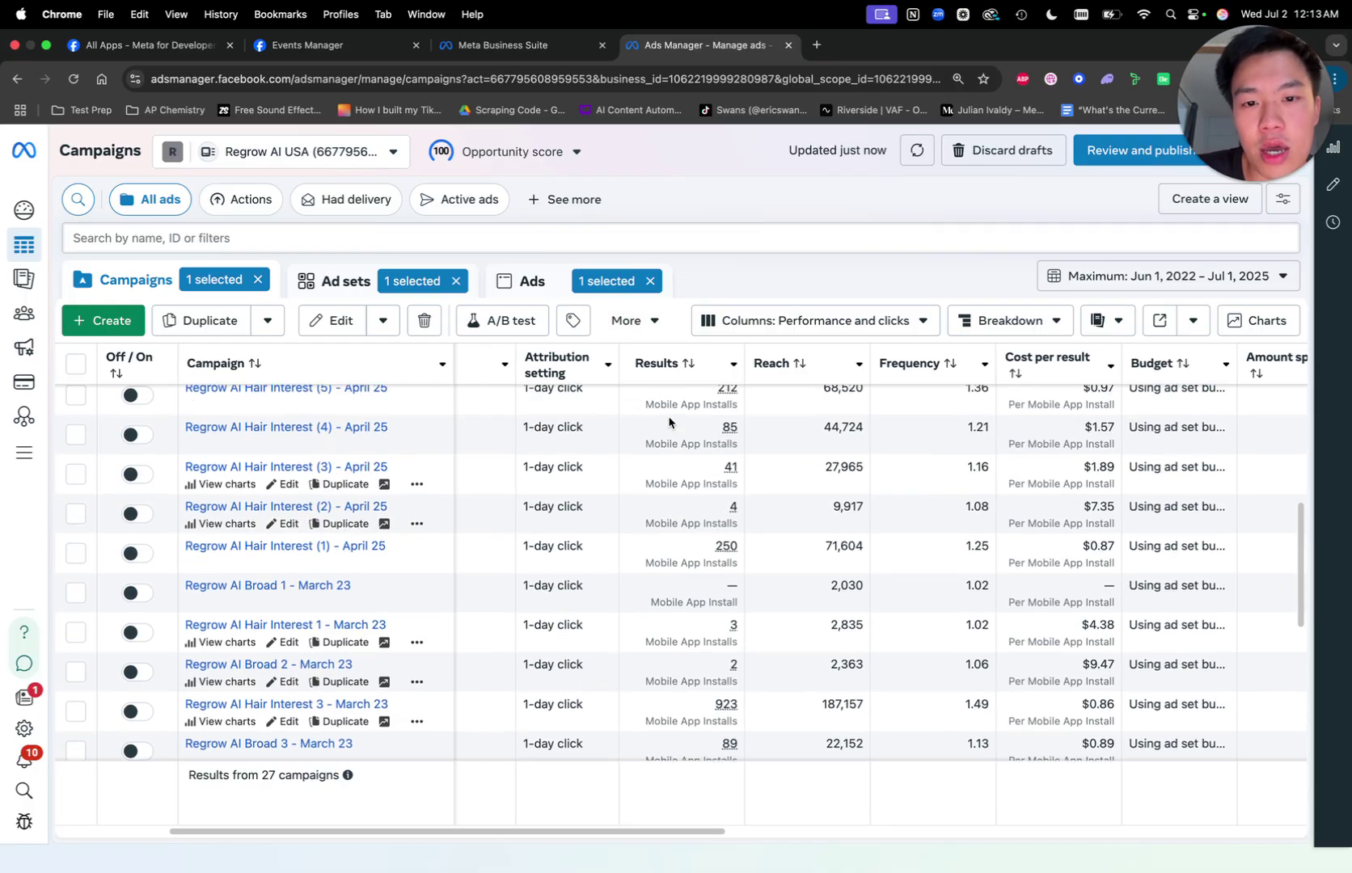
pyautogui.scroll(1, 670, 421)
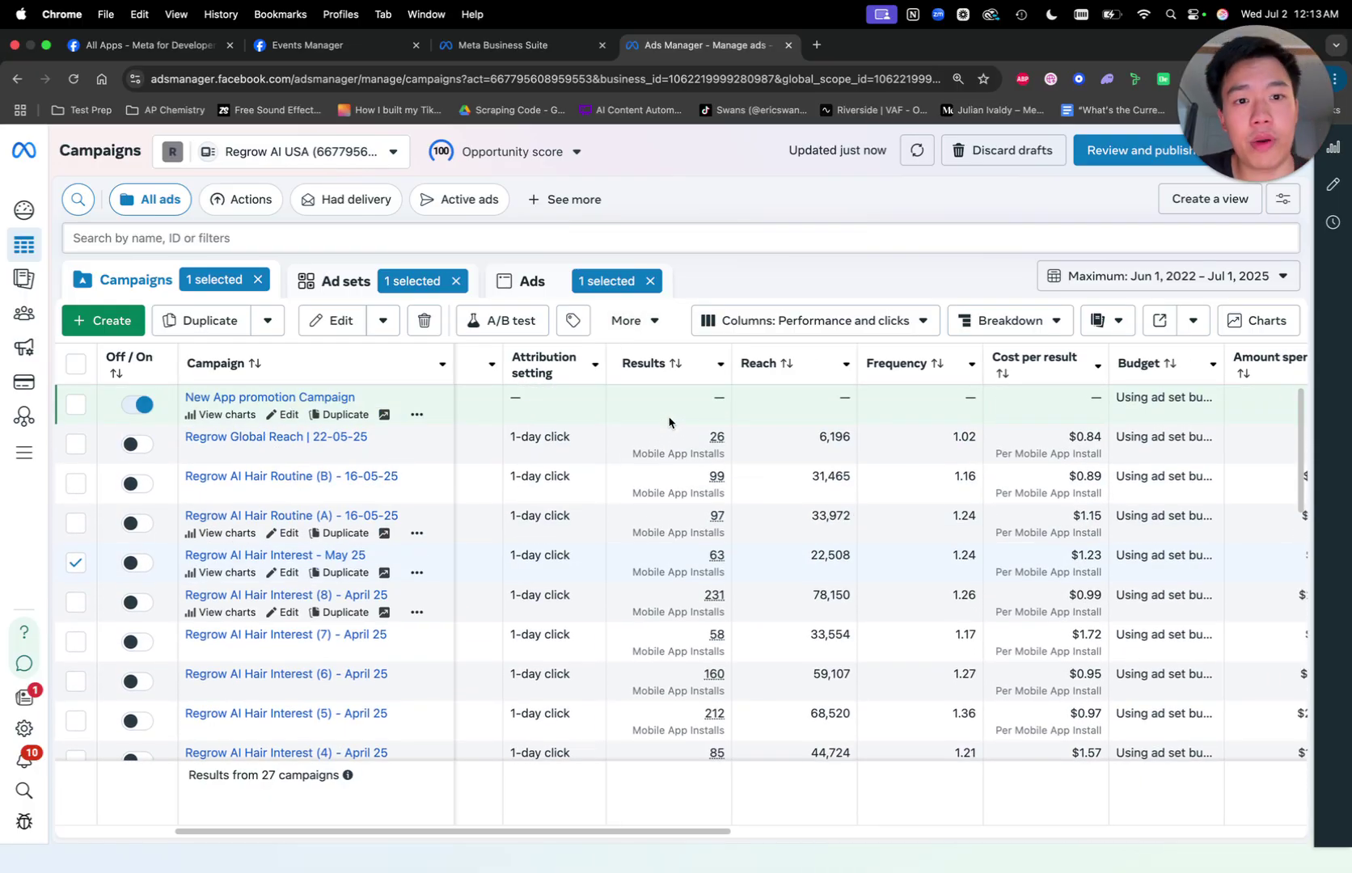